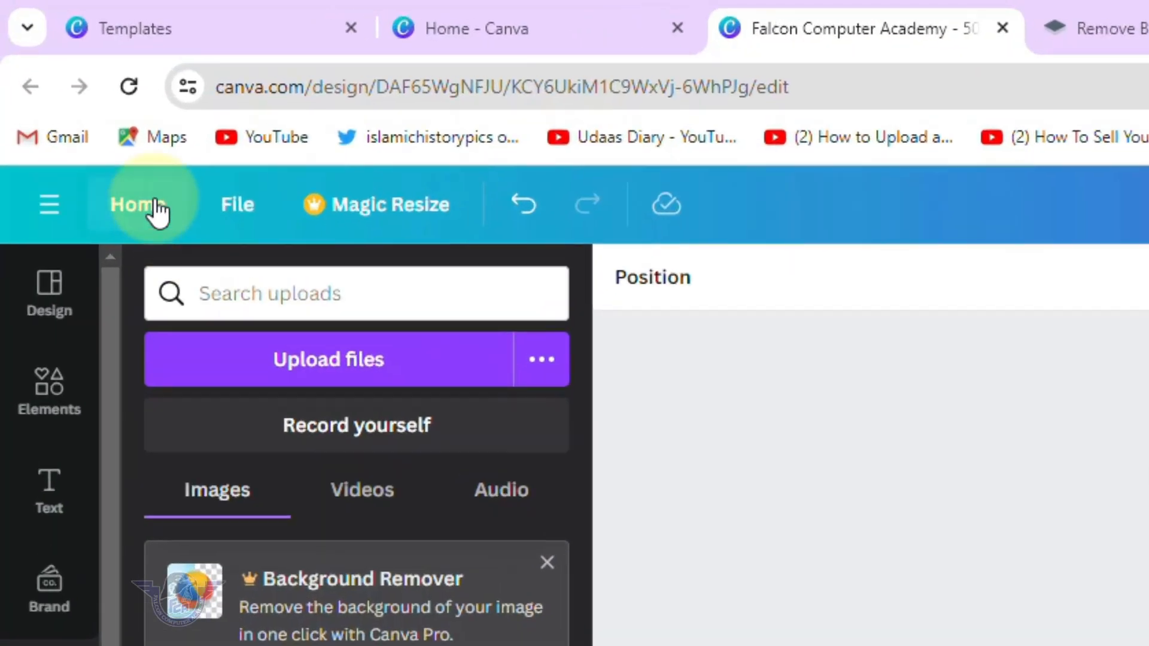
Return to the home page, search for "logo" and open the Logo 500 × 500 px template category.
click(99, 147)
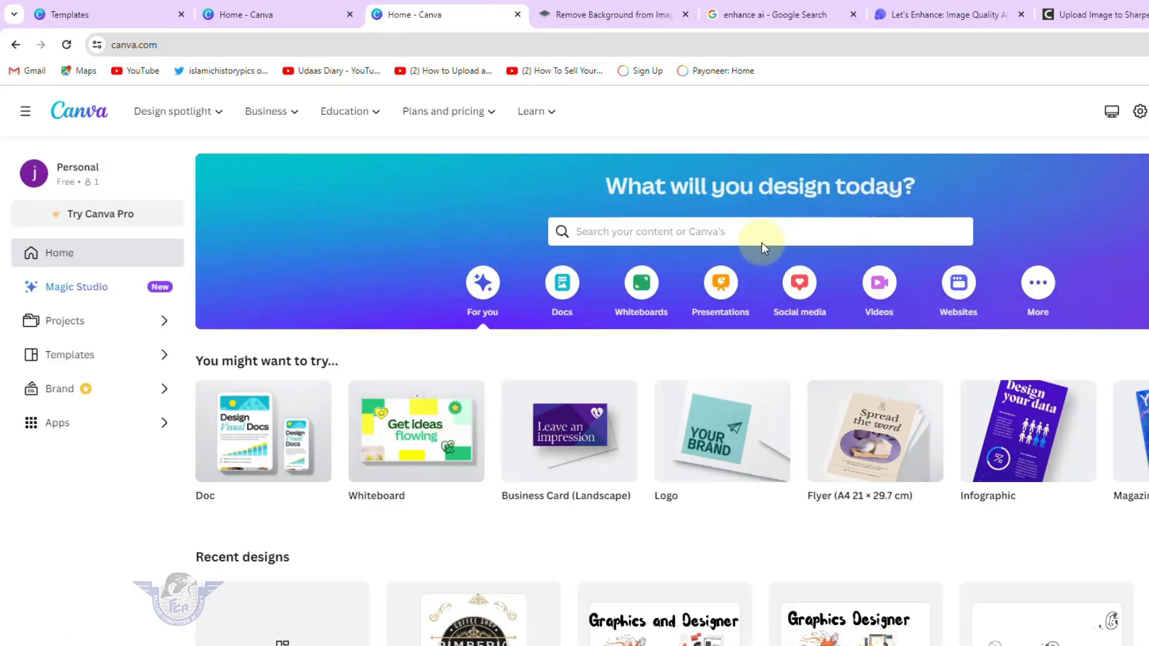
click(639, 228)
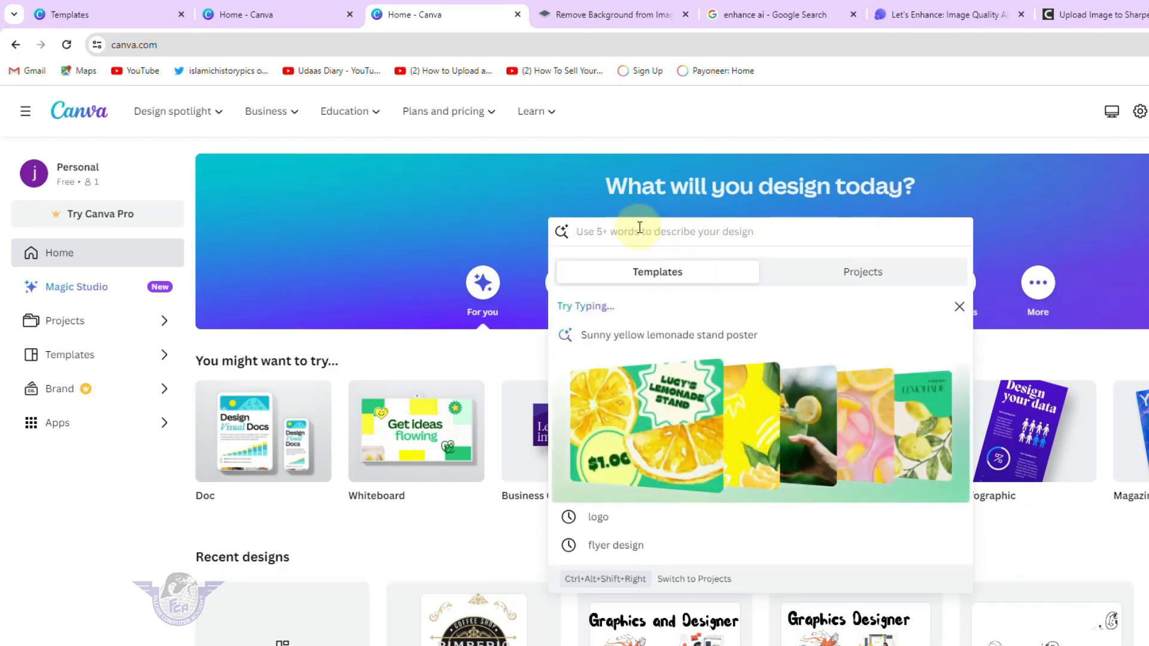
text(logo)
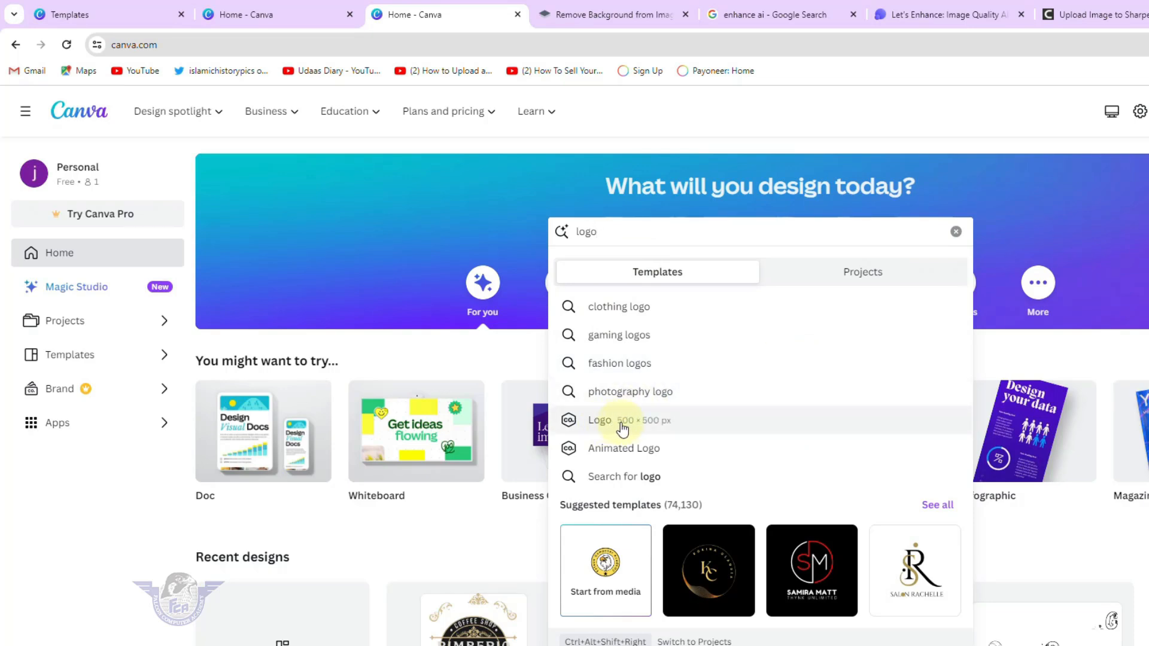
click(658, 429)
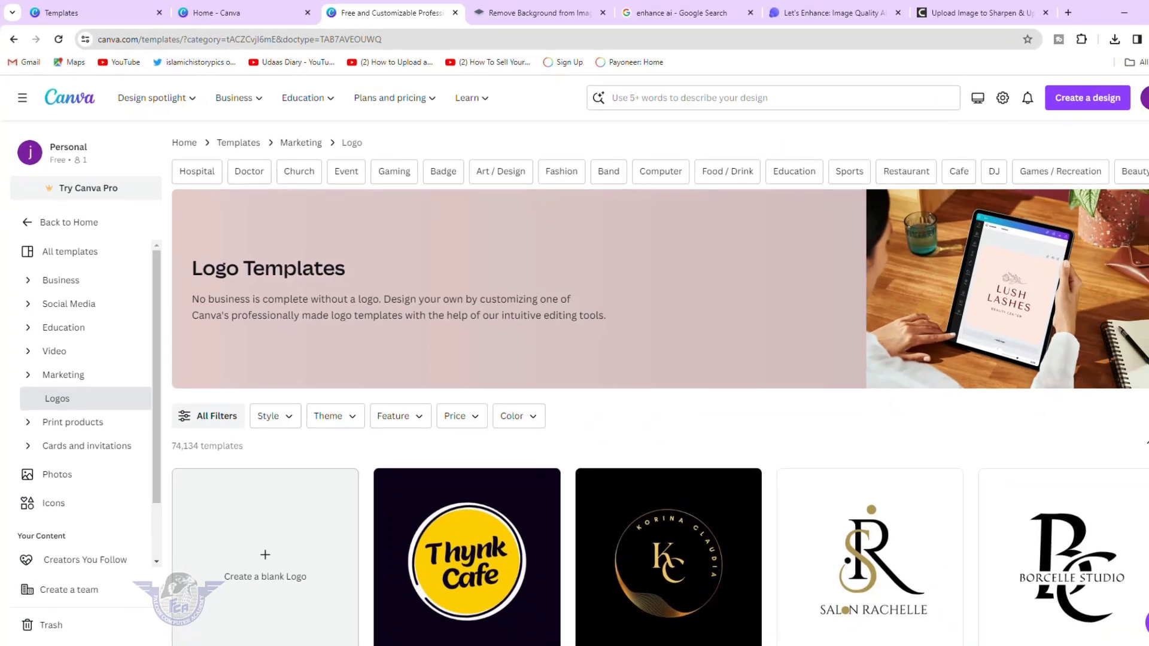
Browse the logo templates and filter them by price to Free.
scroll(1146, 197, down, 7)
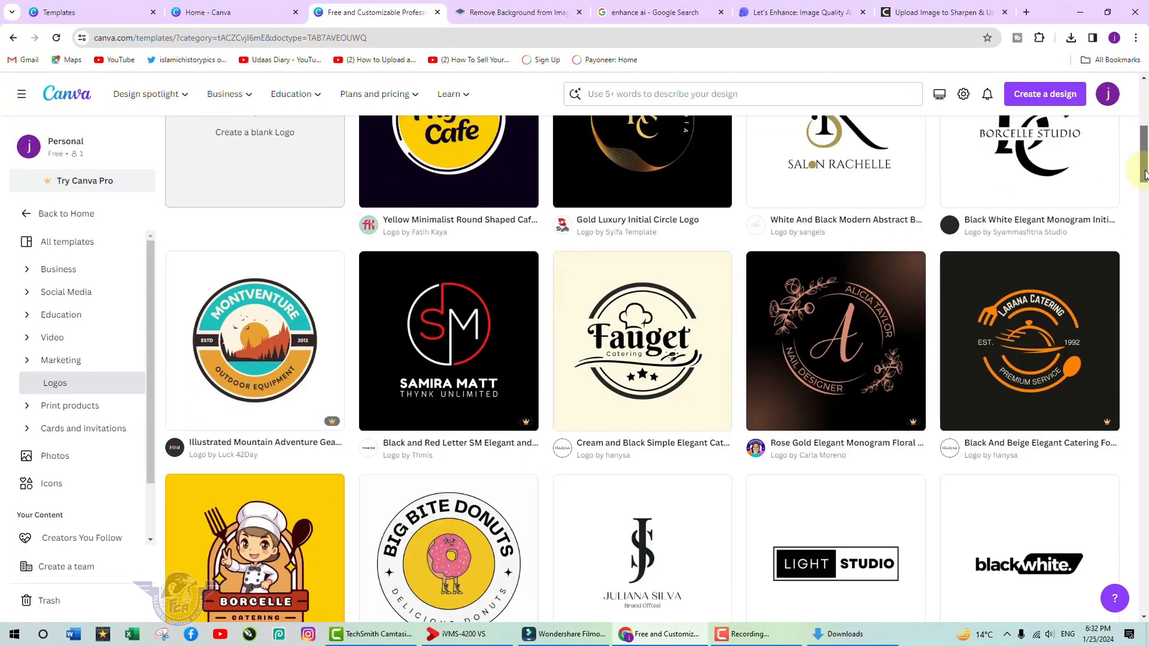
drag(1145, 175, 1145, 177)
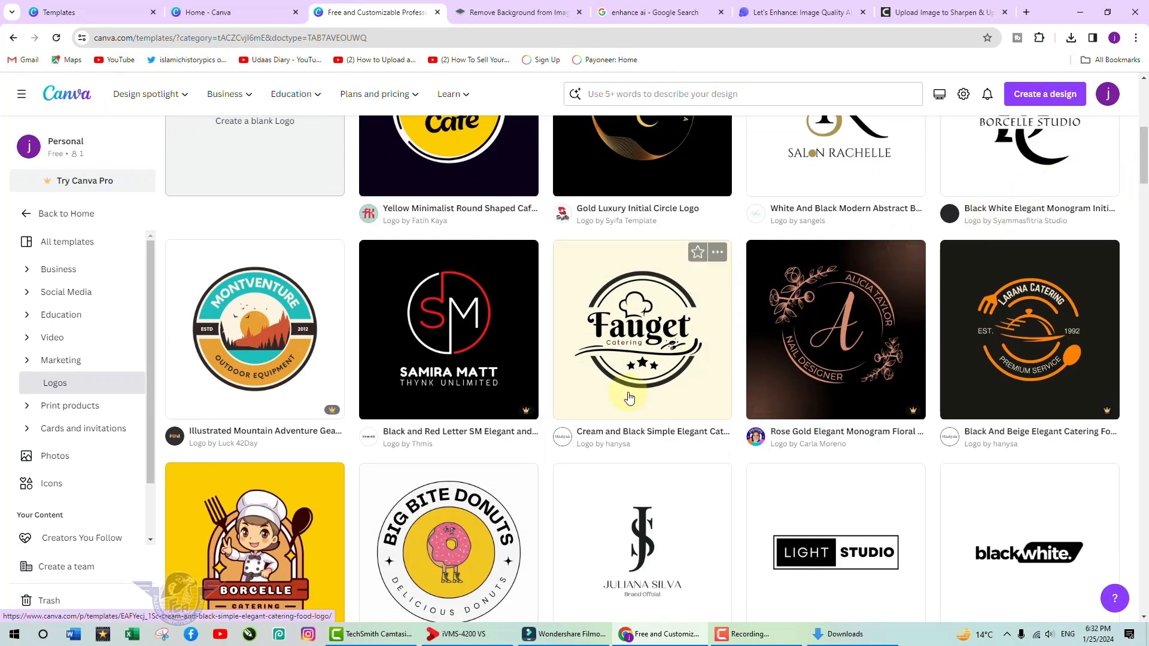
mouse_move(519, 412)
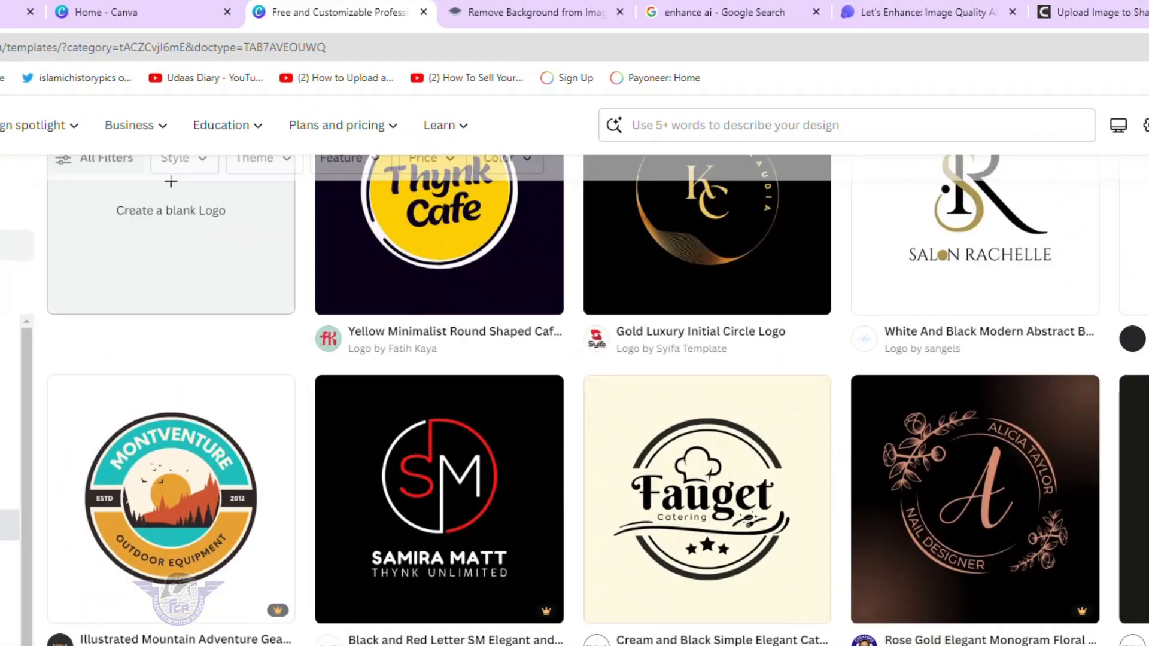
scroll(419, 261, up, 6)
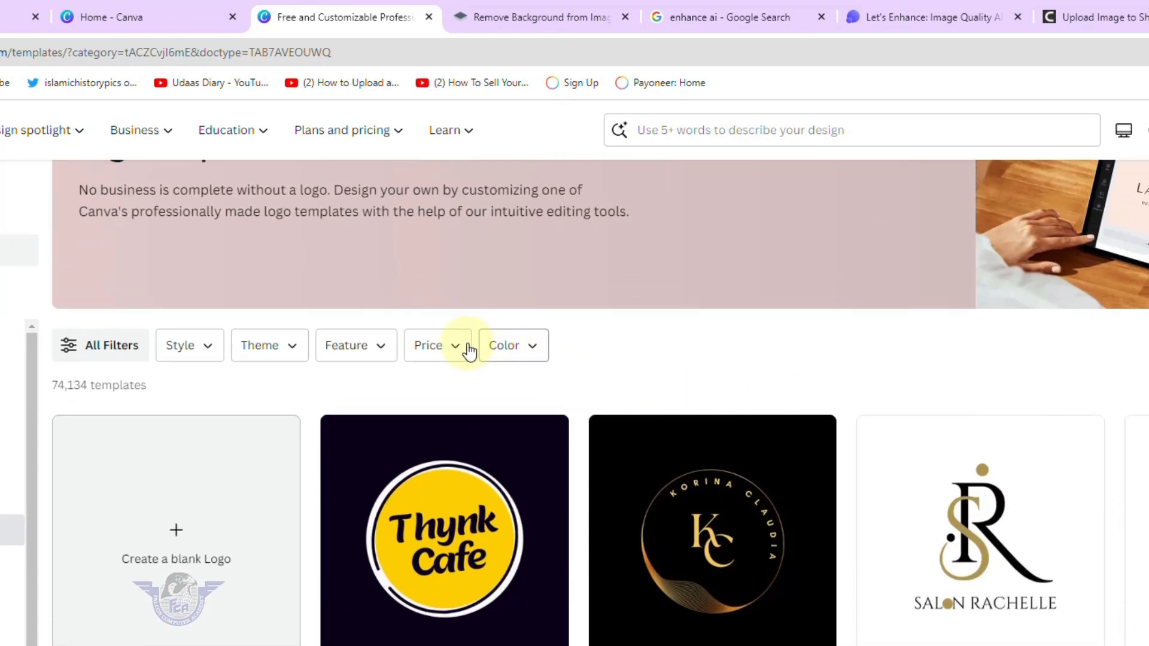
click(463, 350)
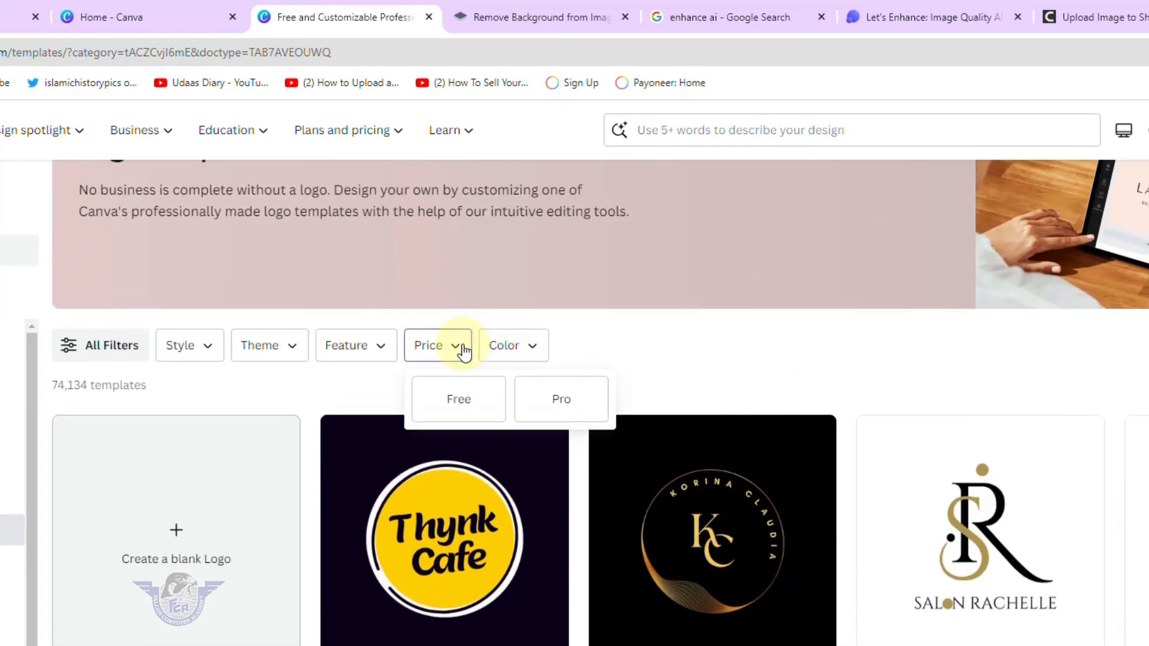
click(459, 400)
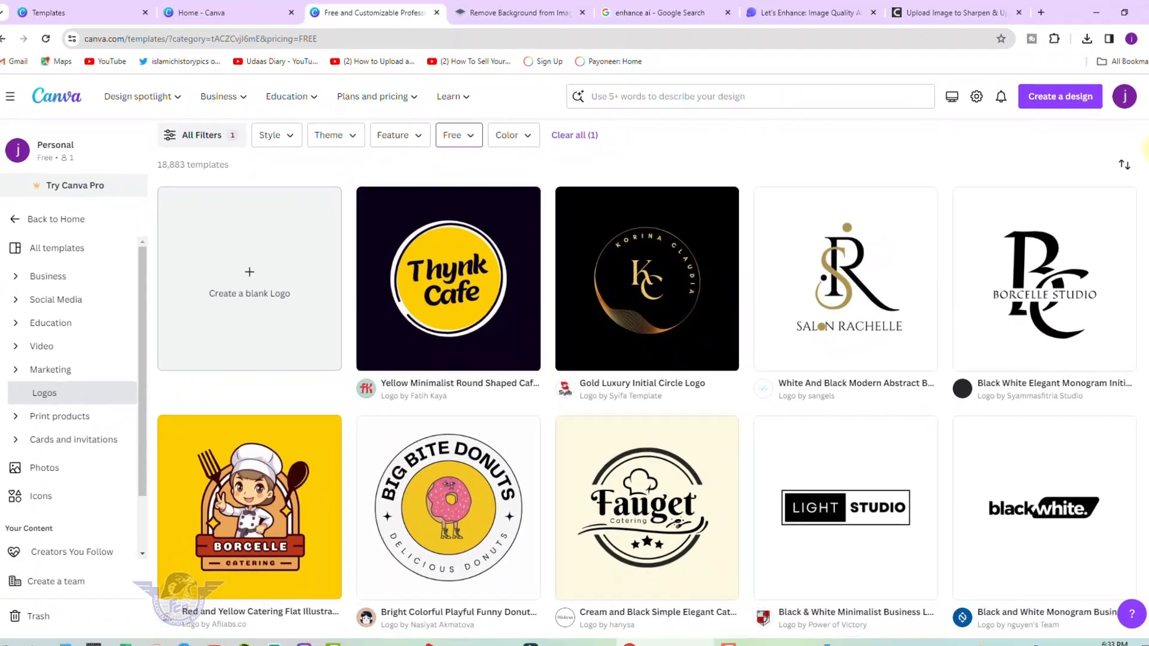
Find the White Black Elegant Concept Football Club Logo template and open it for customization.
drag(1146, 149, 1146, 543)
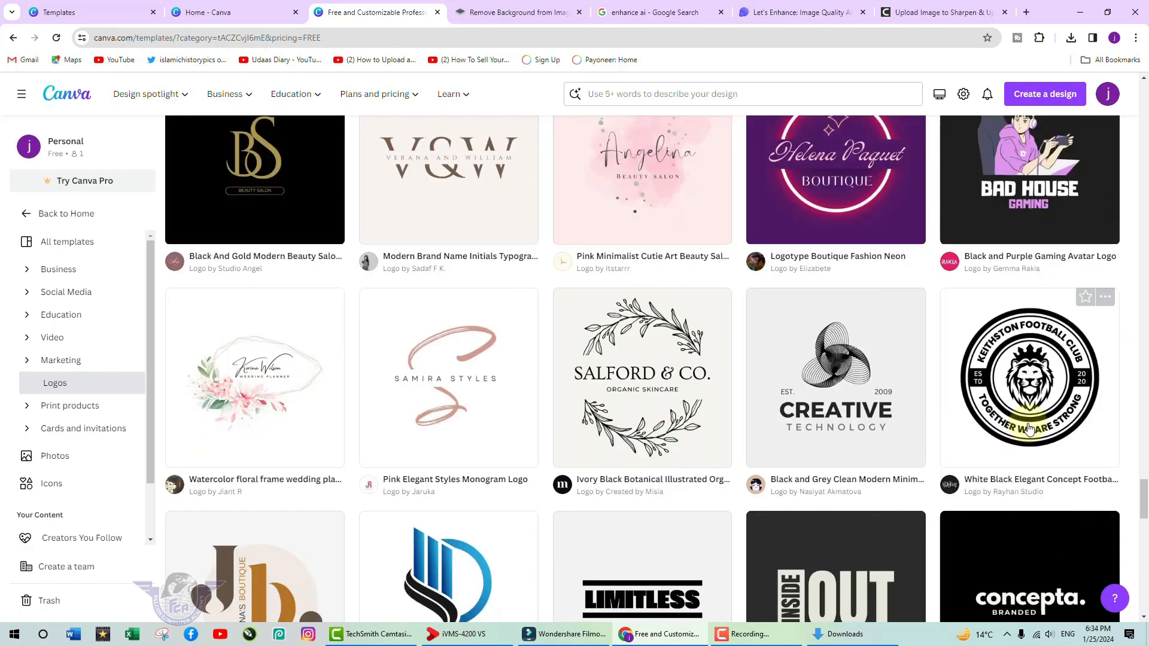
click(1015, 386)
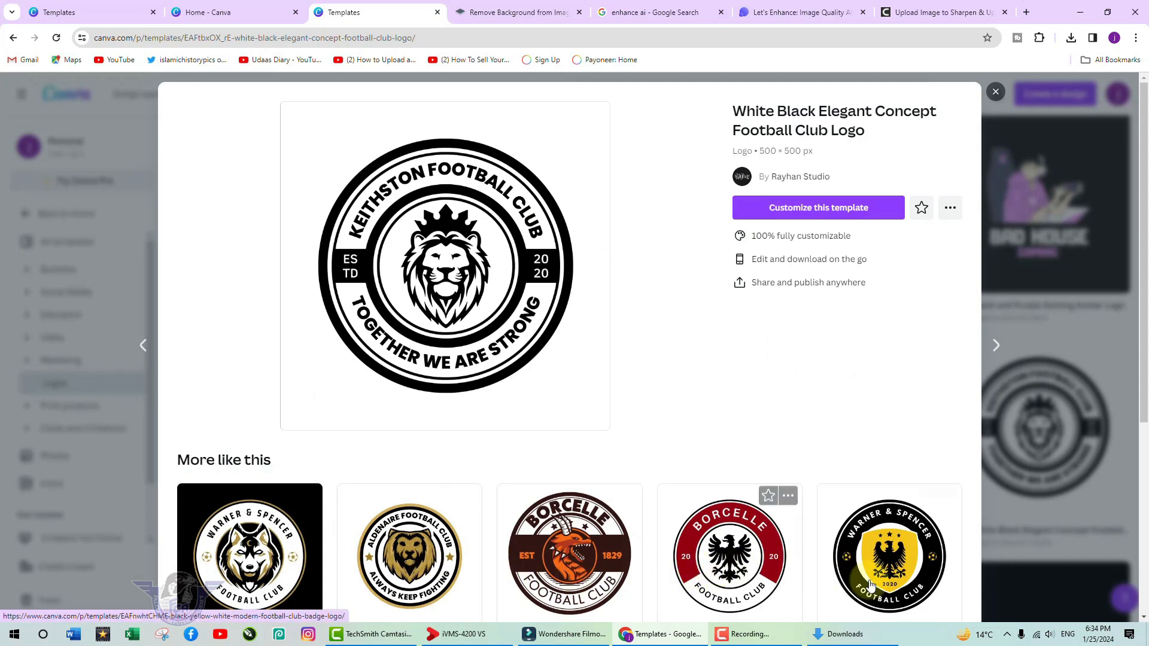
scroll(801, 556, down, 4)
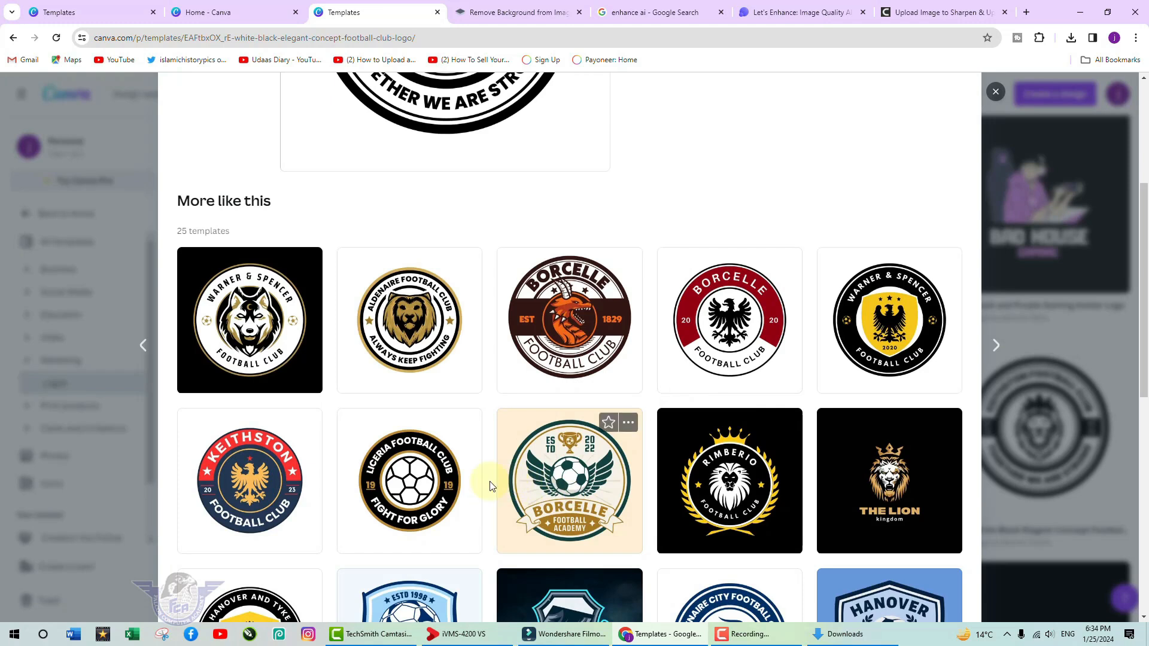
scroll(598, 449, up, 4)
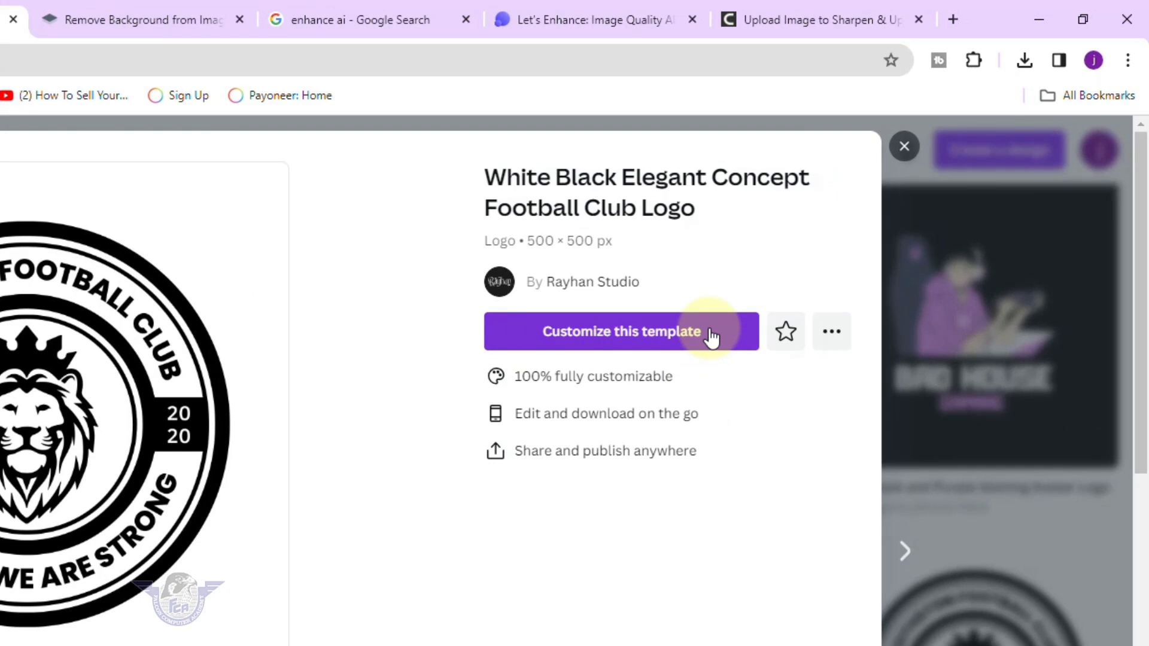
click(711, 332)
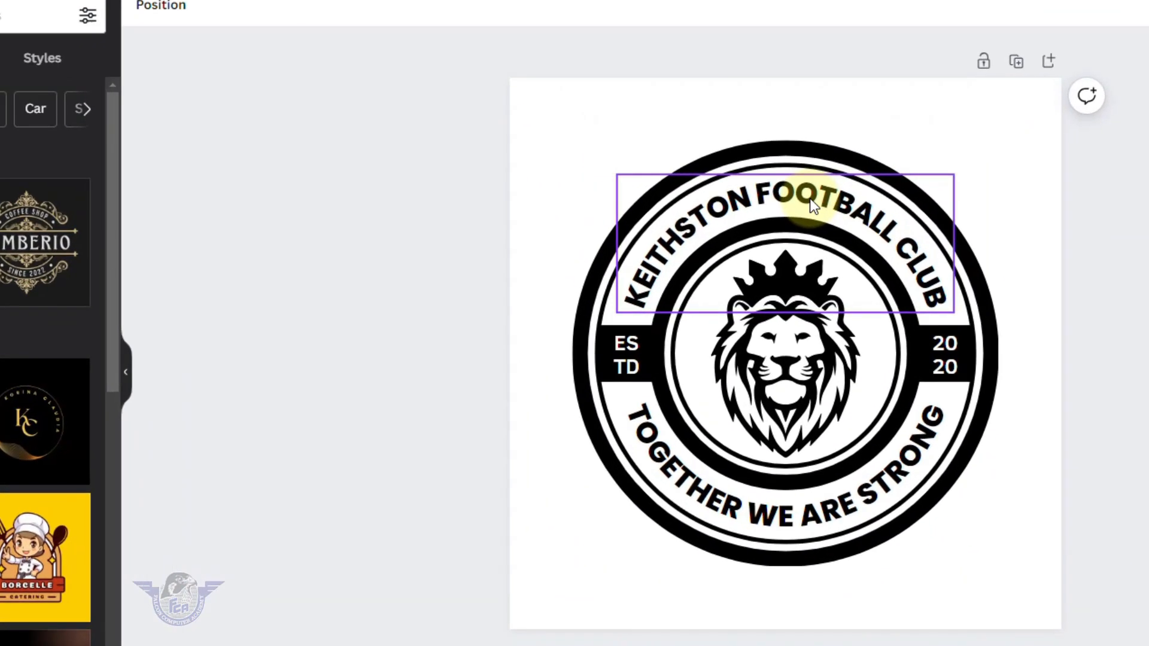
Replace the badge's upper curved text with "FALCON COMPUTER ACADEMY".
double_click(813, 204)
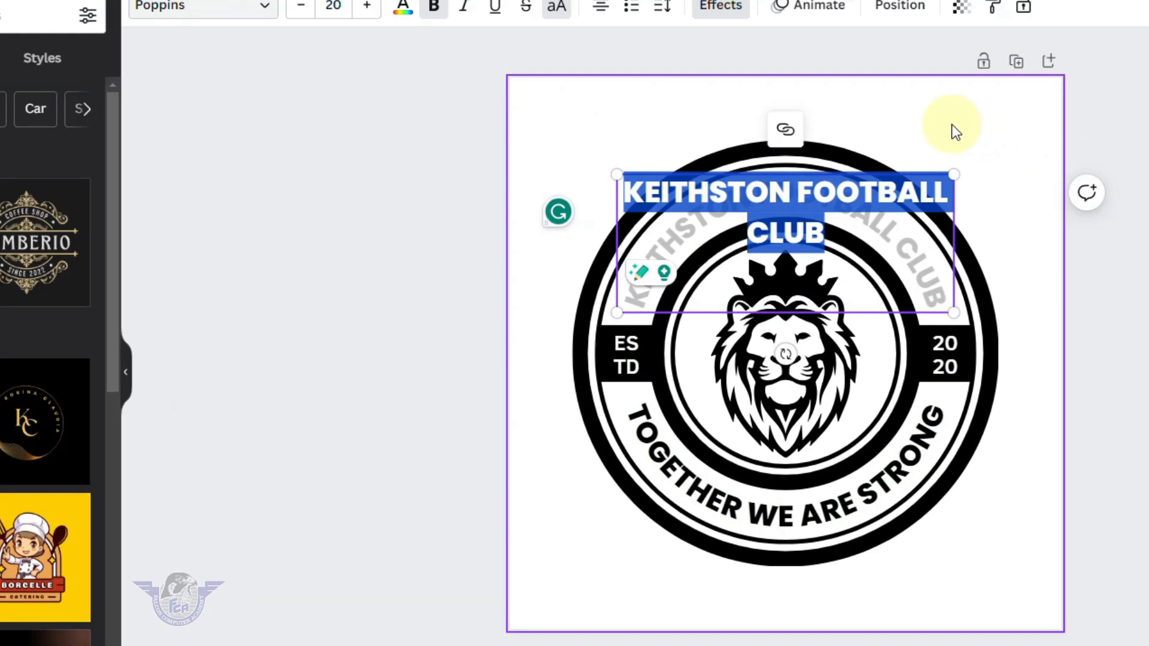
text(FALCON COM)
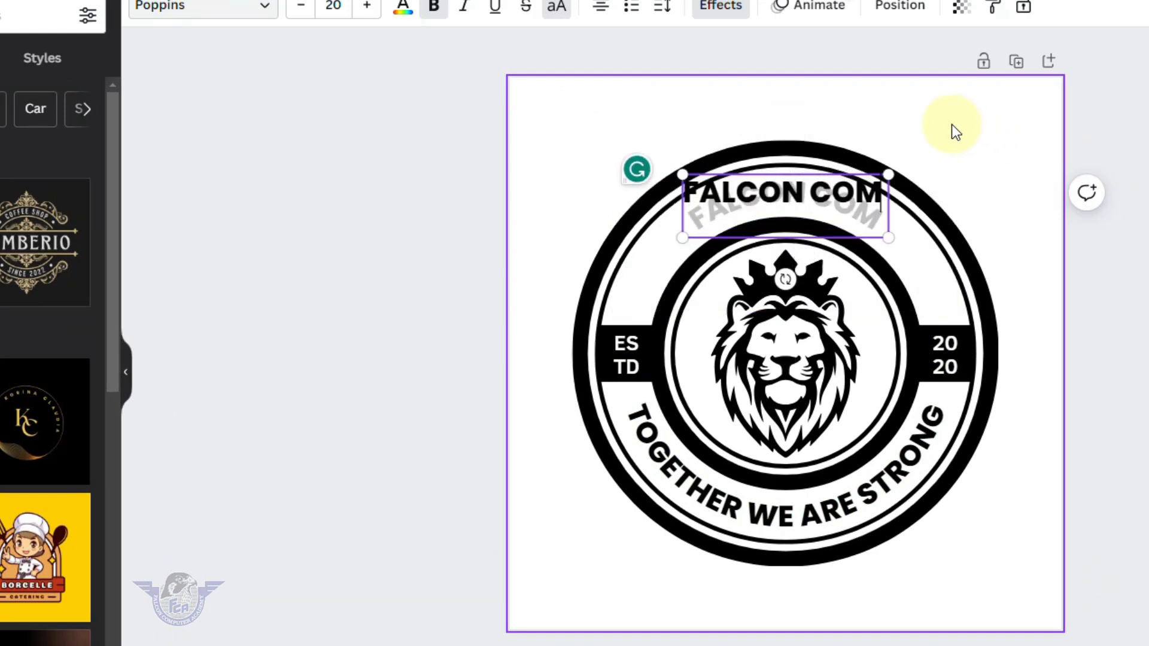
text(PUTER ACADEMY)
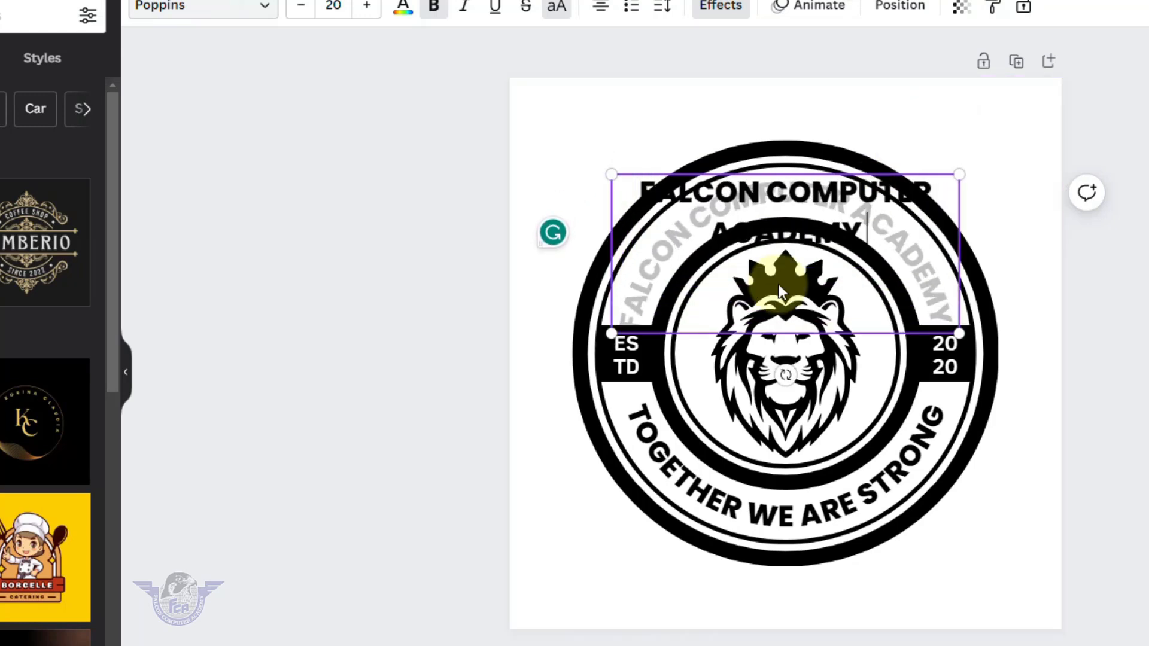
click(1144, 358)
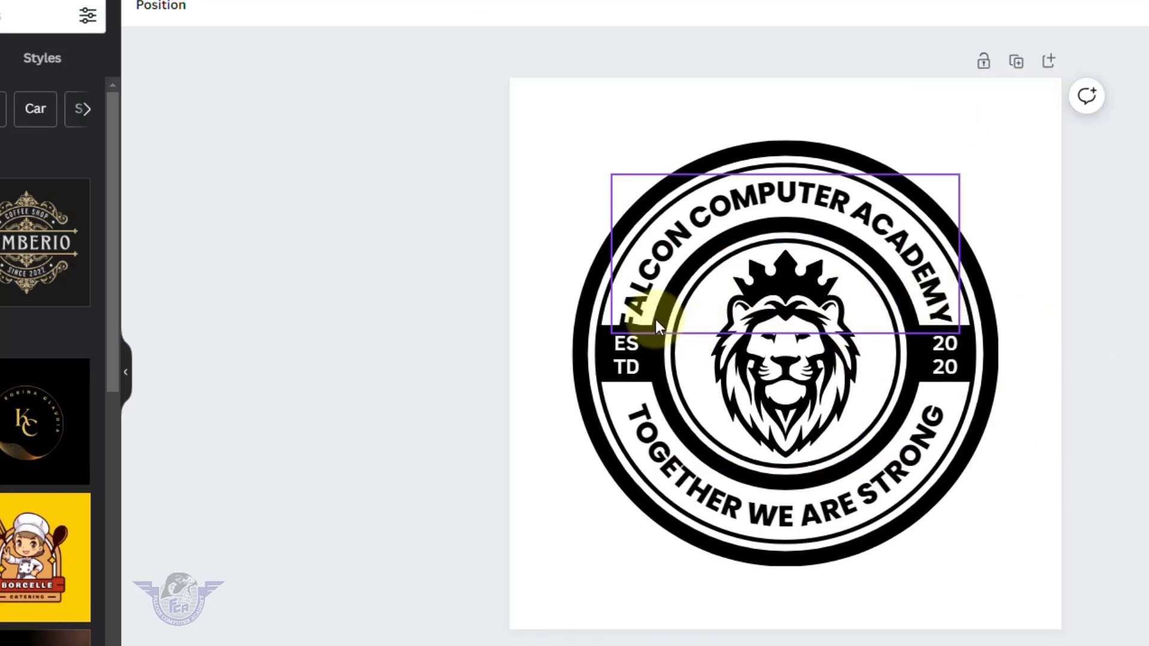
Shrink the upper curved text to about size 19.6 and shift it slightly up and left to center it in the ring.
click(640, 309)
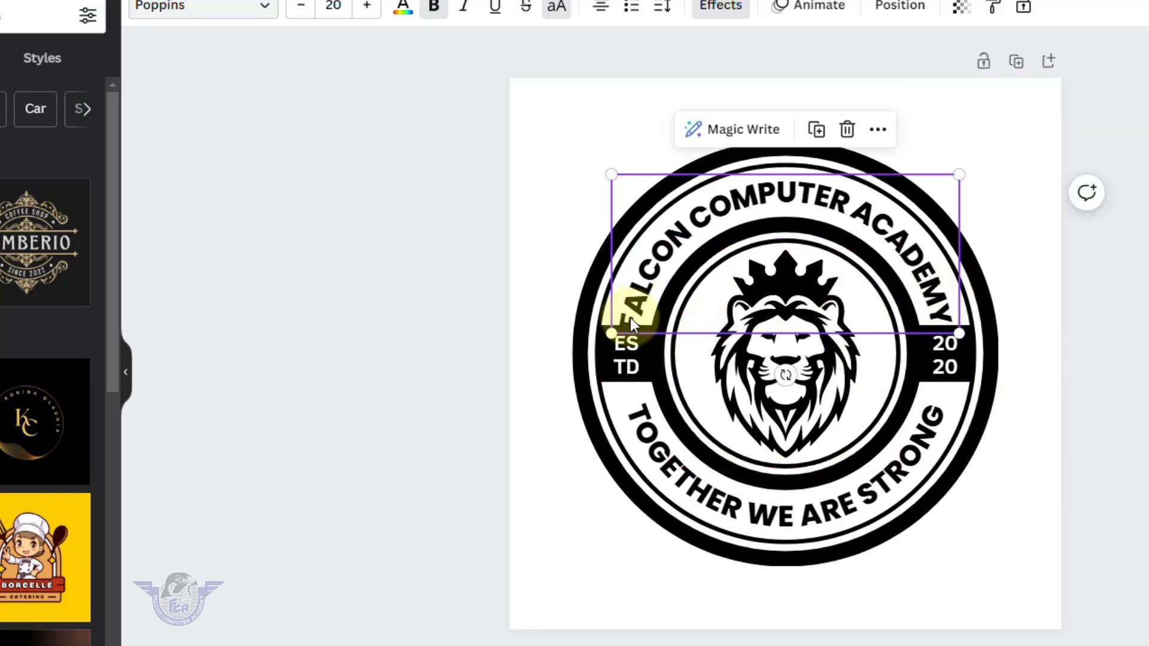
drag(611, 332, 619, 331)
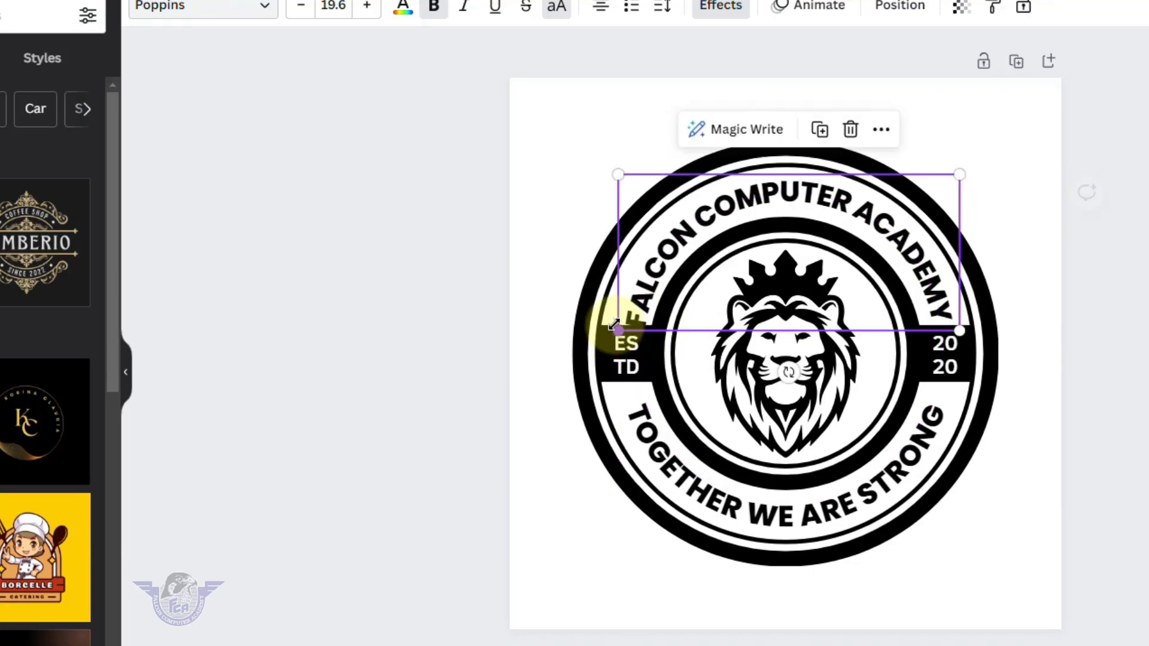
mouse_move(767, 198)
mouse_down()
mouse_move(770, 181)
mouse_move(764, 190)
mouse_up()
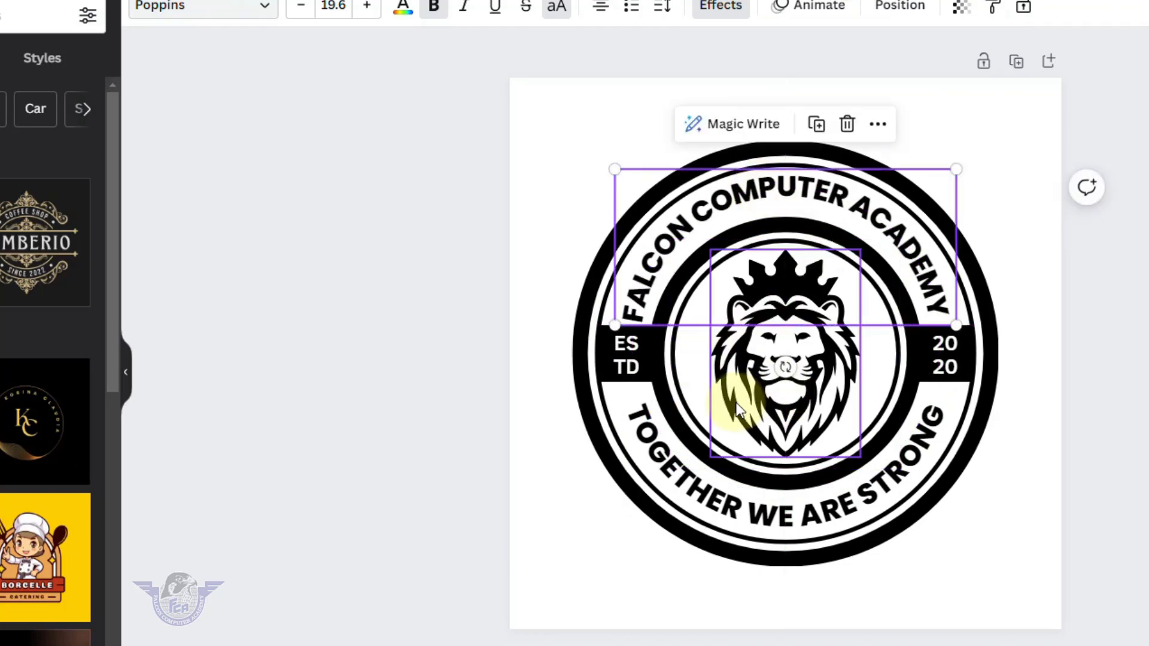
Replace the badge's lower curved text with "COMPUTER COURSES ONLINE".
double_click(670, 464)
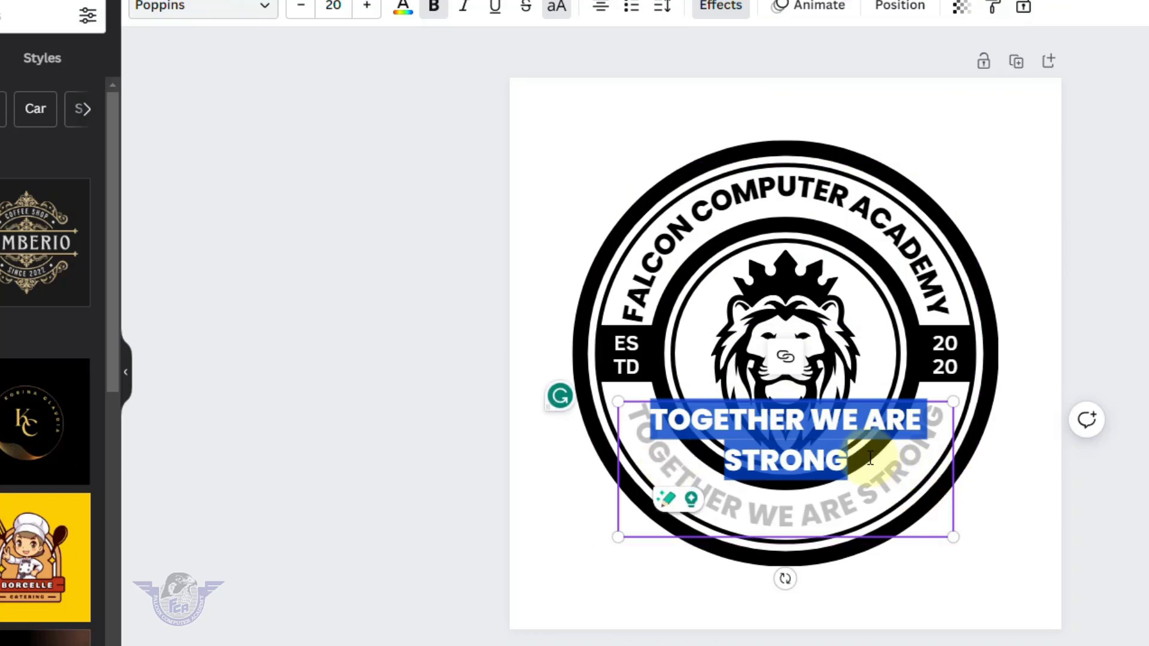
text(COMPUTER)
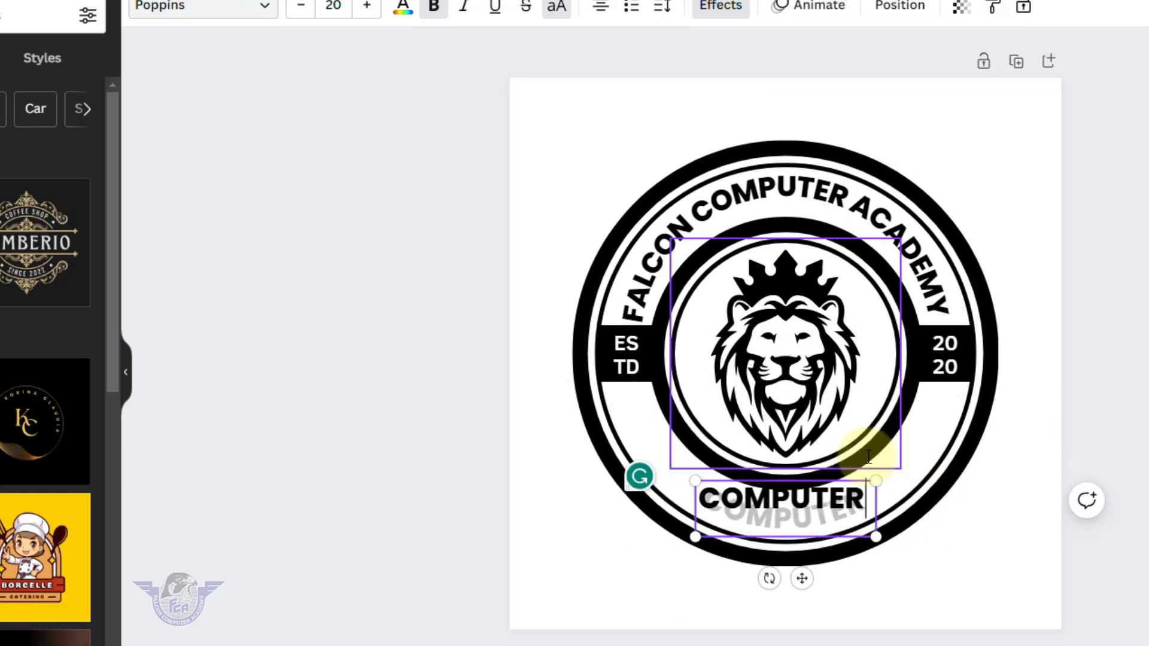
text( COURSES)
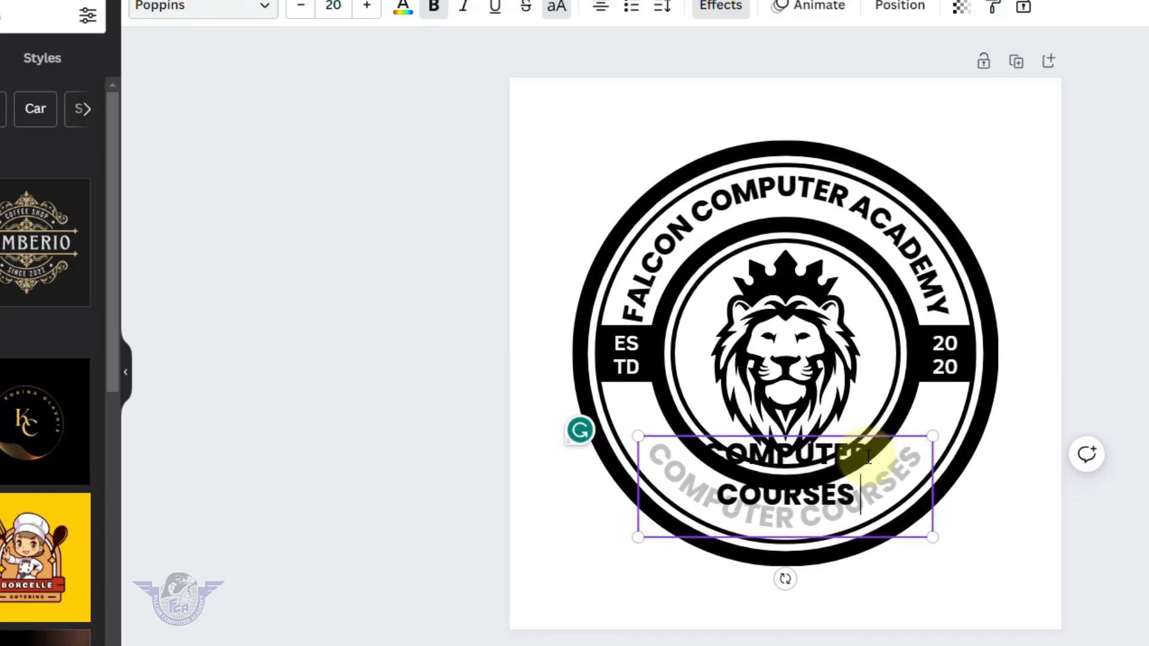
text( ONLINE)
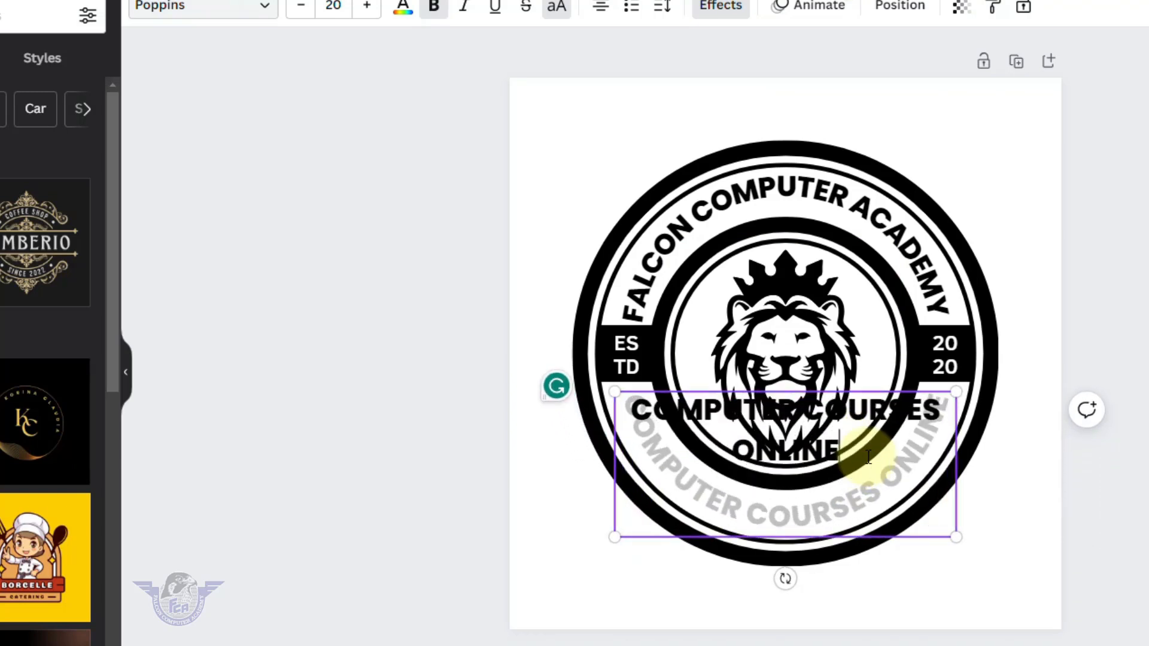
click(1051, 541)
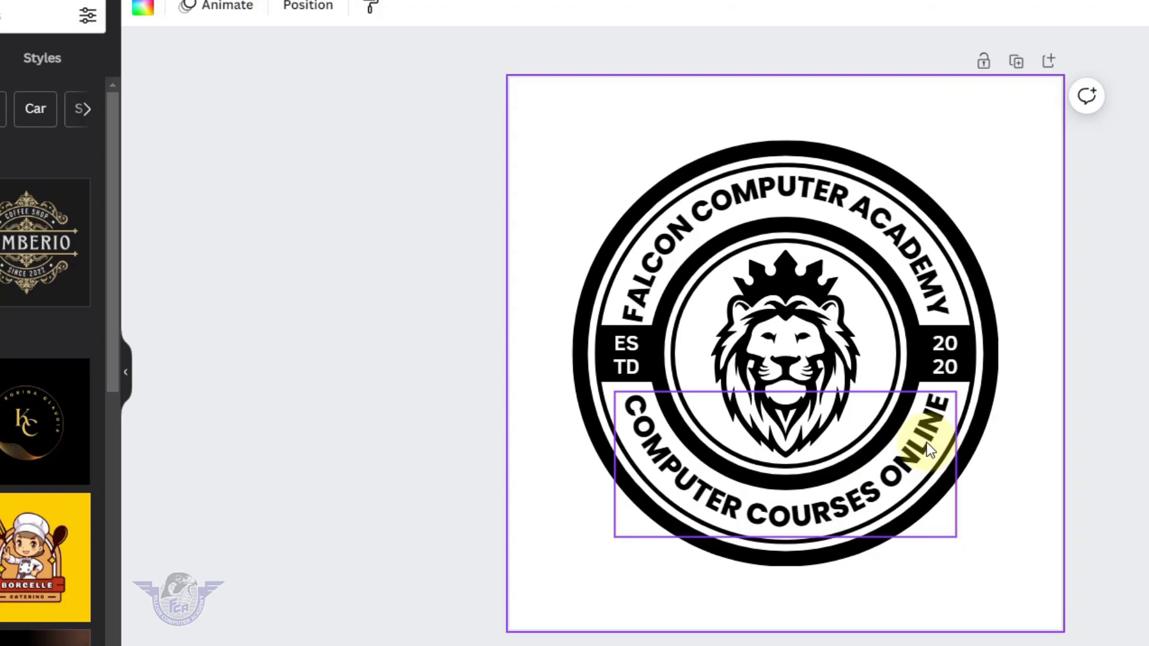
Replace the "ES TD" label on the badge with "FCA" and the "20 20" label with "YTB".
click(624, 342)
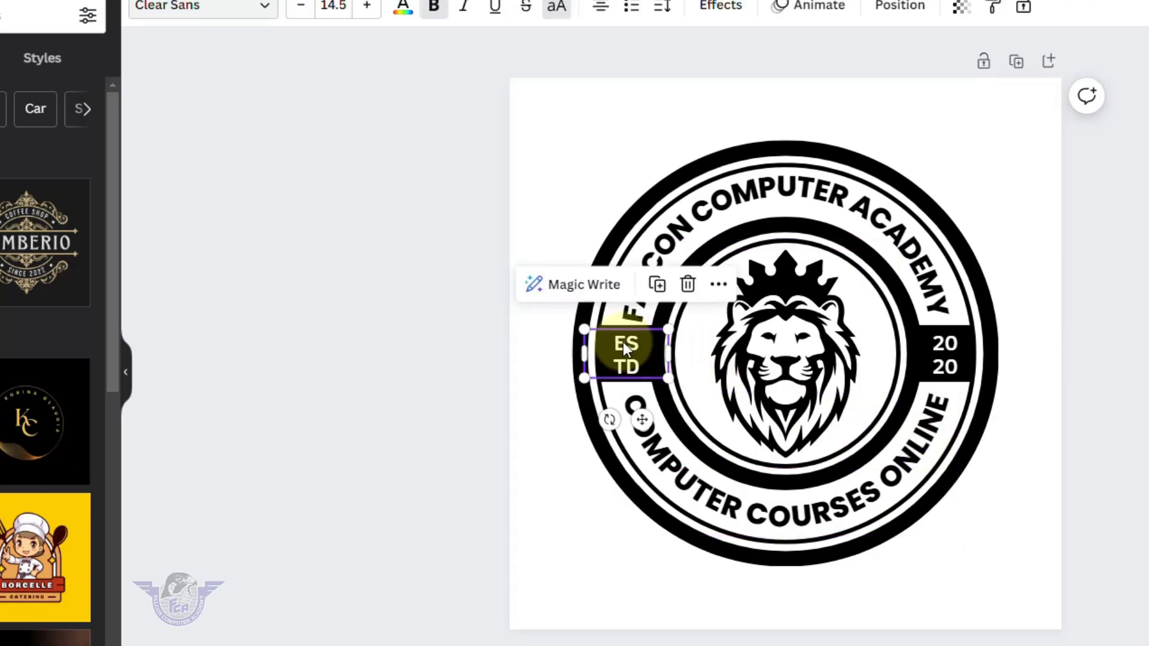
double_click(620, 345)
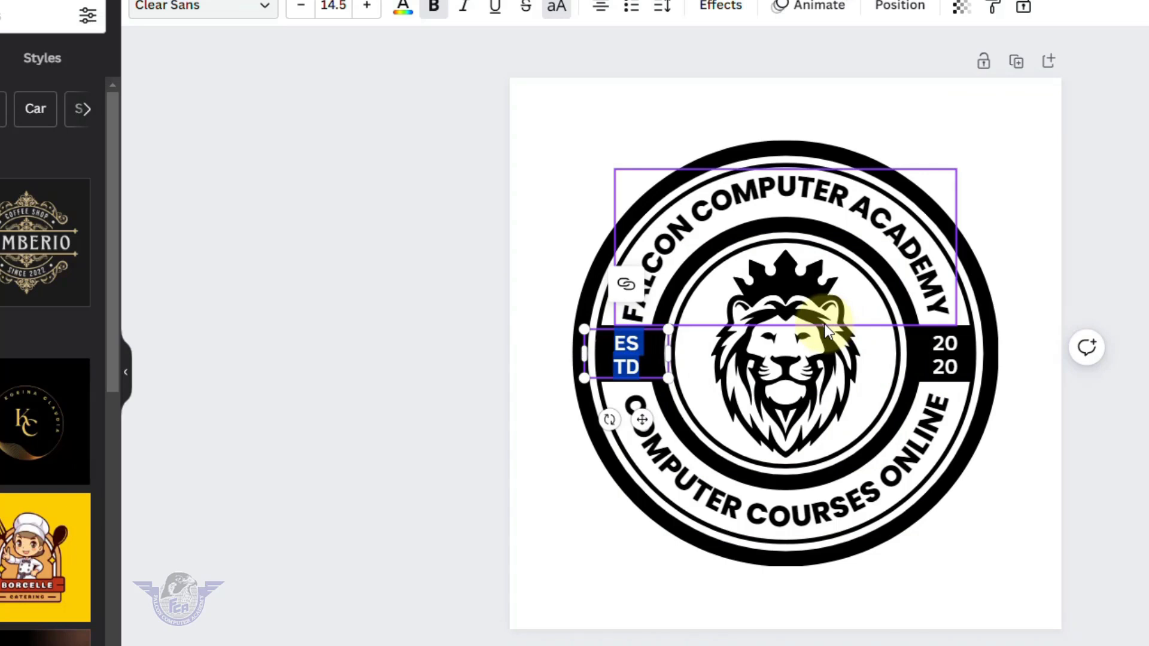
text(FCA)
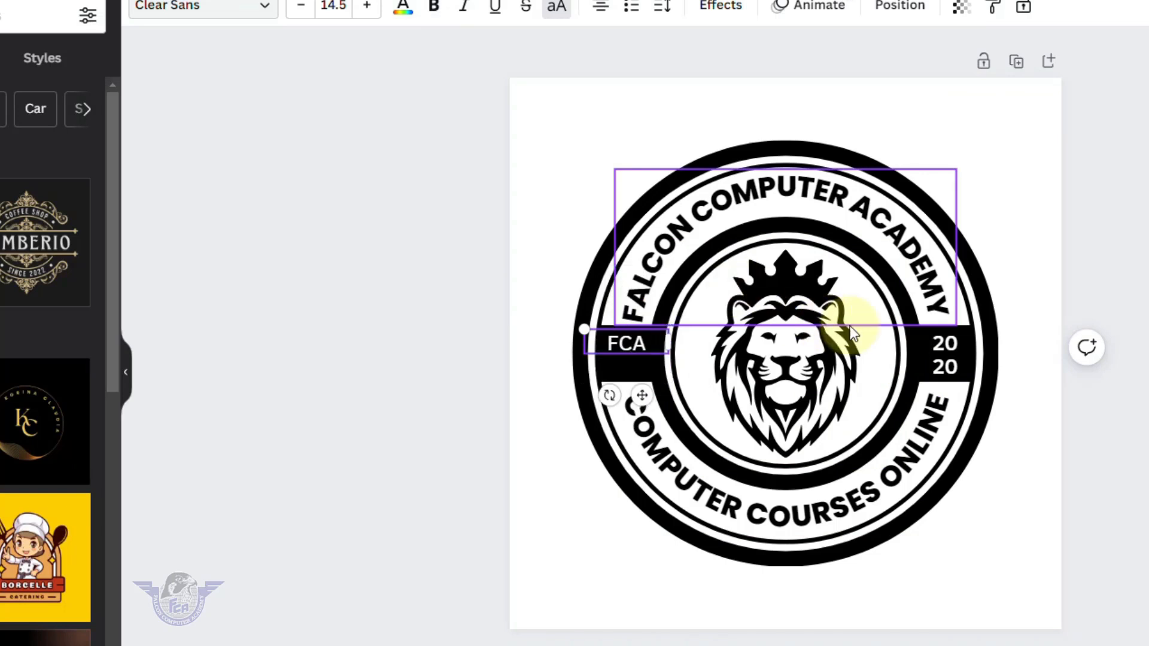
click(951, 359)
double_click(953, 357)
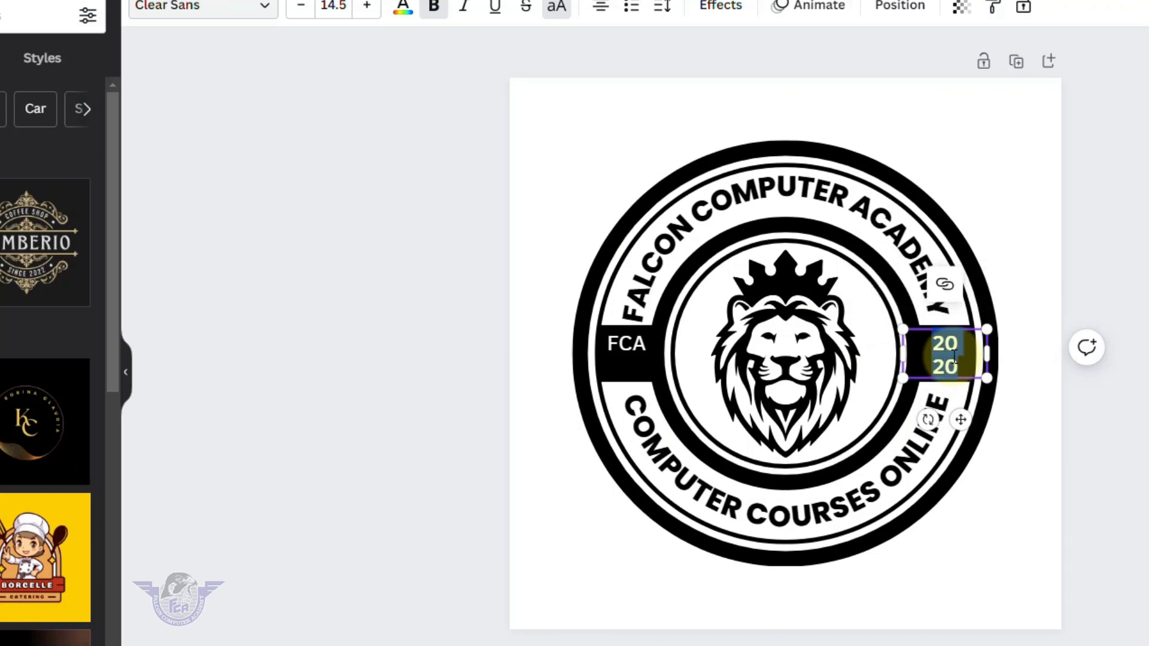
text(YTB)
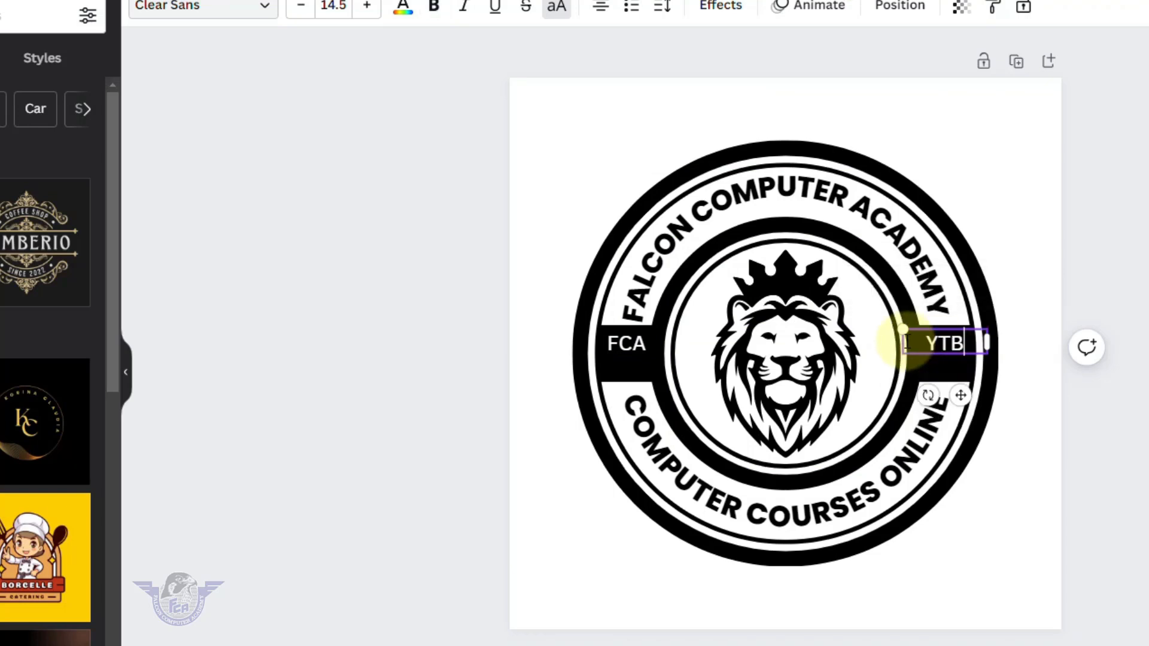
click(1124, 401)
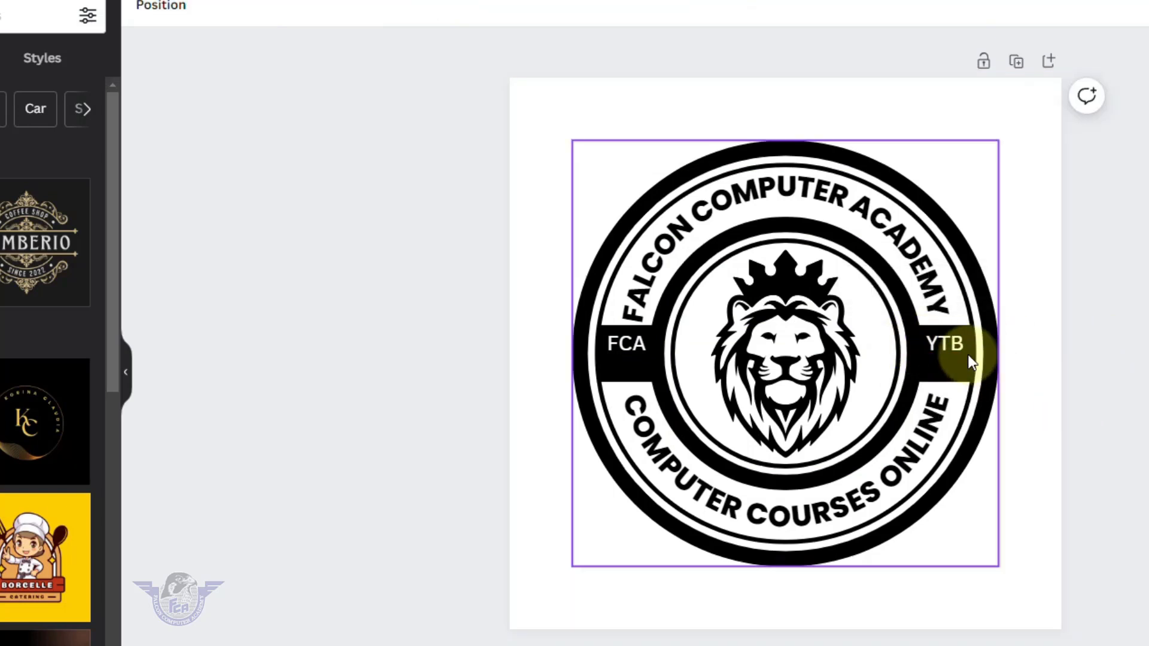
Move the YTB and FCA labels down slightly to center them vertically in their black side blocks.
drag(960, 347, 960, 359)
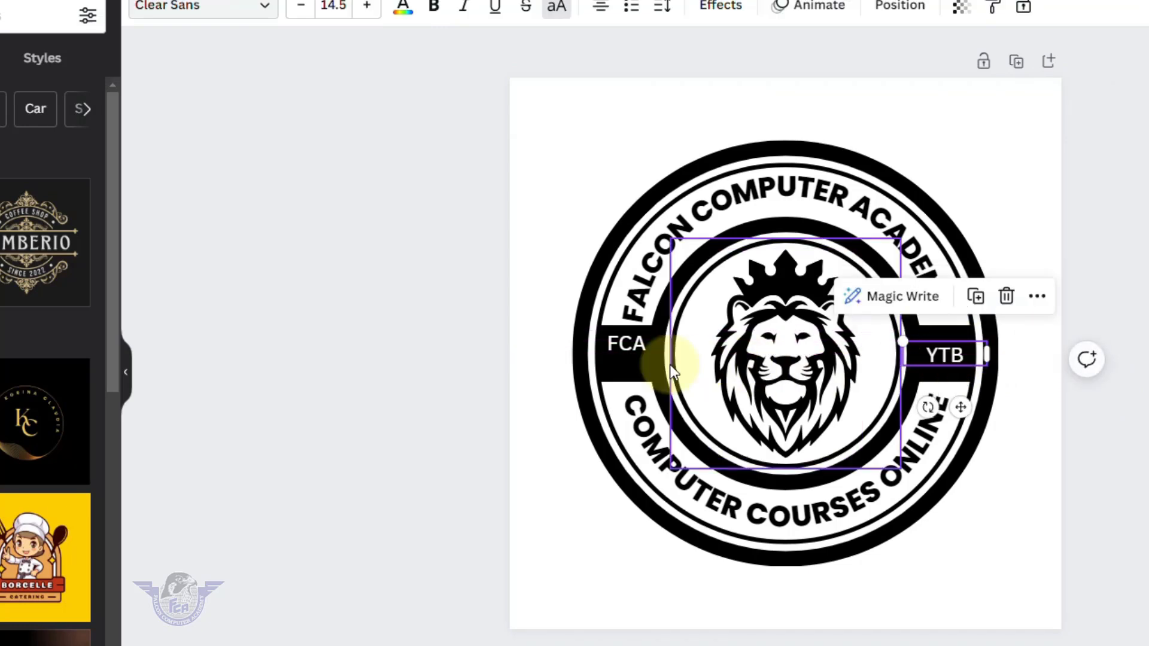
drag(639, 347, 637, 360)
click(1139, 510)
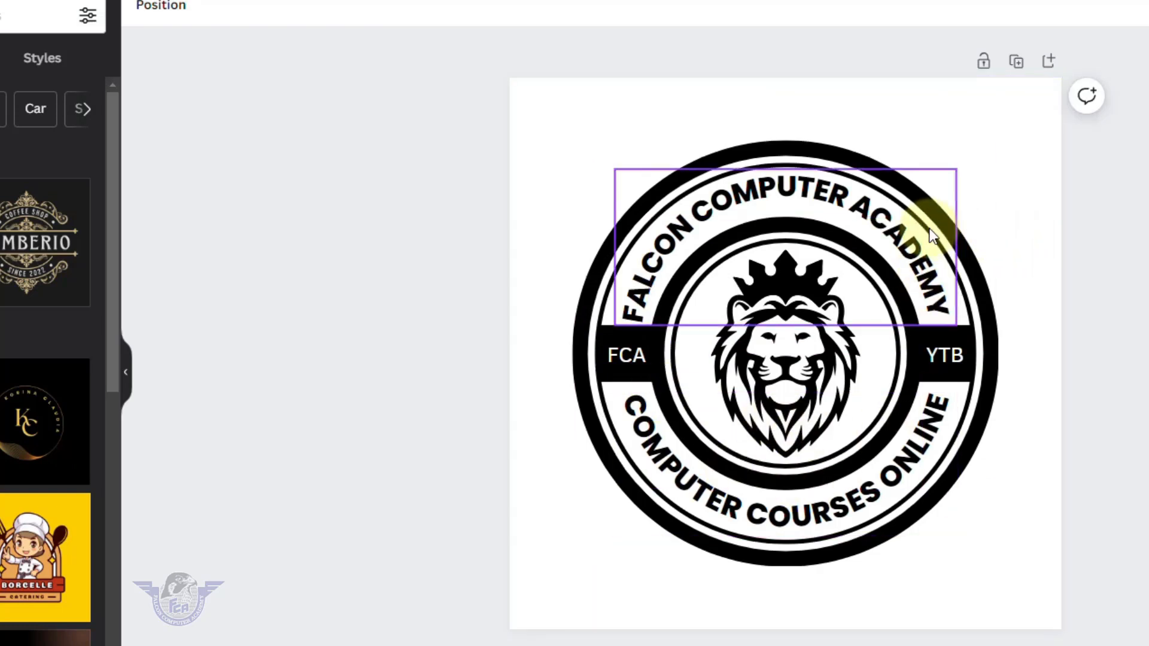
click(850, 241)
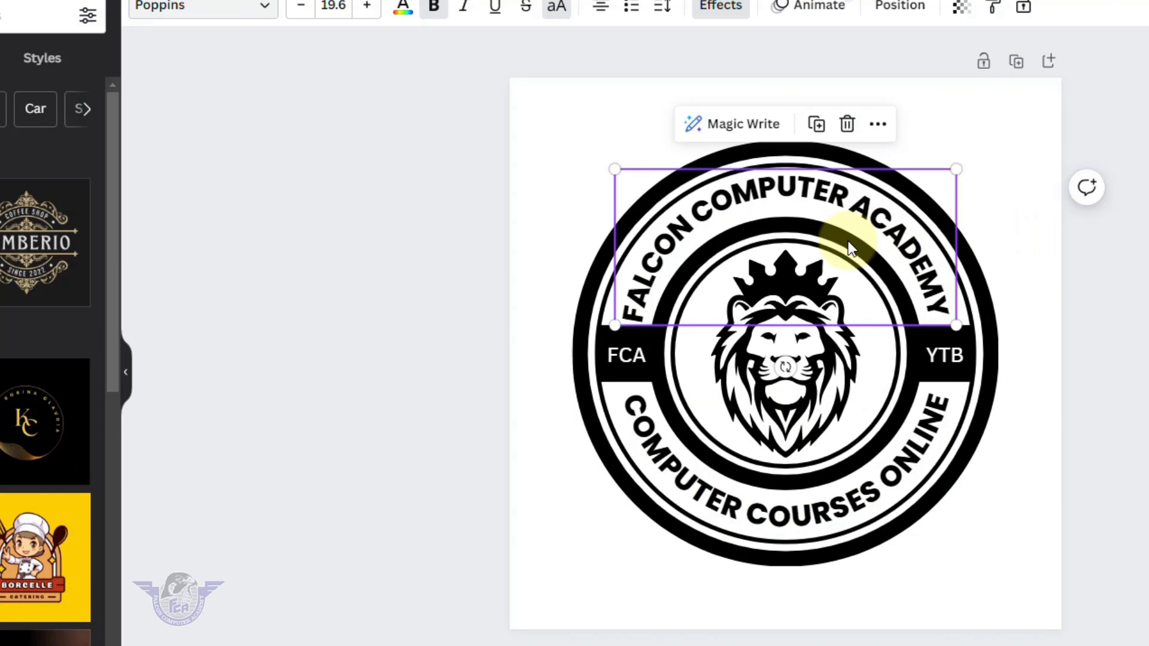
click(870, 184)
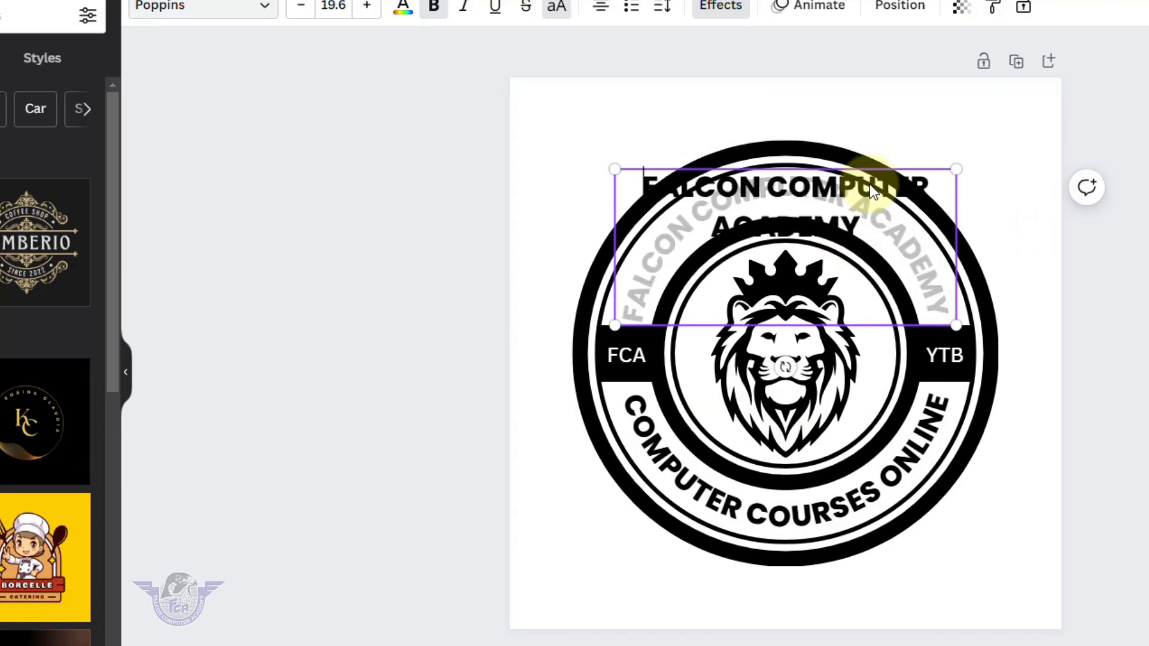
click(1086, 206)
Change the badge's outermost ring to a dotted border with weight 13 and corner rounding 5.
click(825, 152)
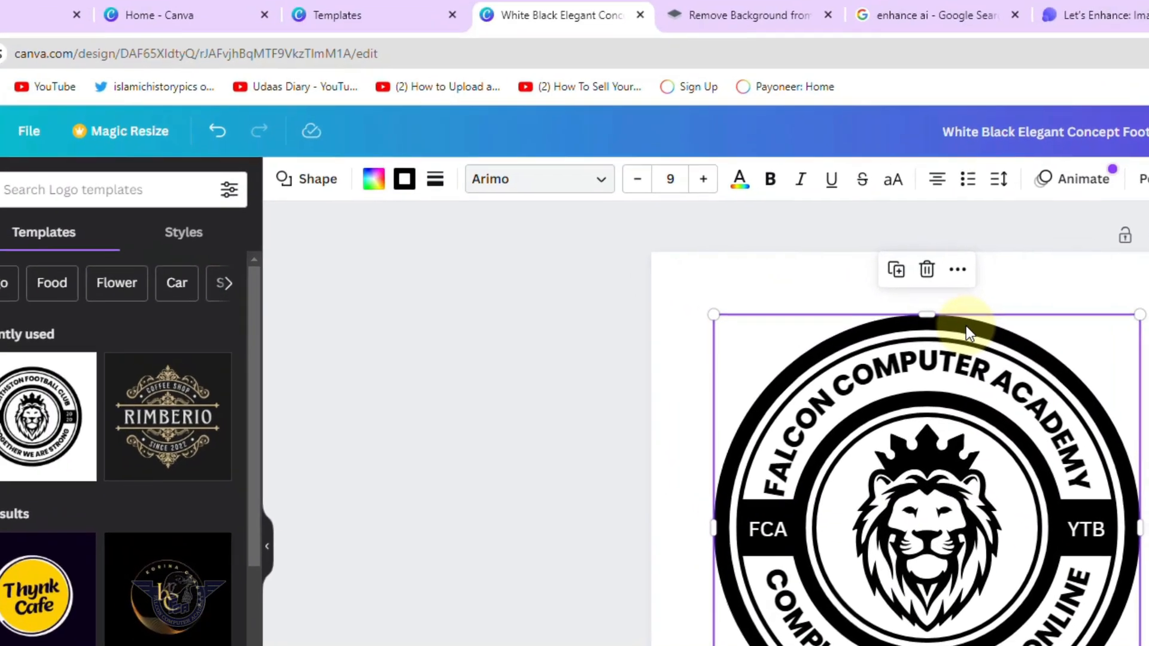
click(435, 179)
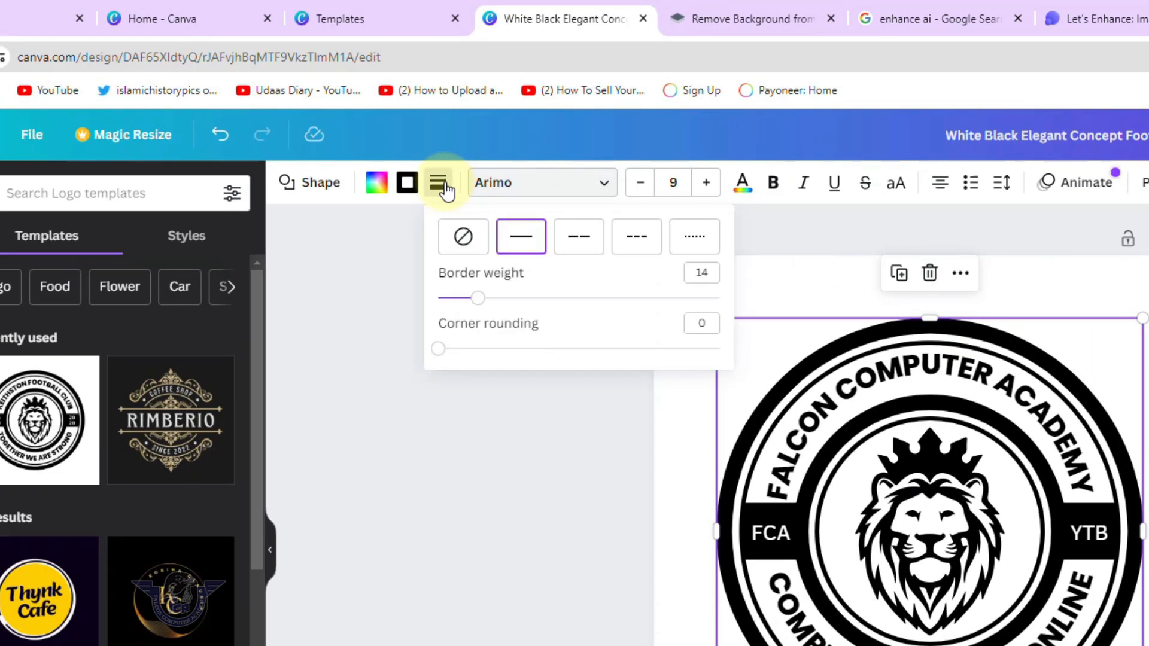
click(636, 236)
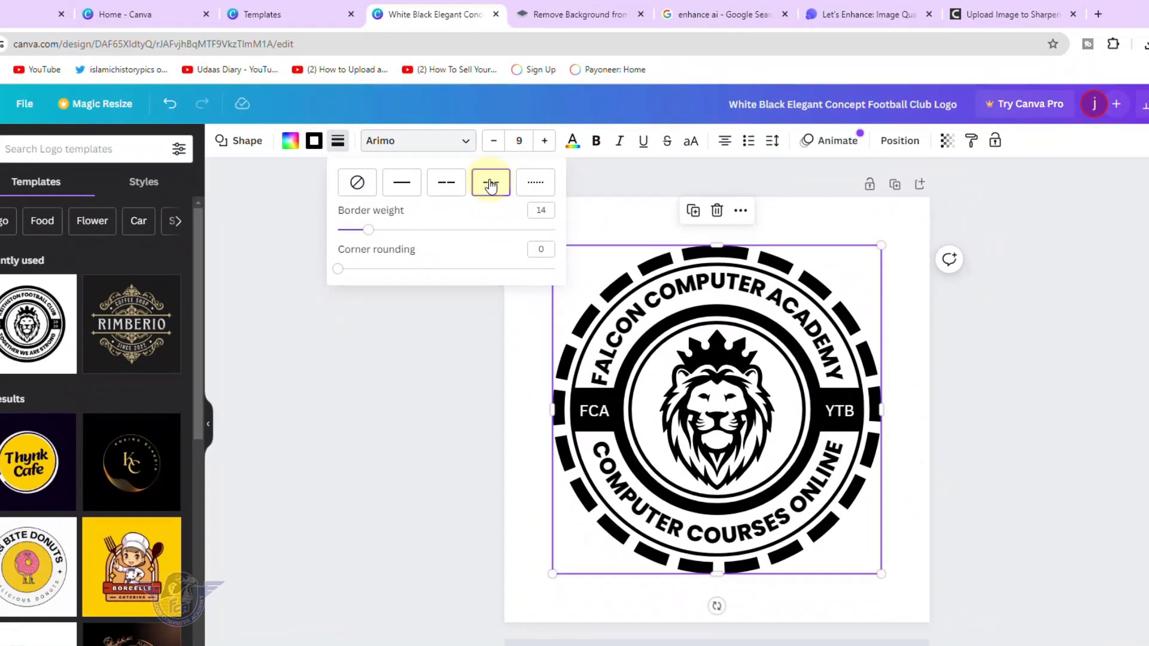
click(531, 186)
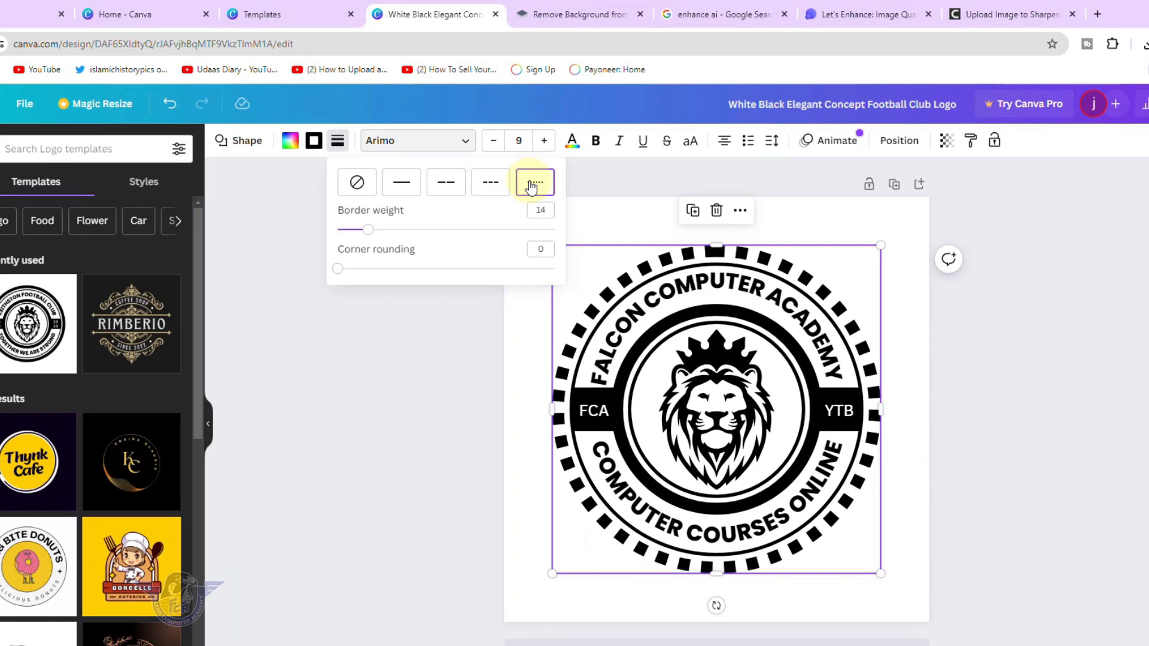
drag(371, 233, 348, 269)
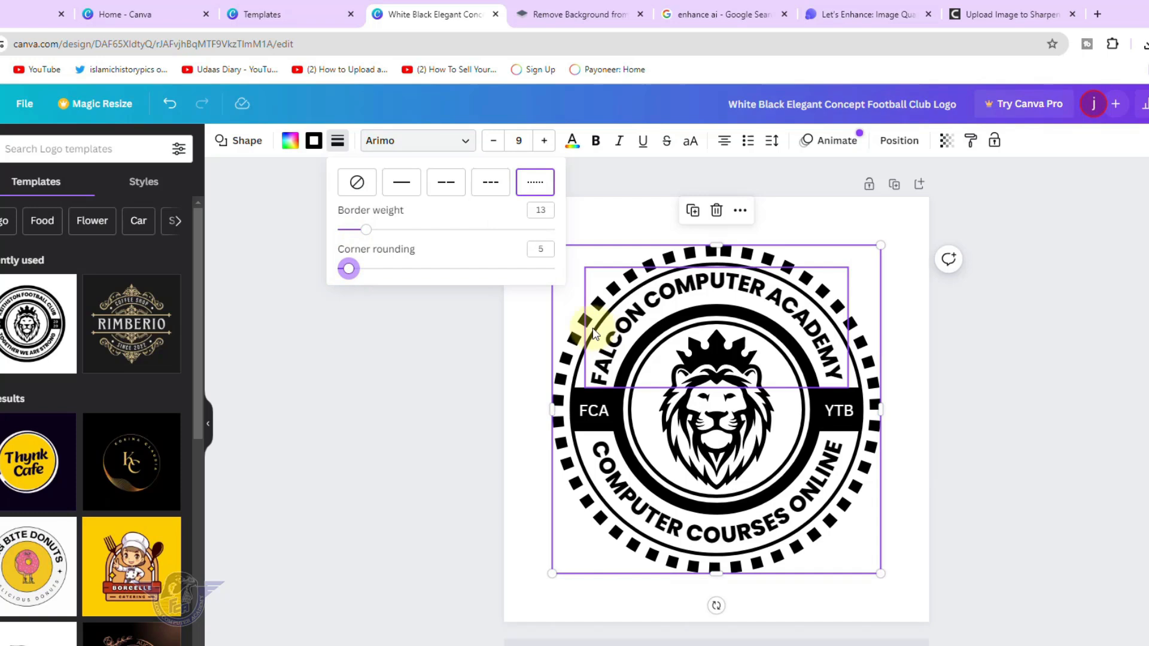
Try a dashed border on the thin ring inside the dotted one, then restore the solid style and set its weight to 5.
click(579, 374)
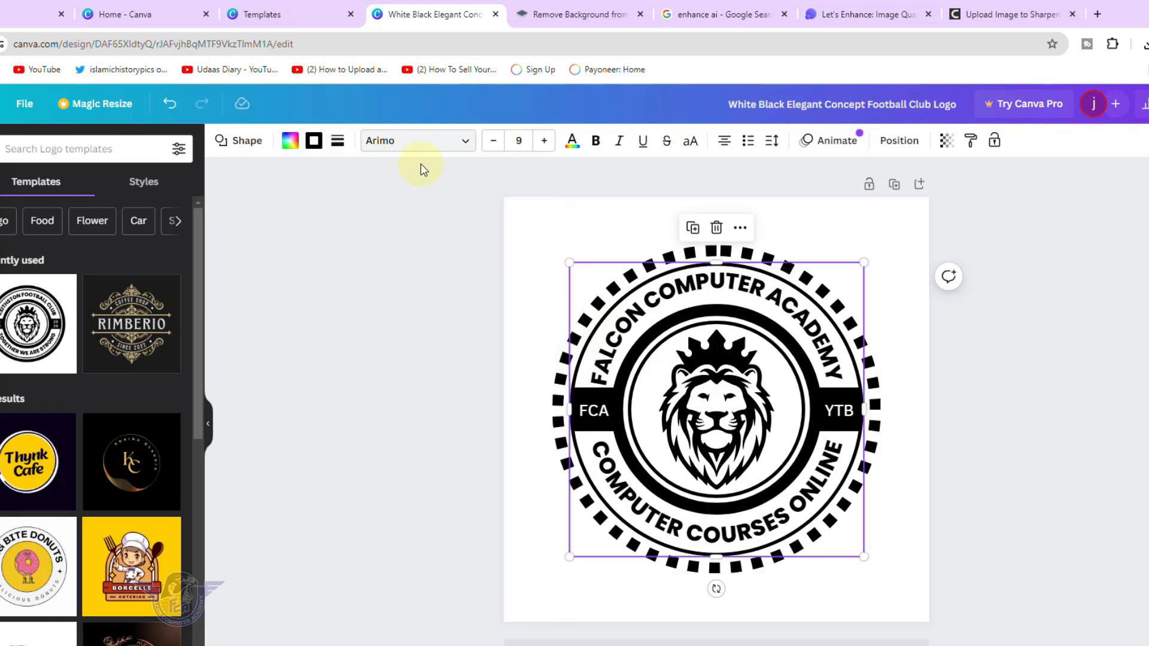
click(338, 146)
click(446, 183)
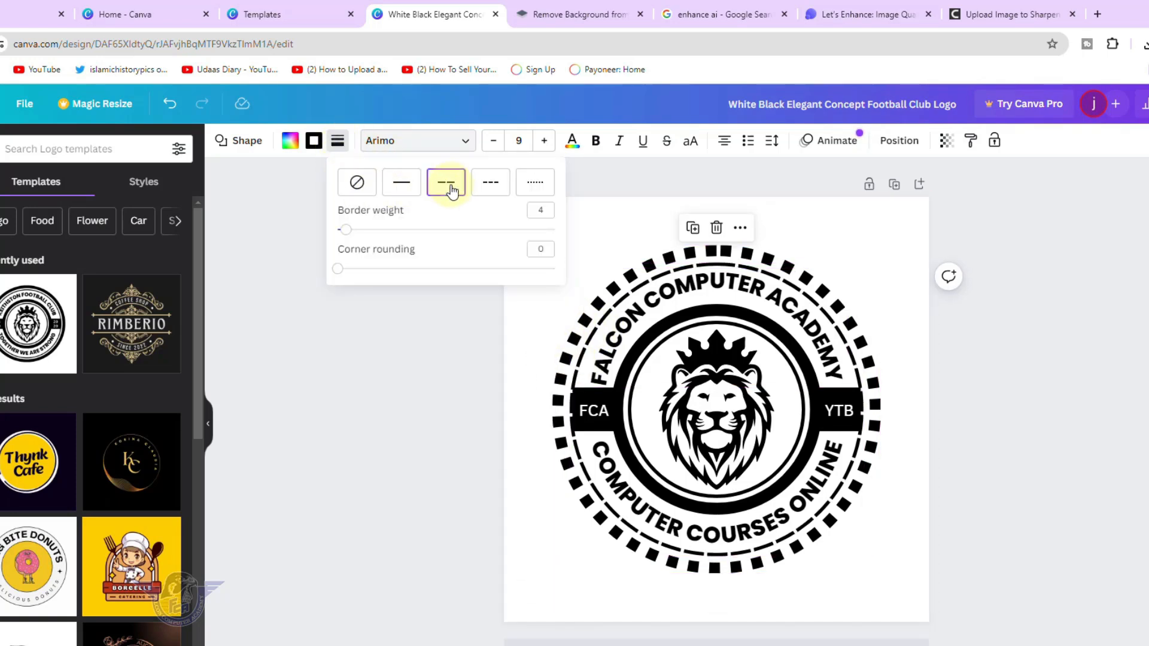
click(400, 184)
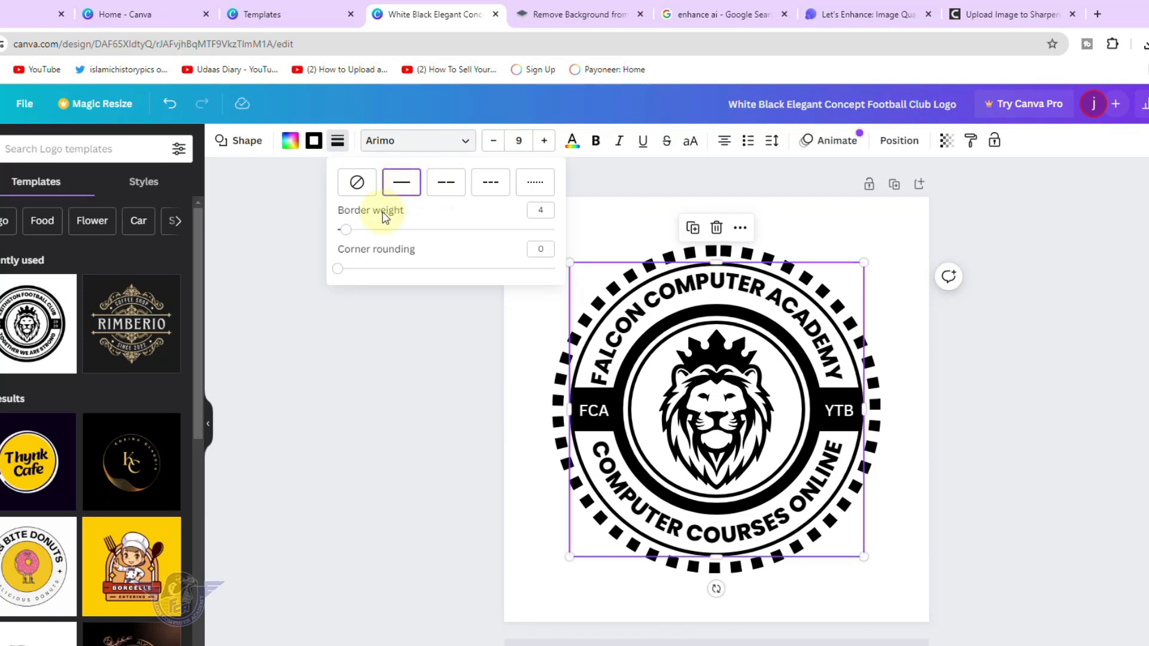
mouse_move(350, 237)
mouse_down()
mouse_move(360, 238)
mouse_move(347, 231)
mouse_up()
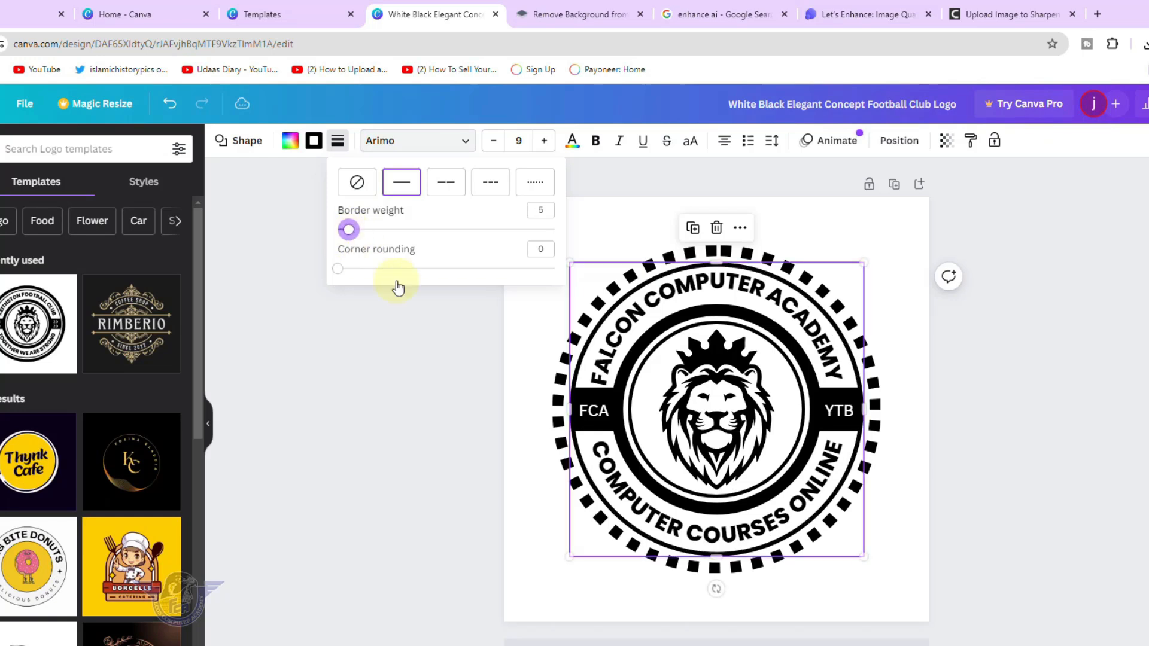
Delete the lion from the badge's center and search the elements for "eagle", showing all graphics results.
click(702, 417)
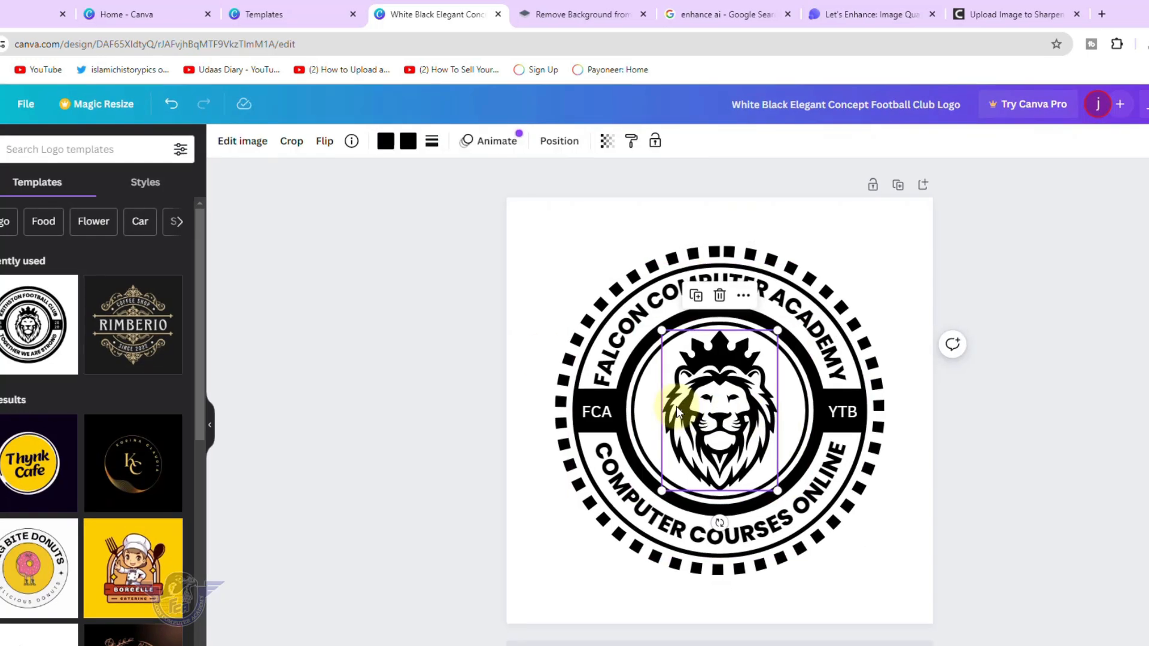
key(Delete)
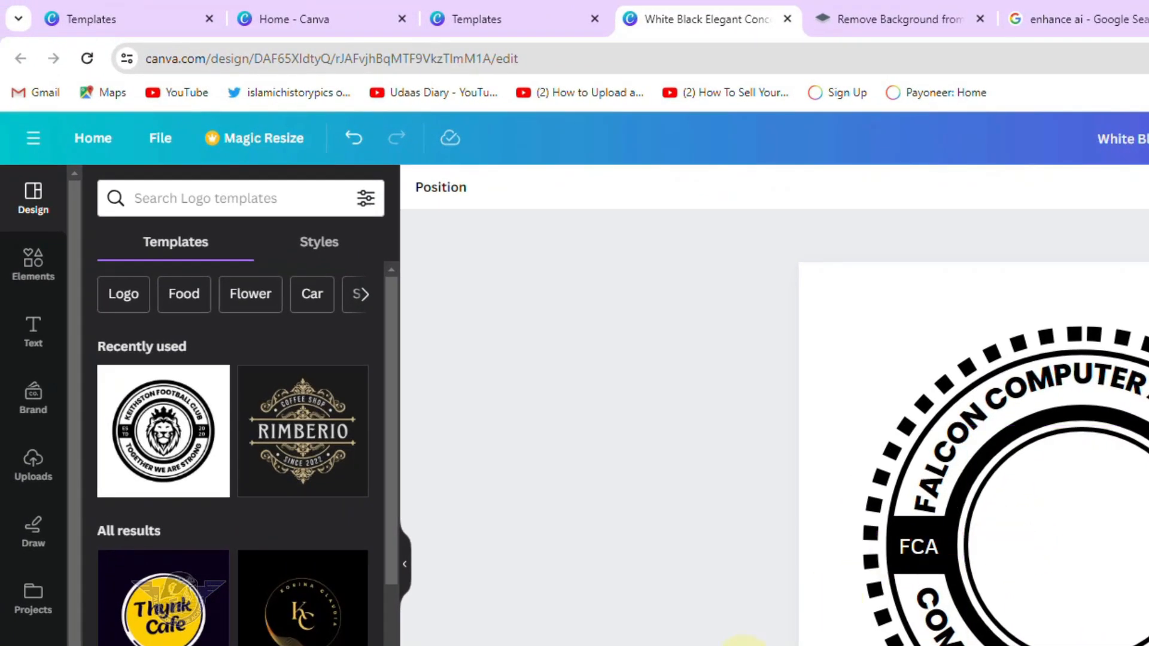
click(40, 273)
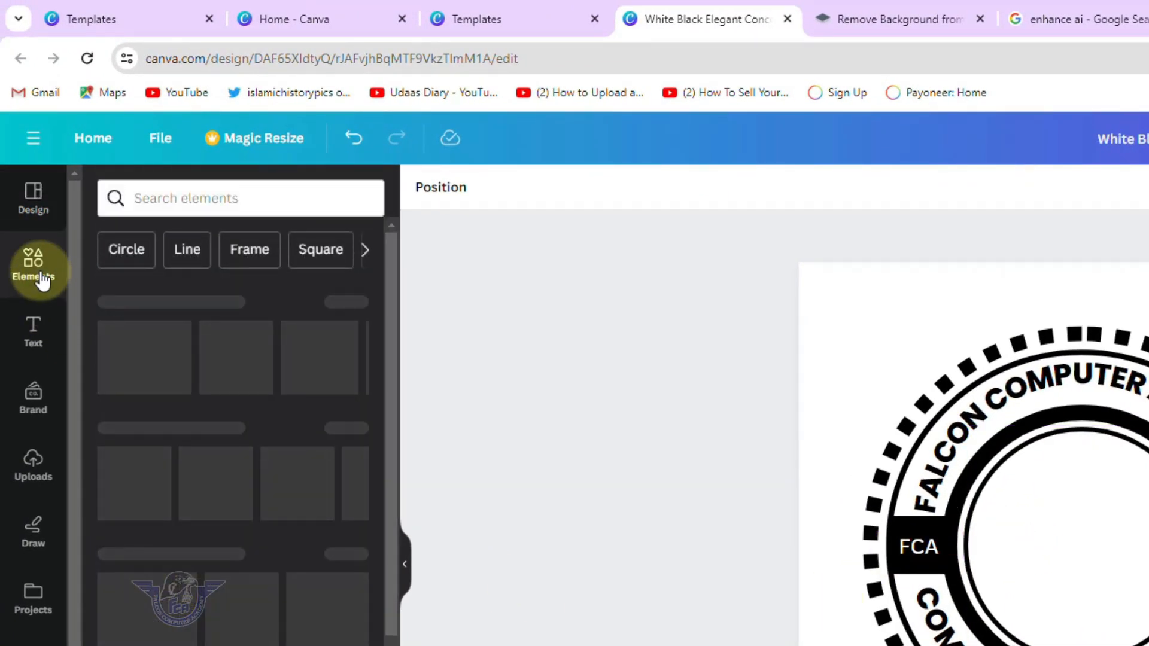
click(223, 200)
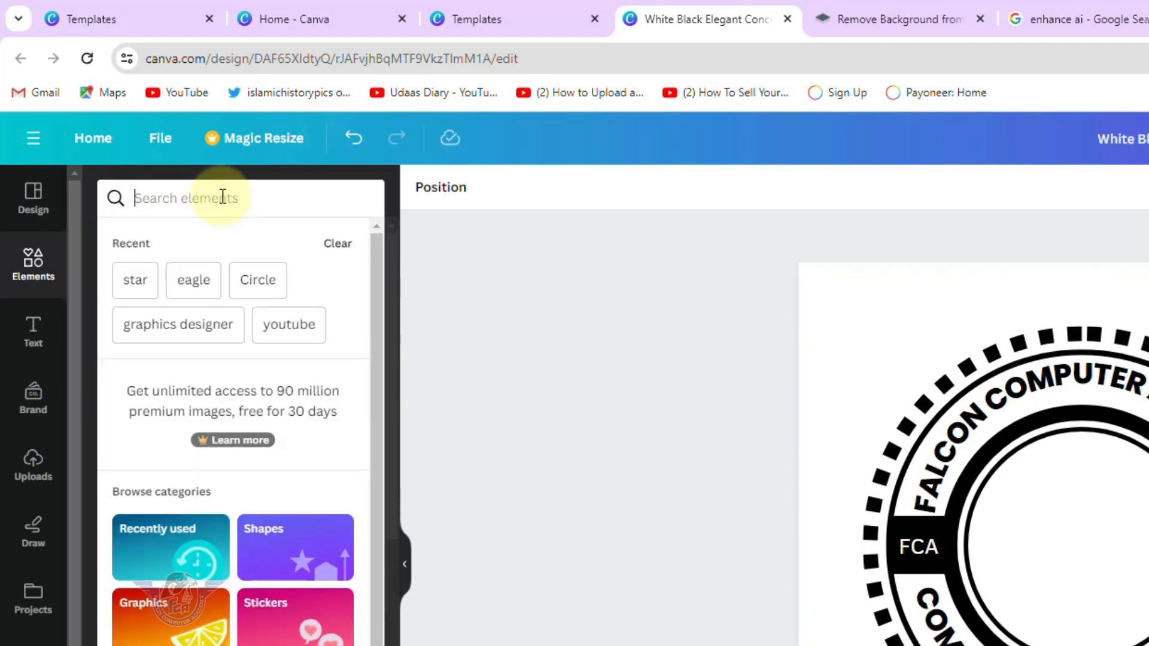
text(eagle)
key(Return)
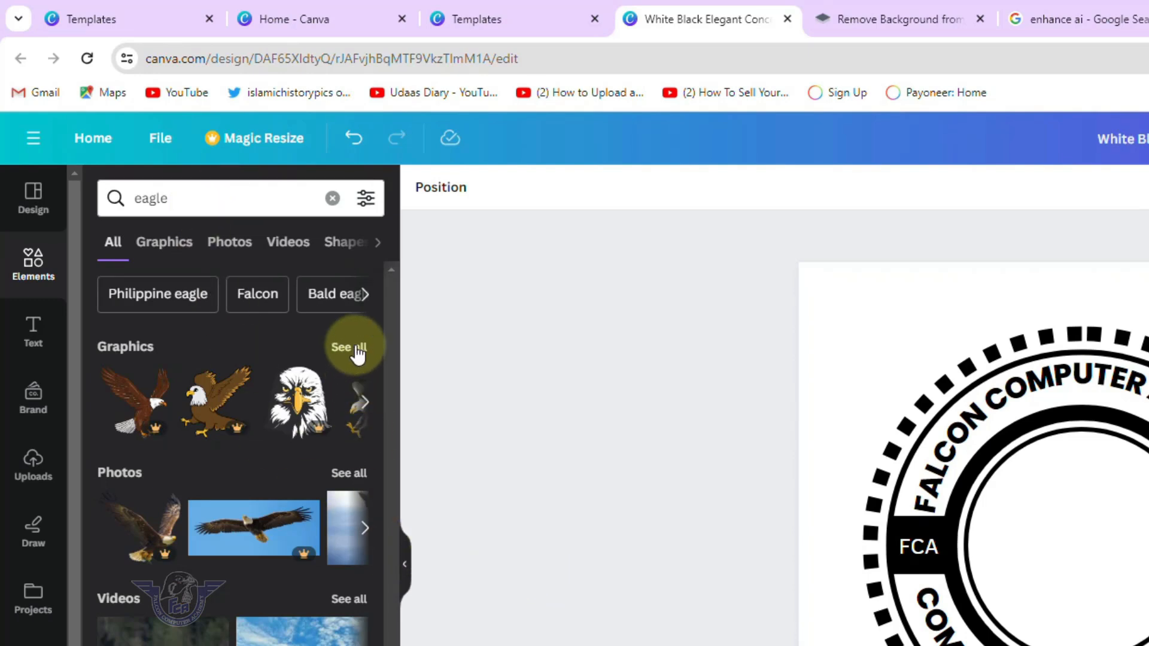
click(355, 347)
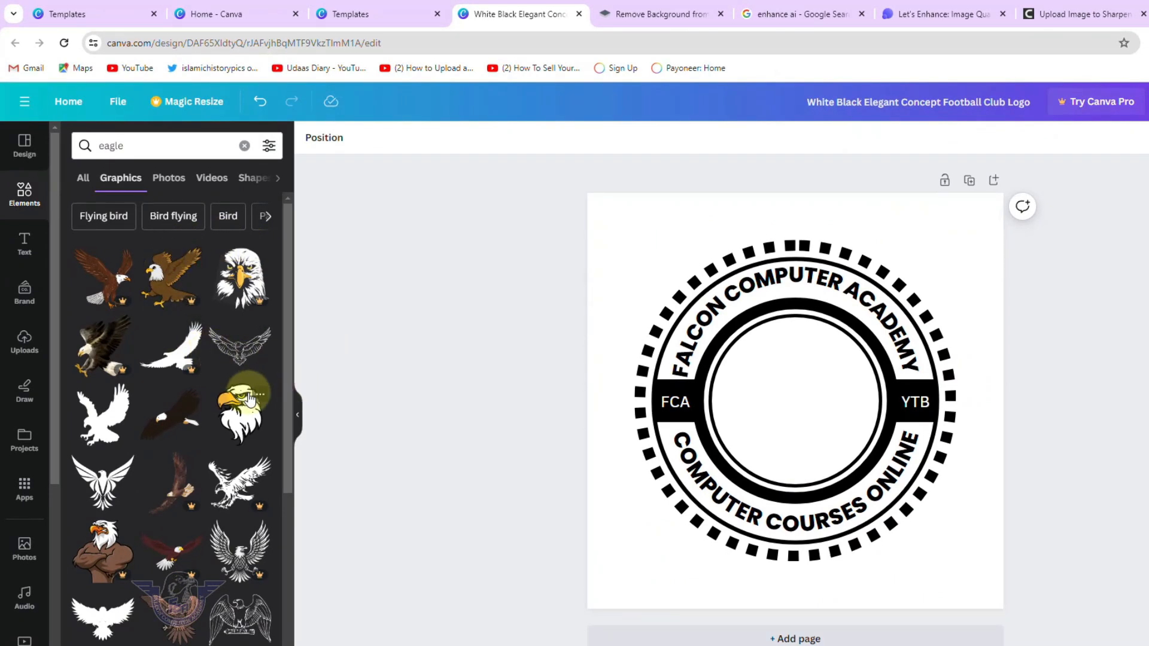
Add the white eagle head with the orange beak, shrink it slightly and center it inside the inner circle.
click(246, 422)
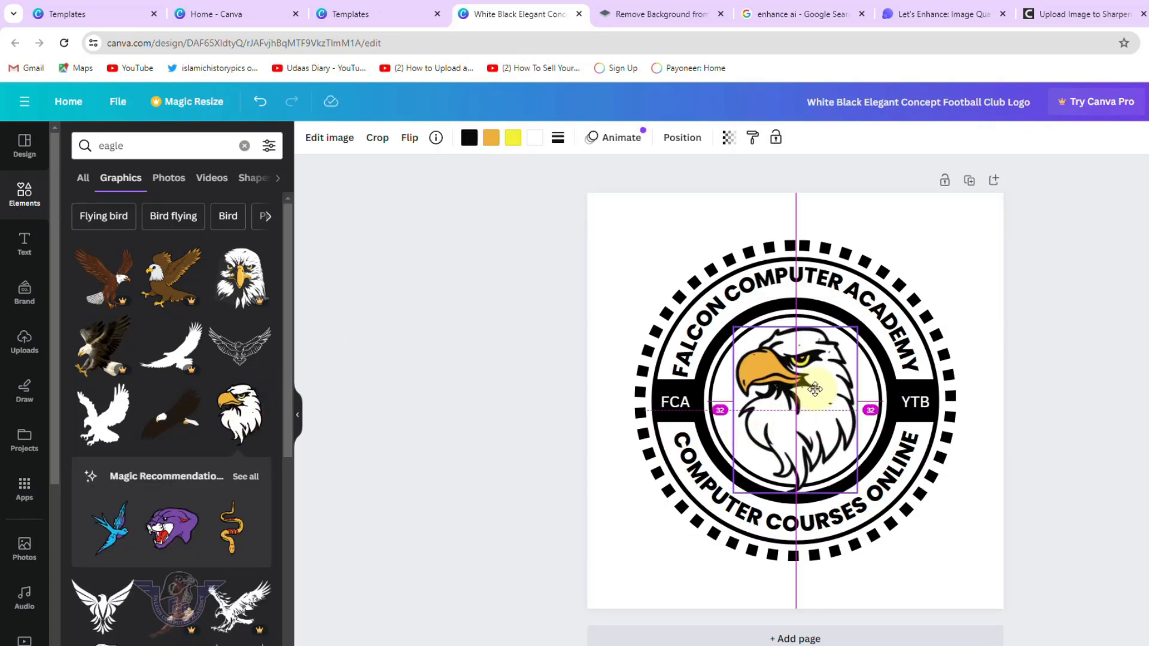
drag(858, 318, 845, 333)
drag(815, 394, 817, 408)
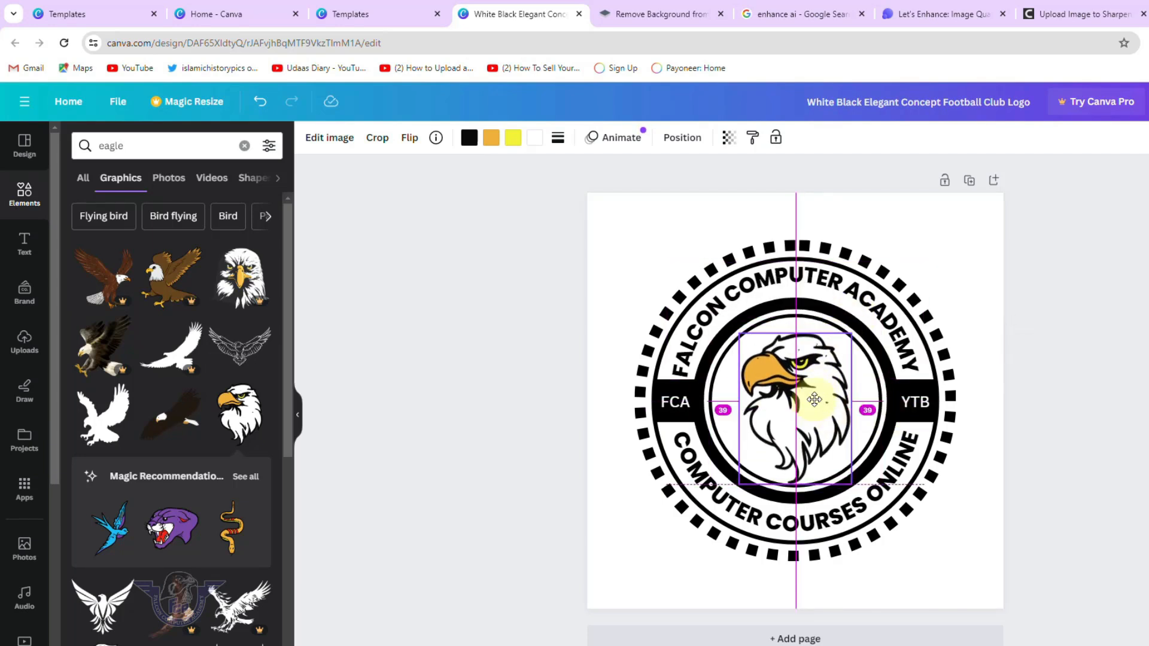
click(1094, 471)
Recolor the outer dotted ring's border dark blue, after trying light purple and medium blue.
key(ctrl+a)
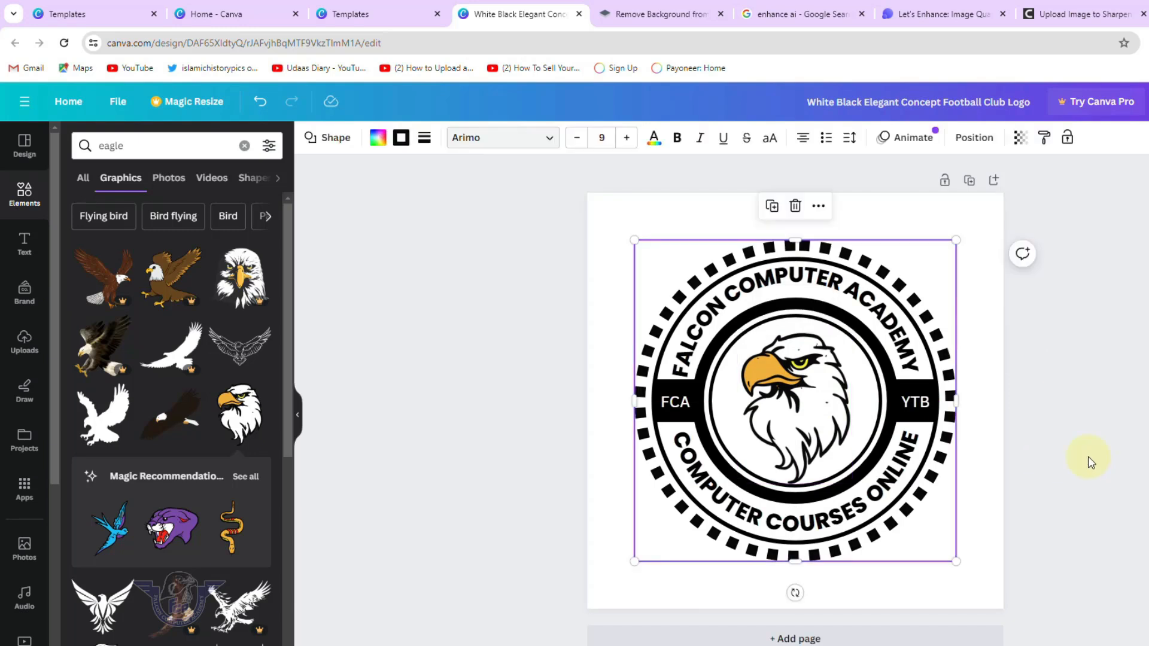
click(709, 276)
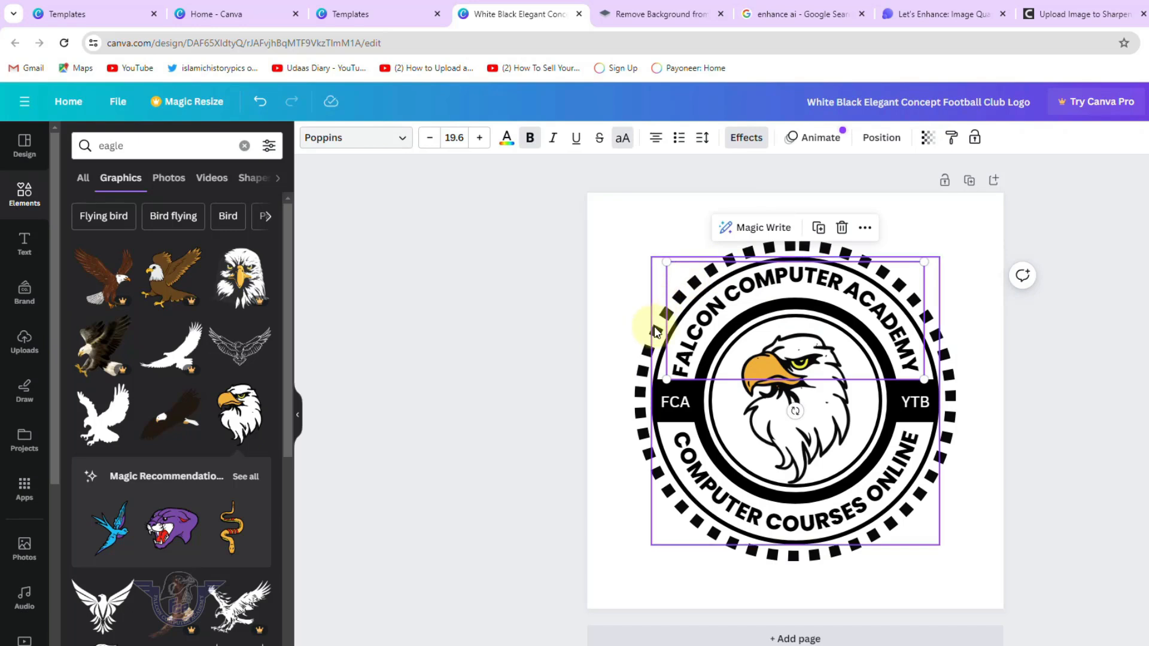
click(636, 383)
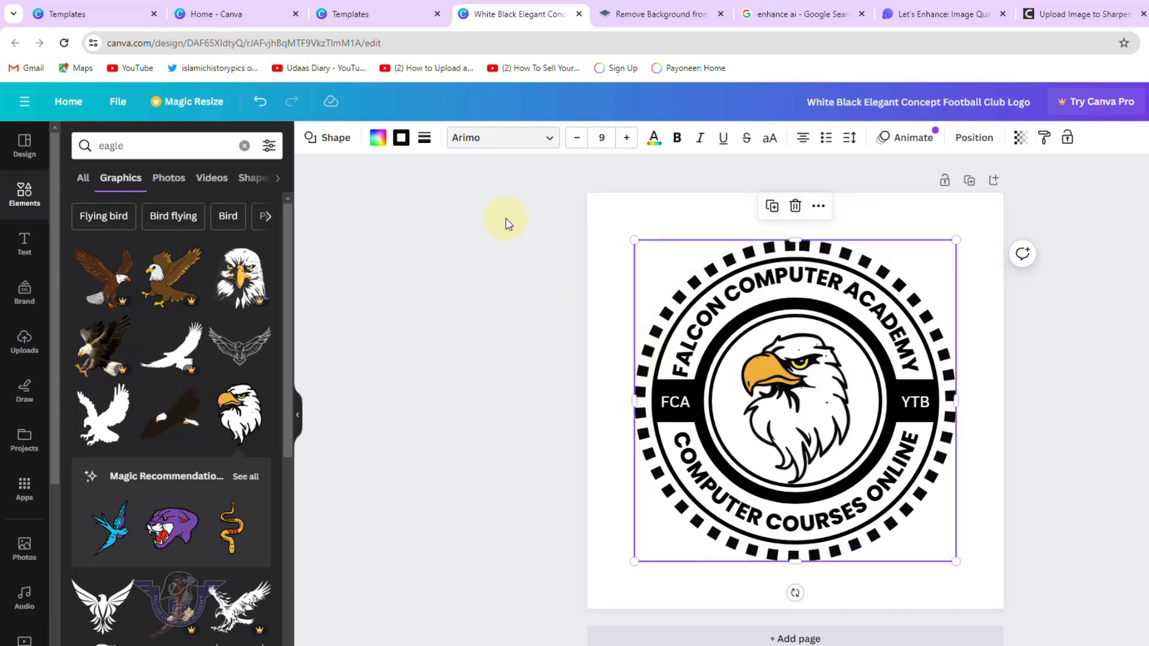
click(401, 138)
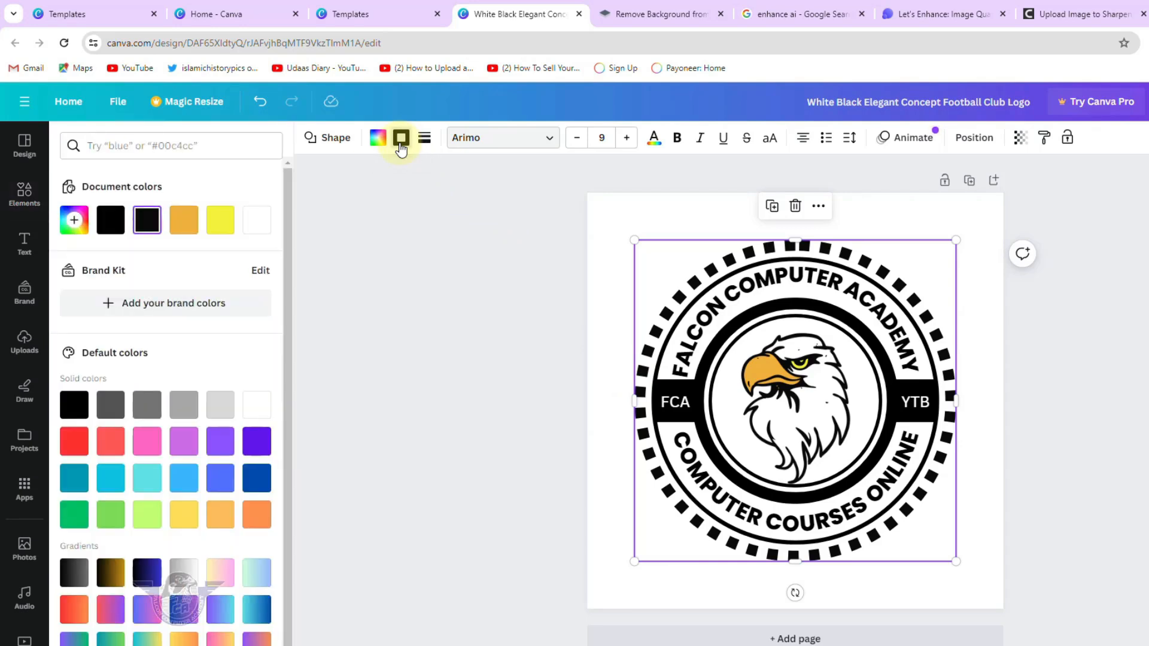
click(184, 441)
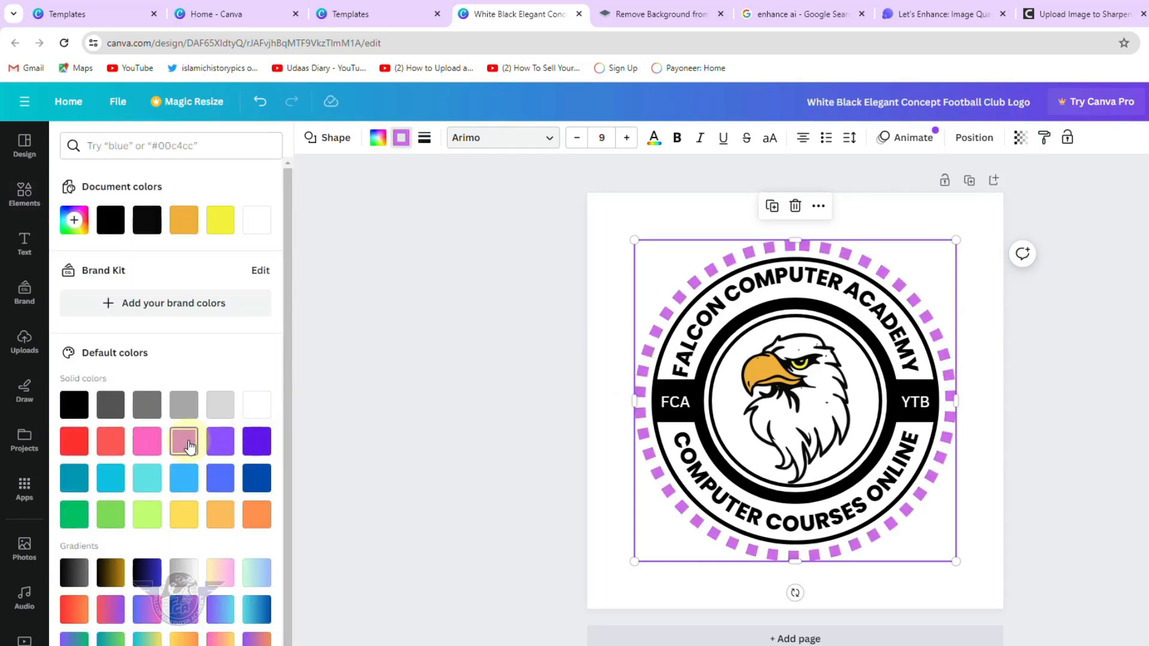
click(219, 482)
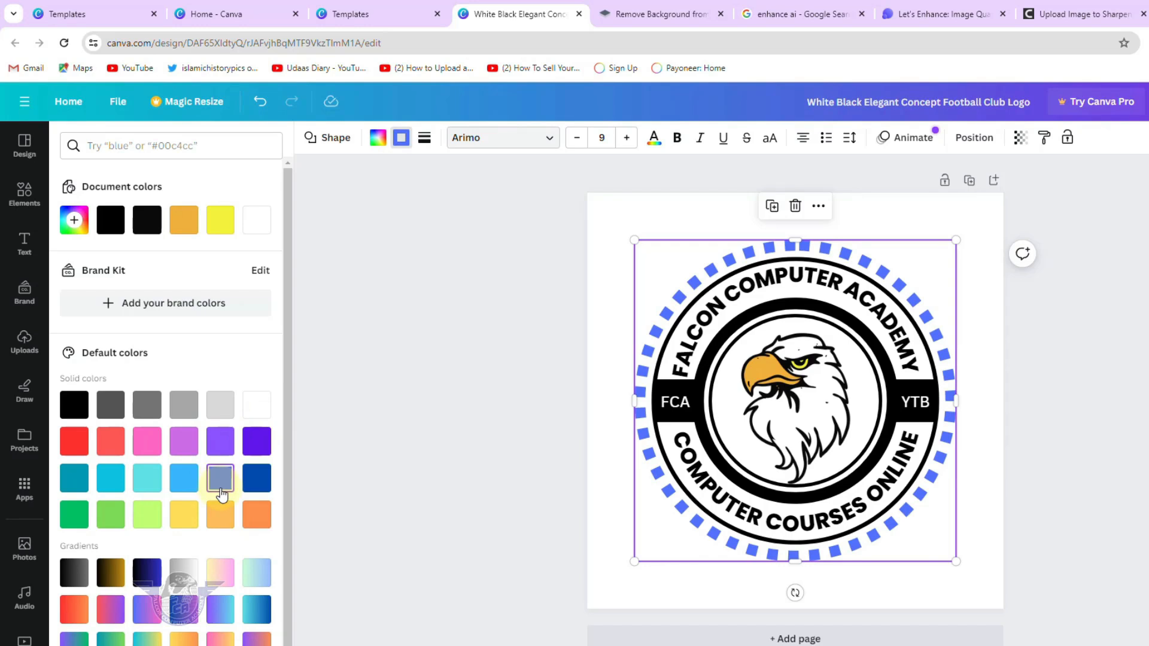
click(259, 483)
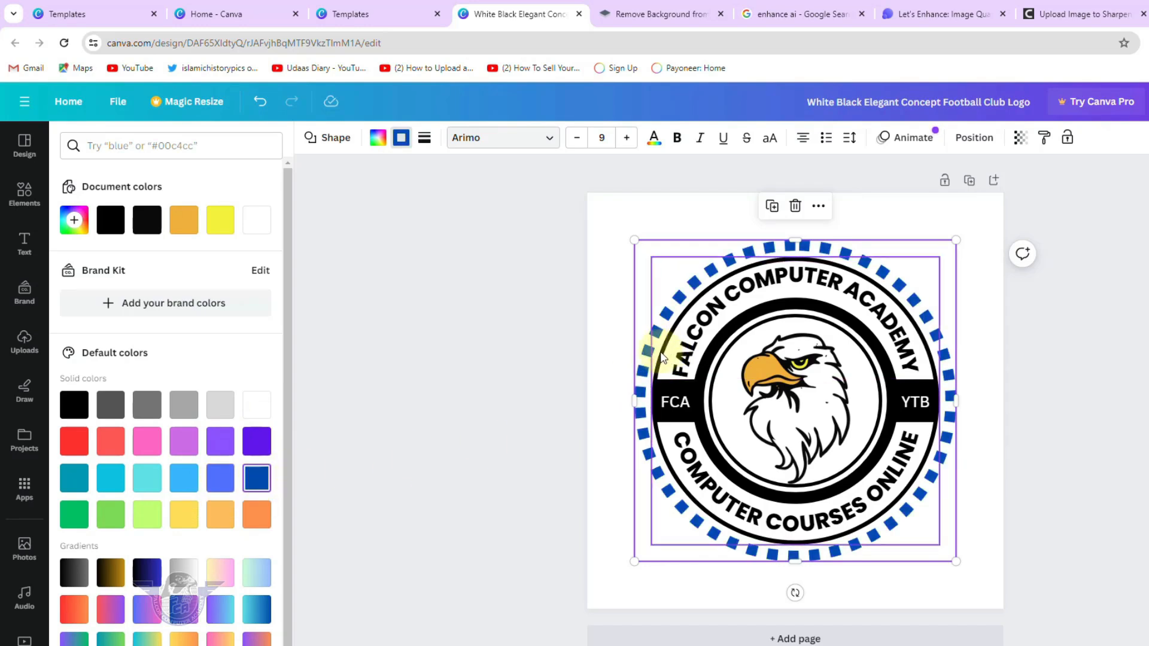
Recolor the thin solid ring just inside the dotted border light blue.
click(664, 355)
click(402, 141)
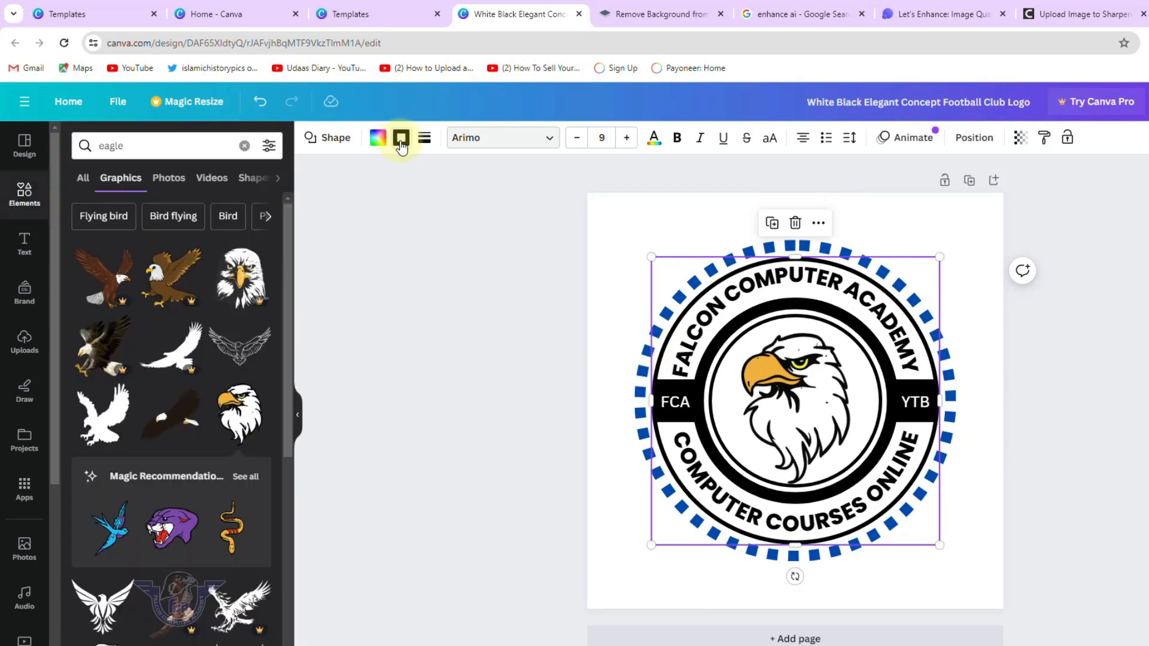
click(401, 145)
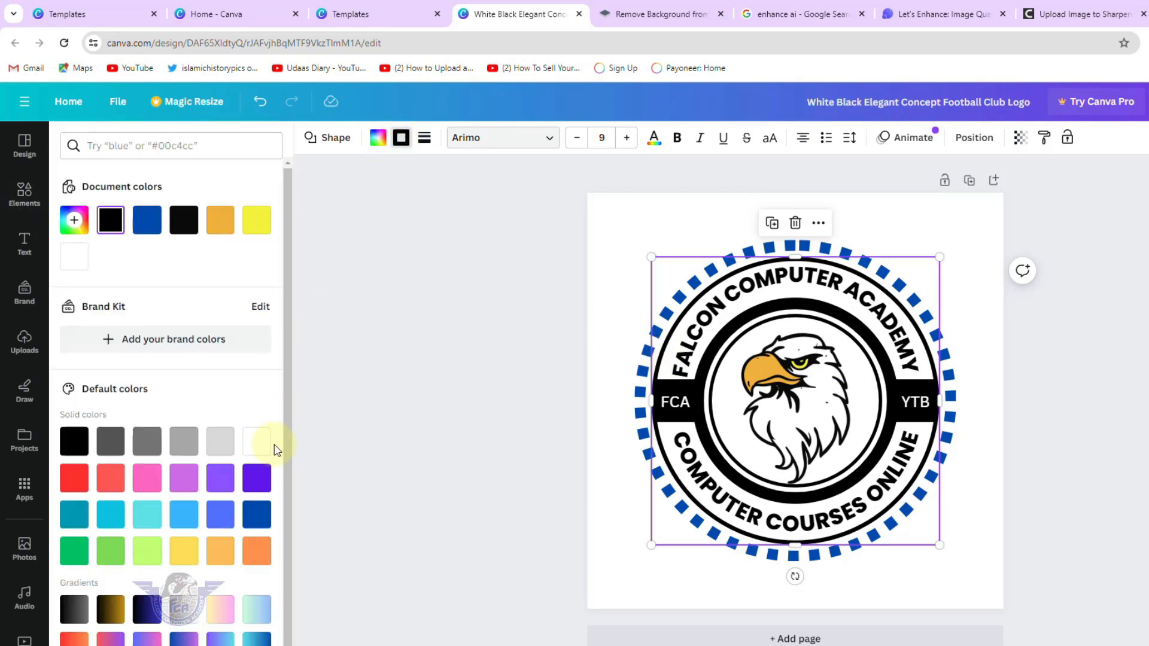
click(179, 516)
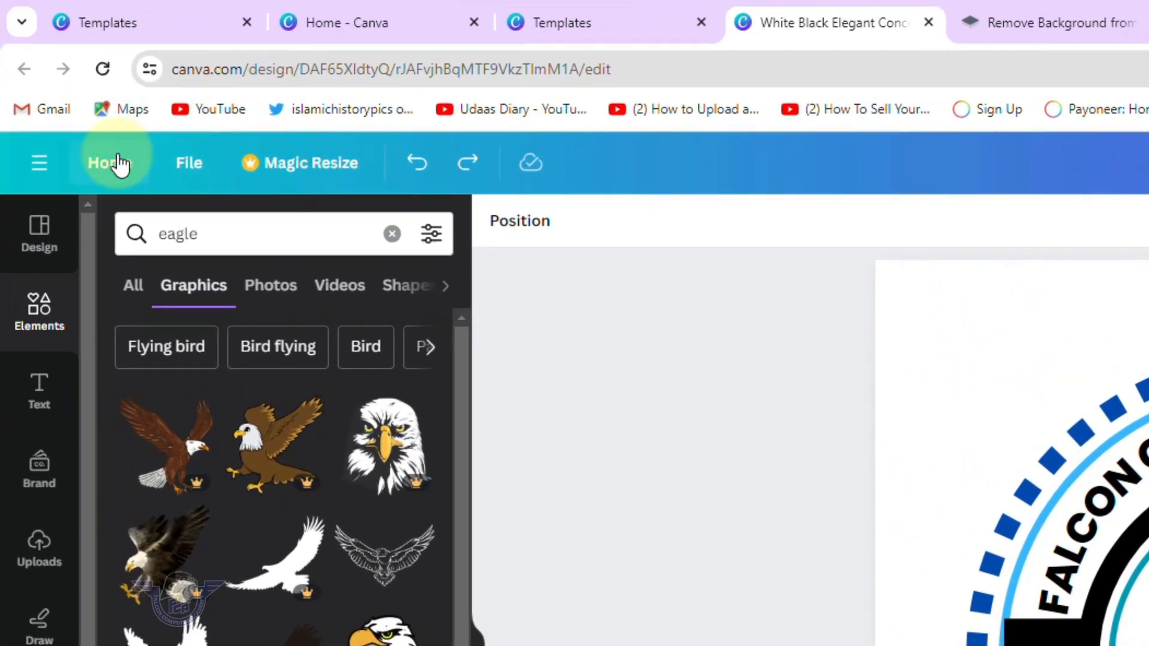
Return to the home page and enter a custom size of 500 × 500 px for a new design.
click(66, 95)
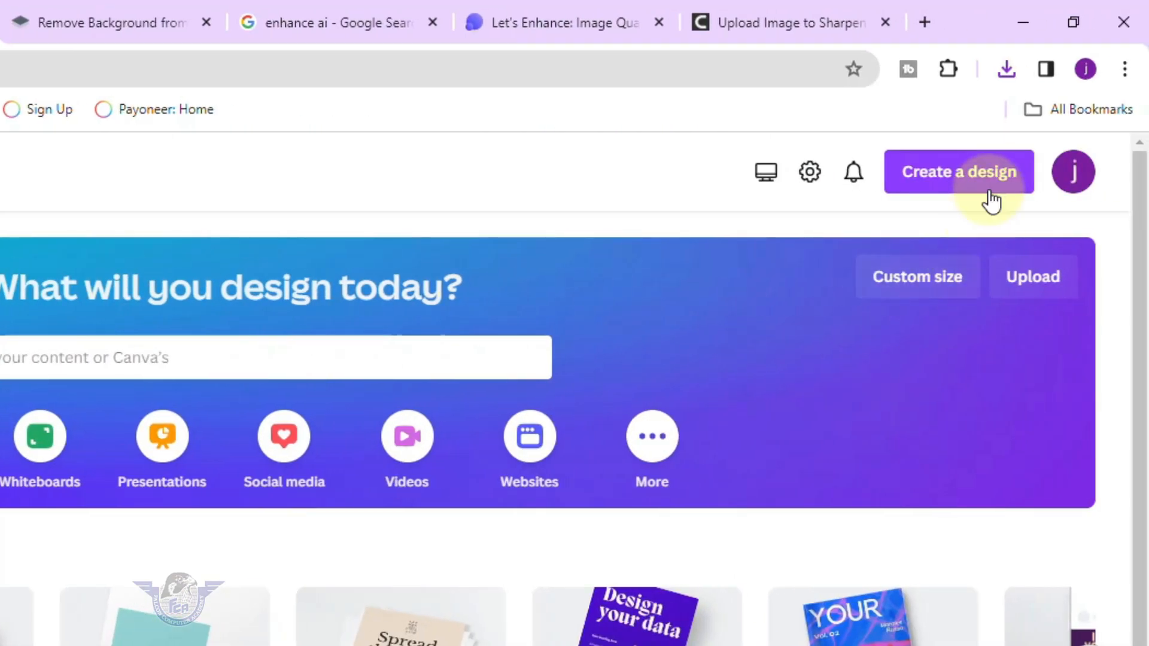
click(996, 180)
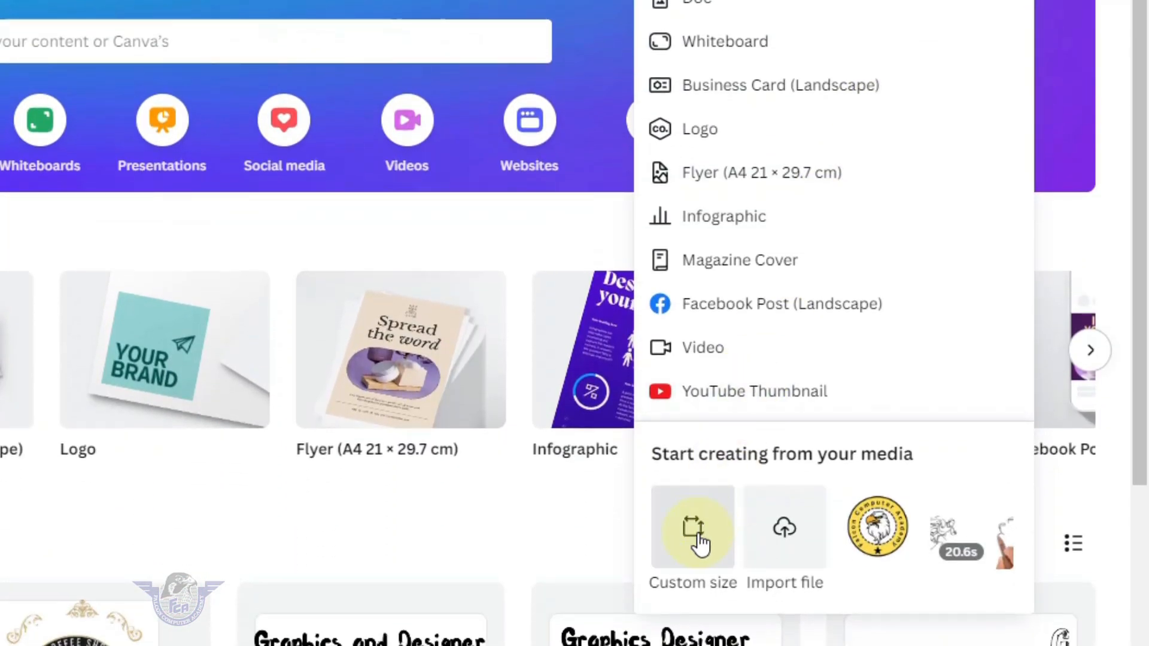
click(695, 539)
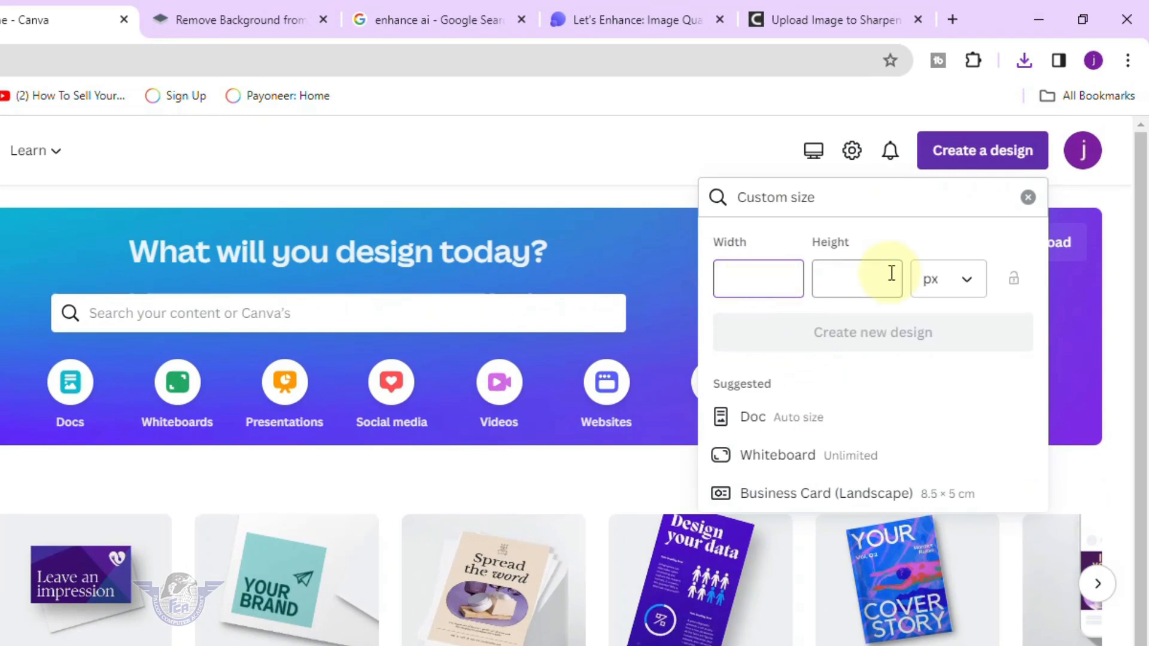
text(500)
key(Tab)
text(500)
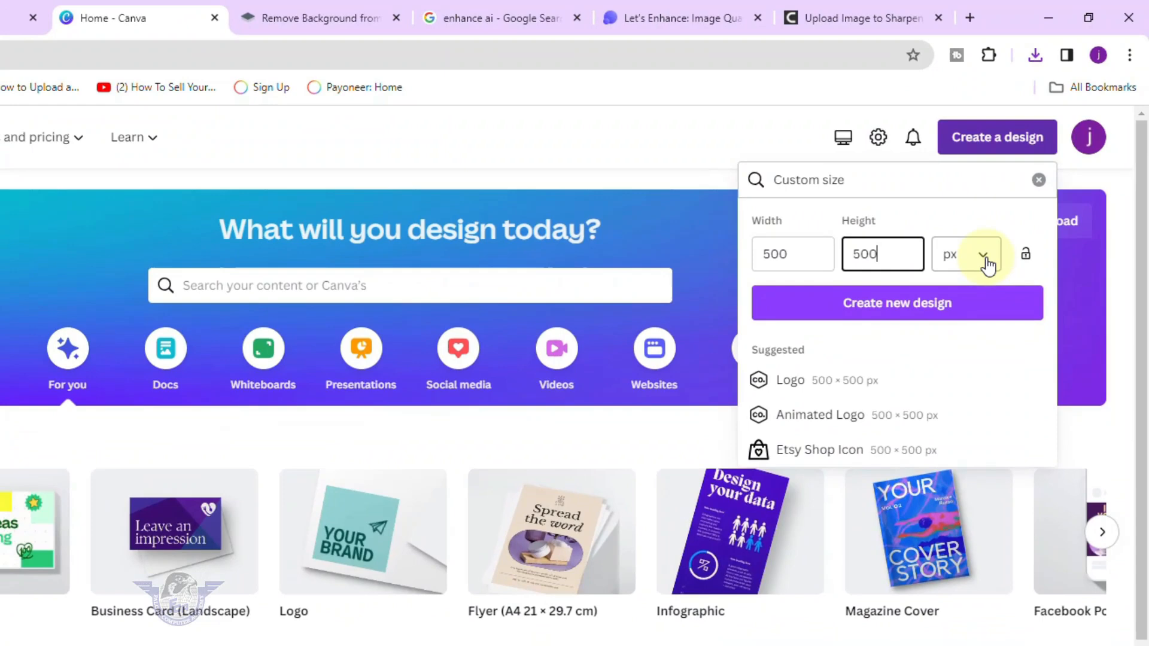
click(951, 276)
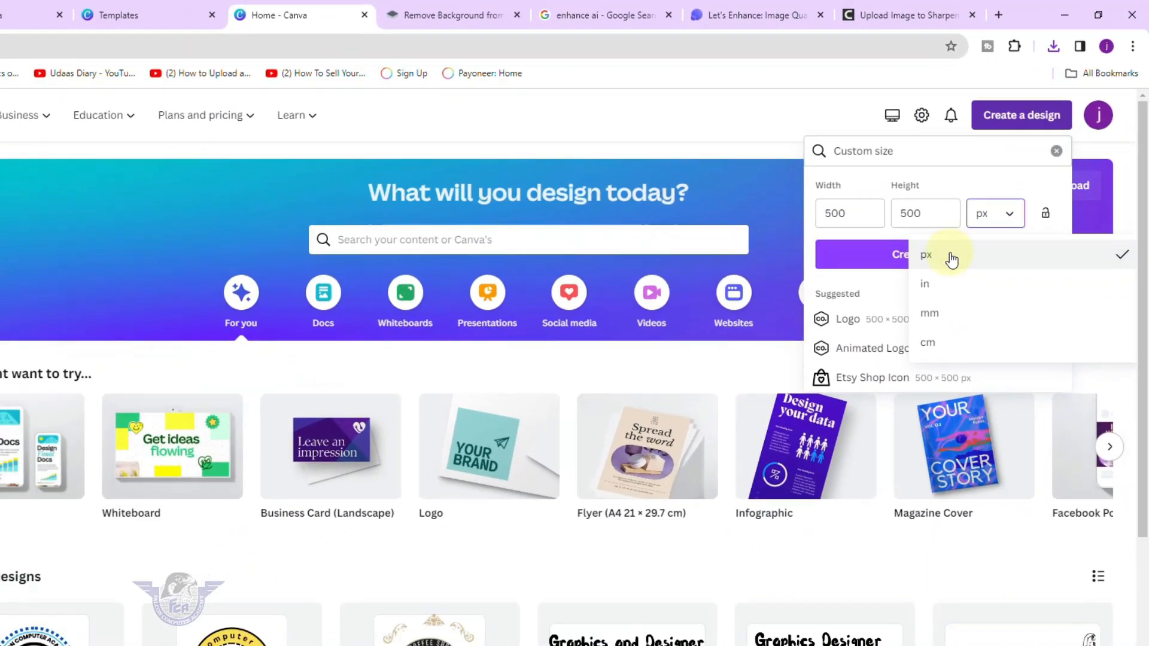
click(951, 258)
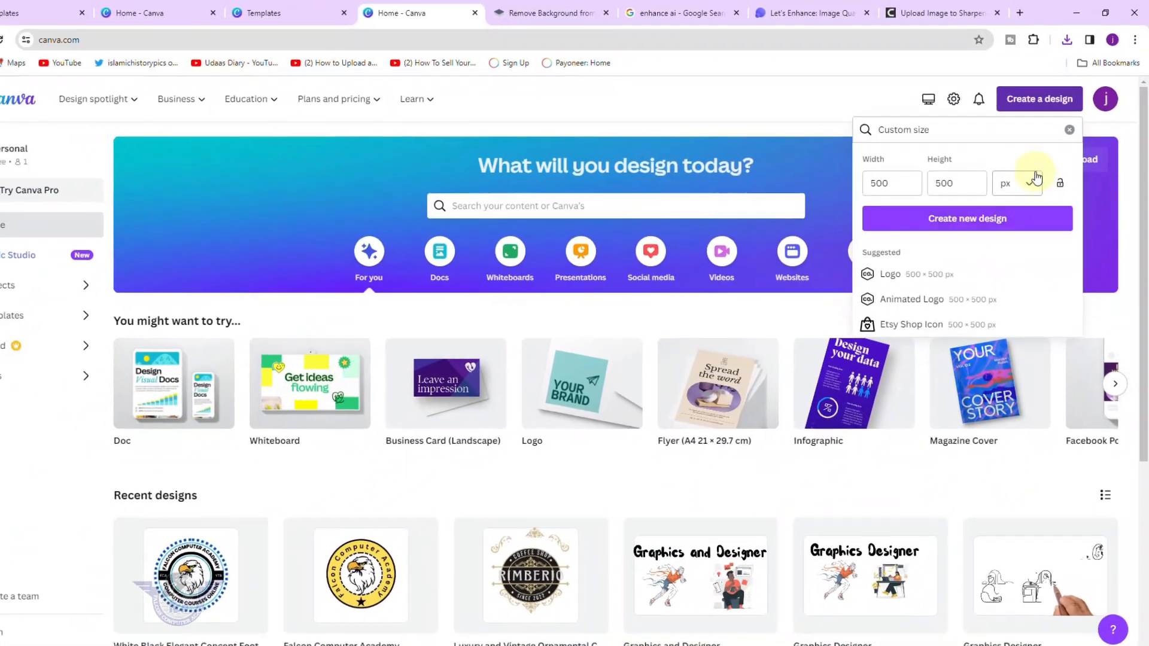
Create the blank 500 × 500 px design, search the elements for "circle" and add the solid circle shape.
click(1002, 209)
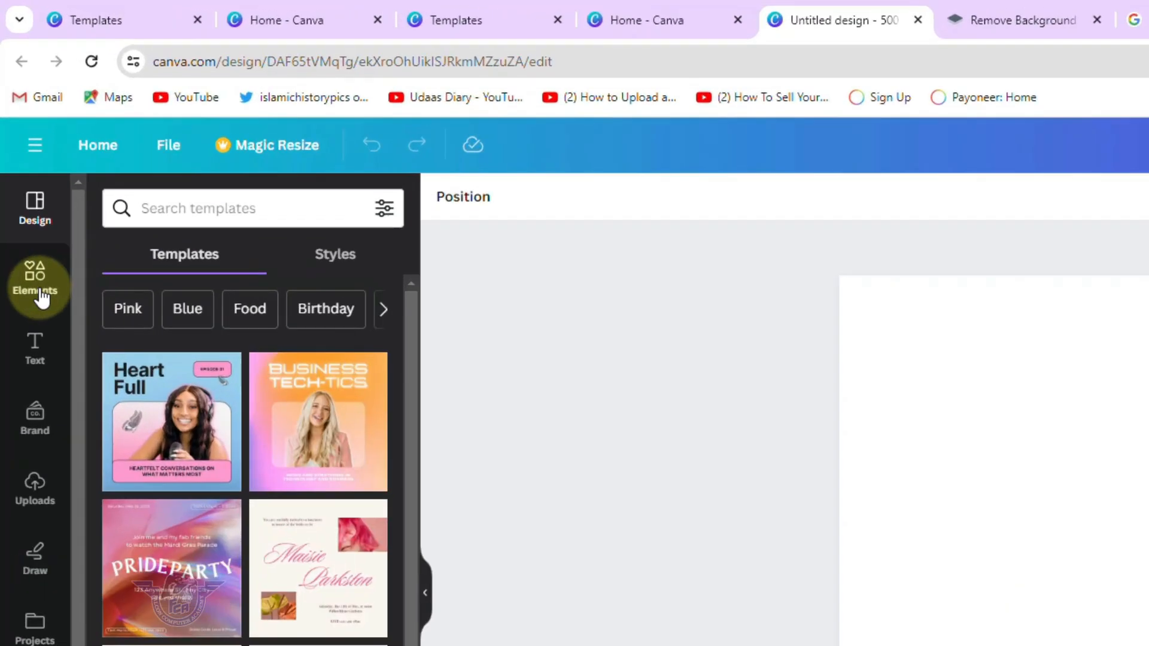
click(22, 171)
click(255, 245)
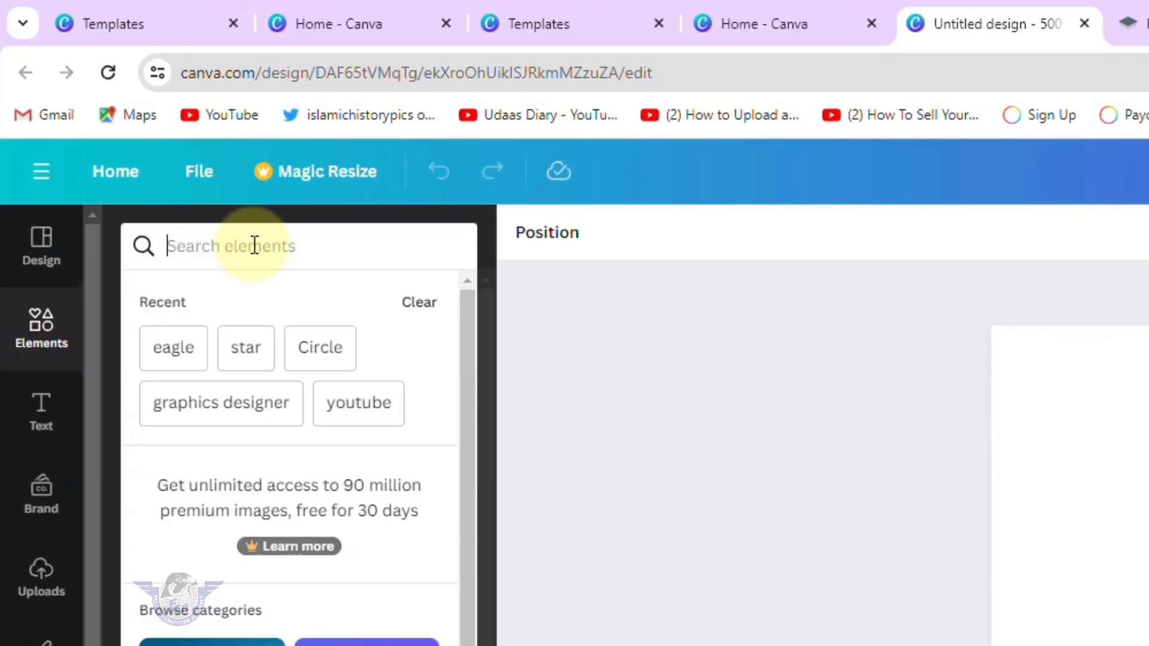
text(circle)
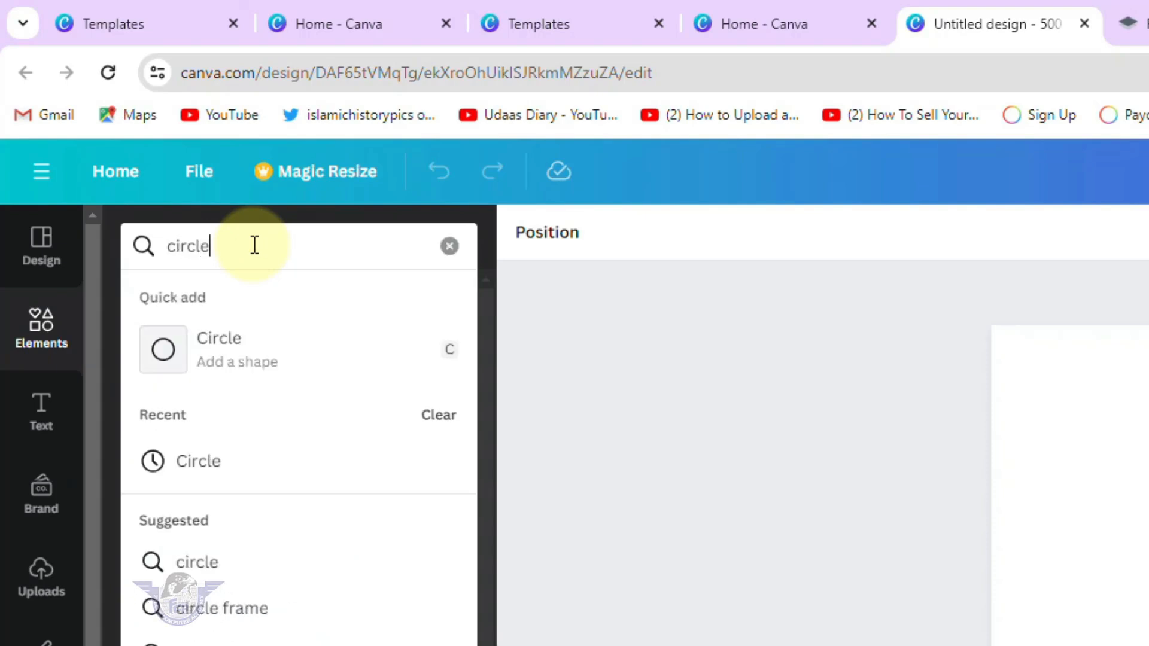
key(Return)
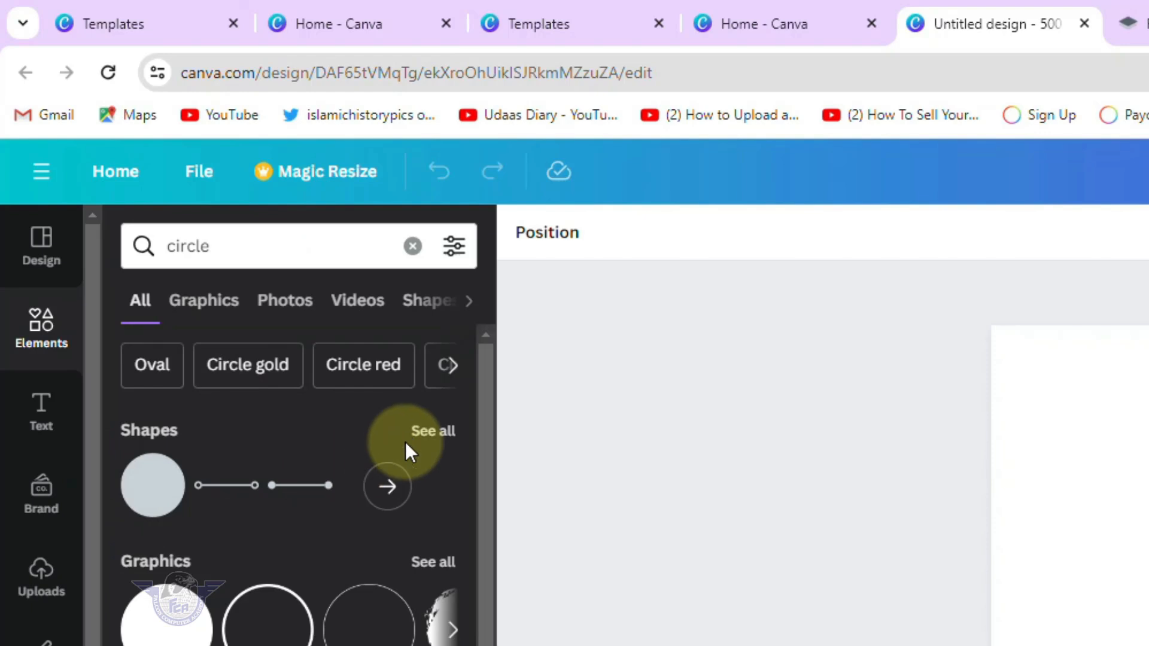
click(428, 440)
click(152, 539)
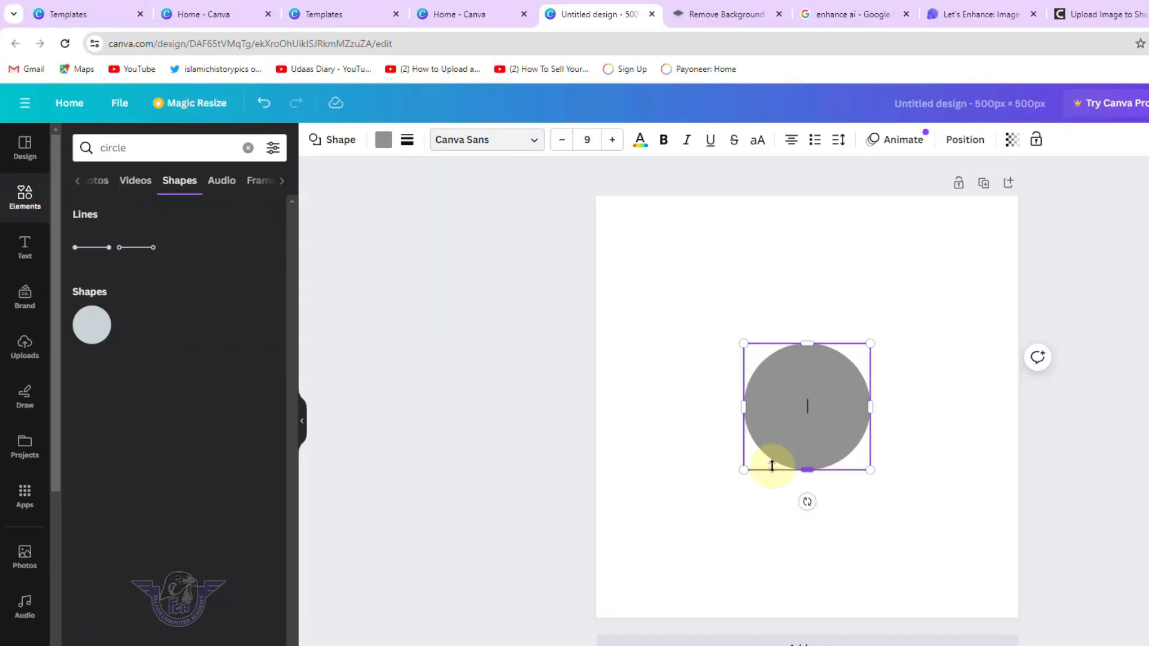
Enlarge the circle to about four-fifths of the page width and center it on the page.
drag(745, 471, 605, 609)
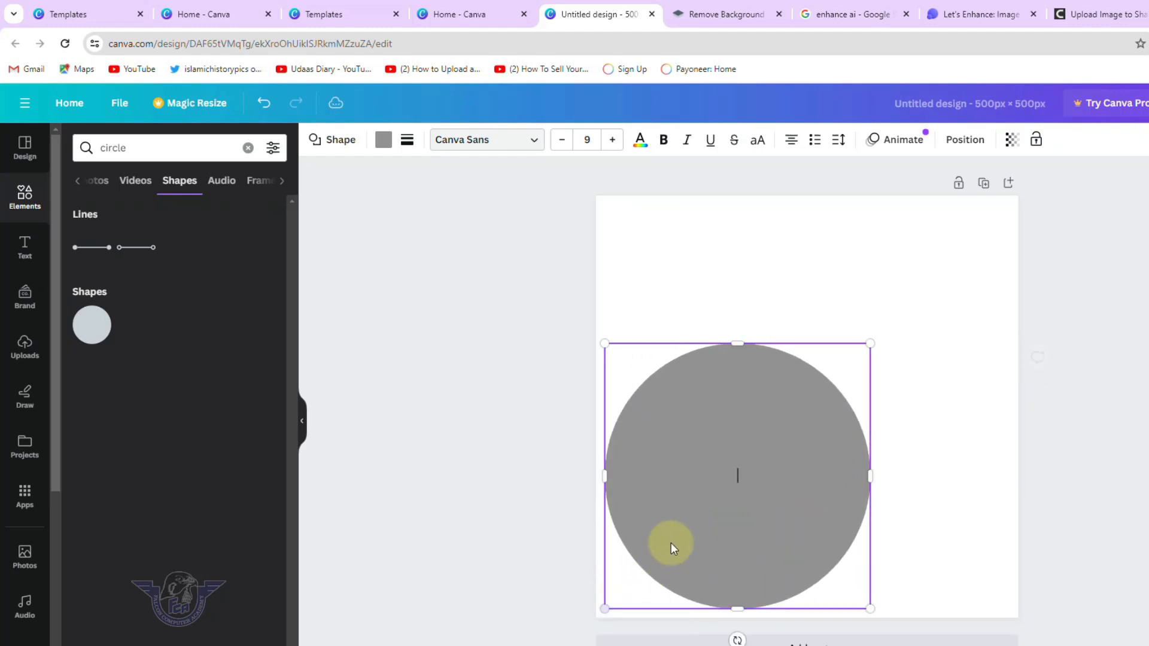
drag(669, 538, 732, 458)
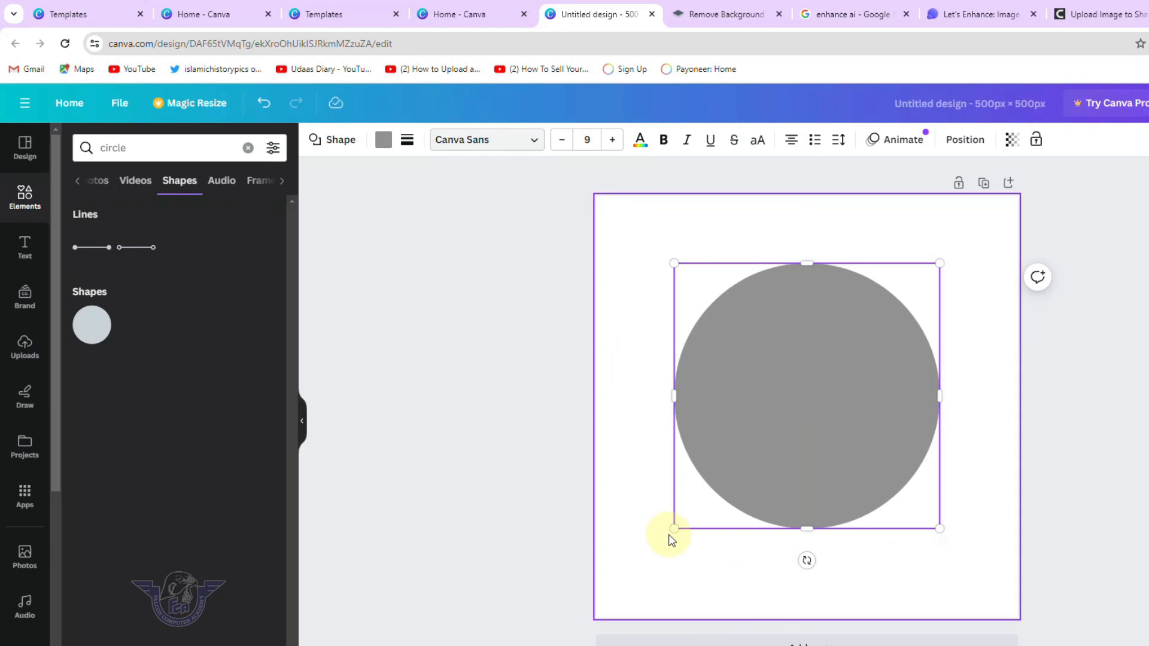
drag(672, 529, 599, 603)
drag(719, 530, 752, 495)
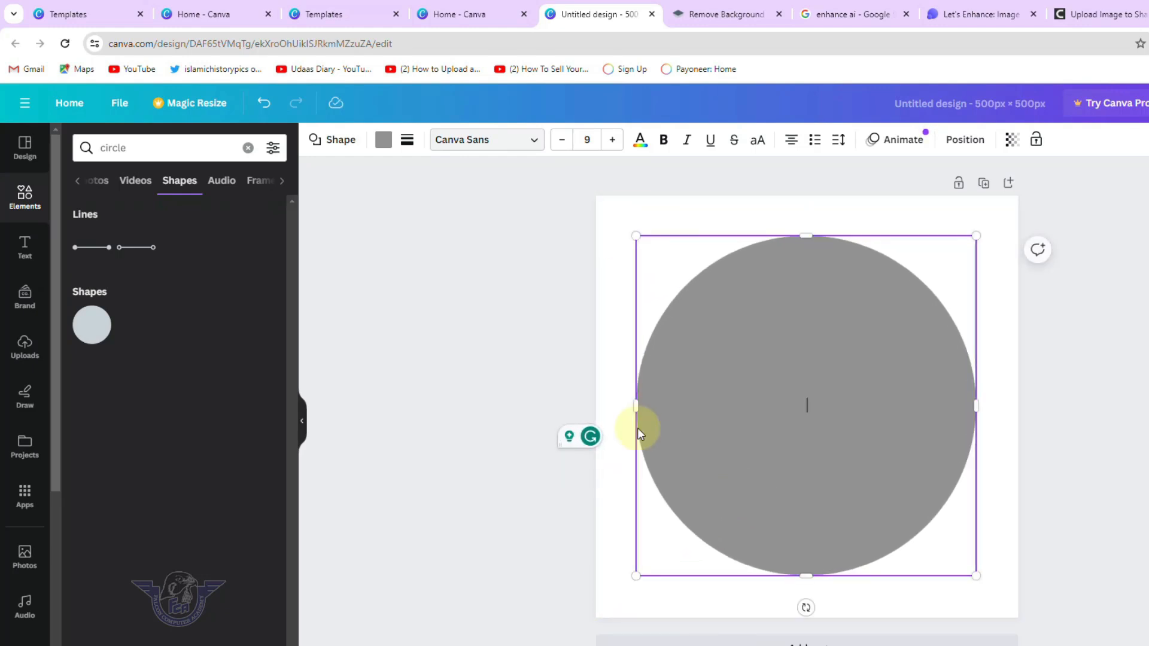
Fill the circle with yellow and give it a solid black border with a weight of 10.
click(384, 141)
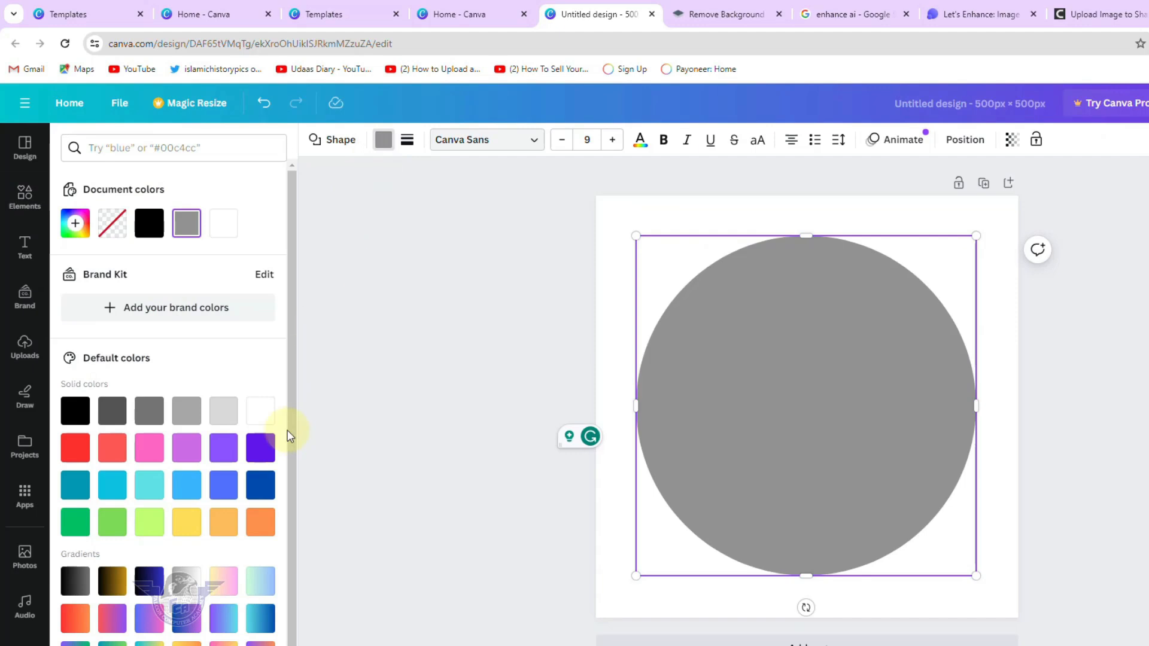
click(187, 528)
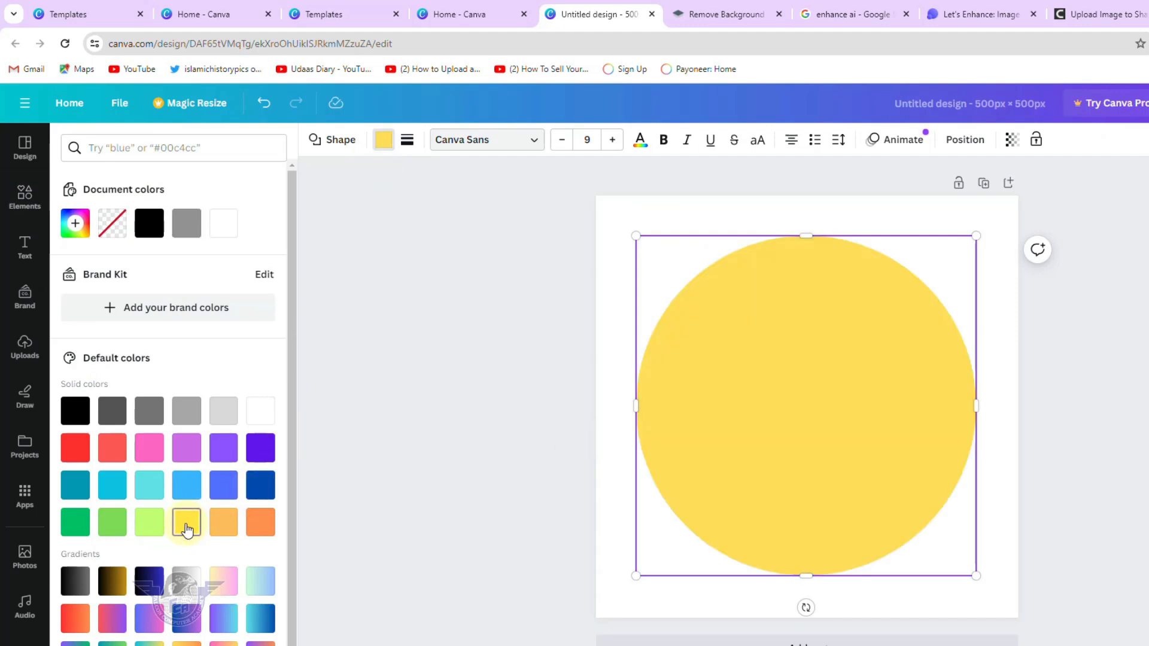
click(407, 142)
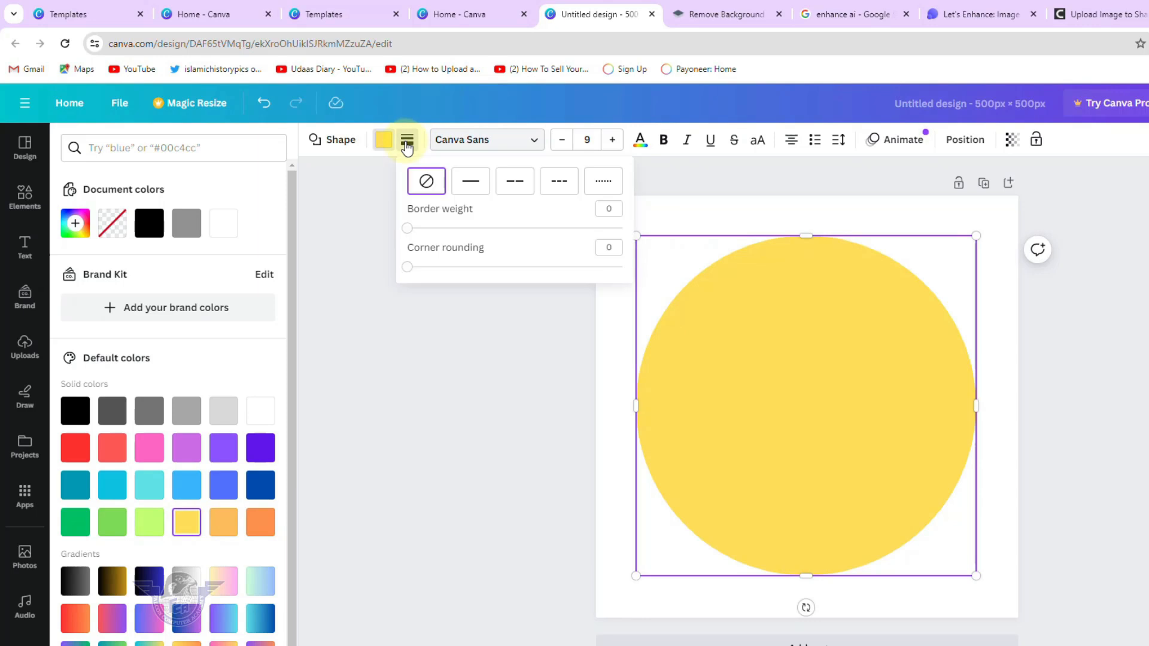
click(469, 181)
drag(411, 230, 426, 232)
Duplicate the yellow circle, shrink the copy to about 70% and center it inside the original.
click(694, 339)
key(ctrl+d)
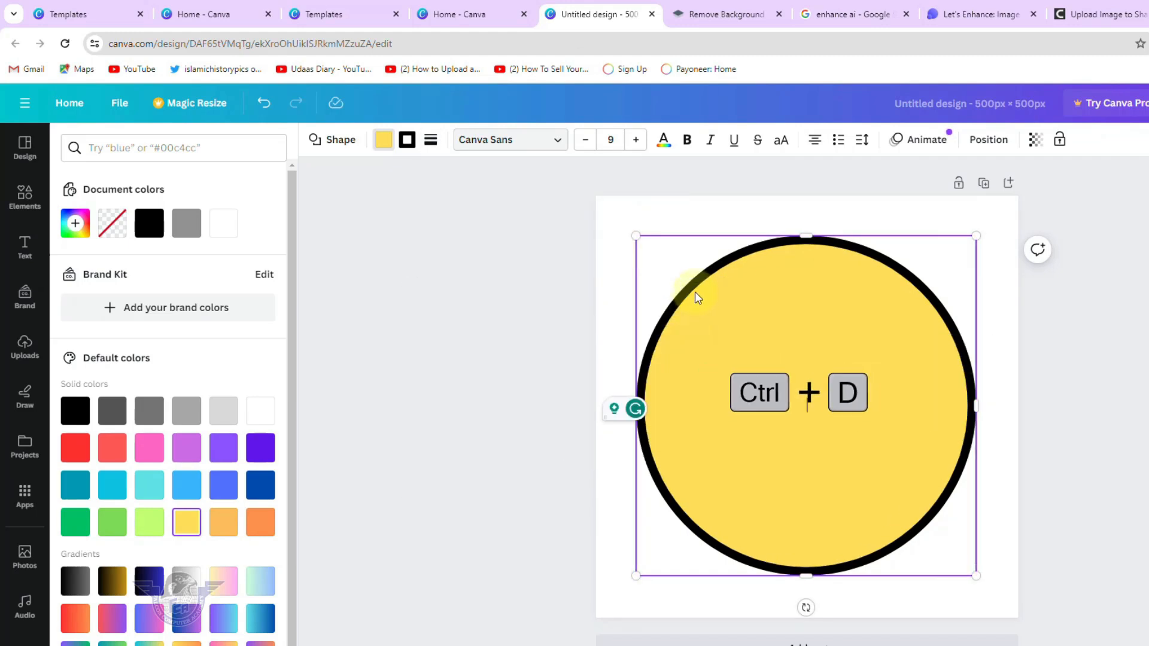
click(737, 216)
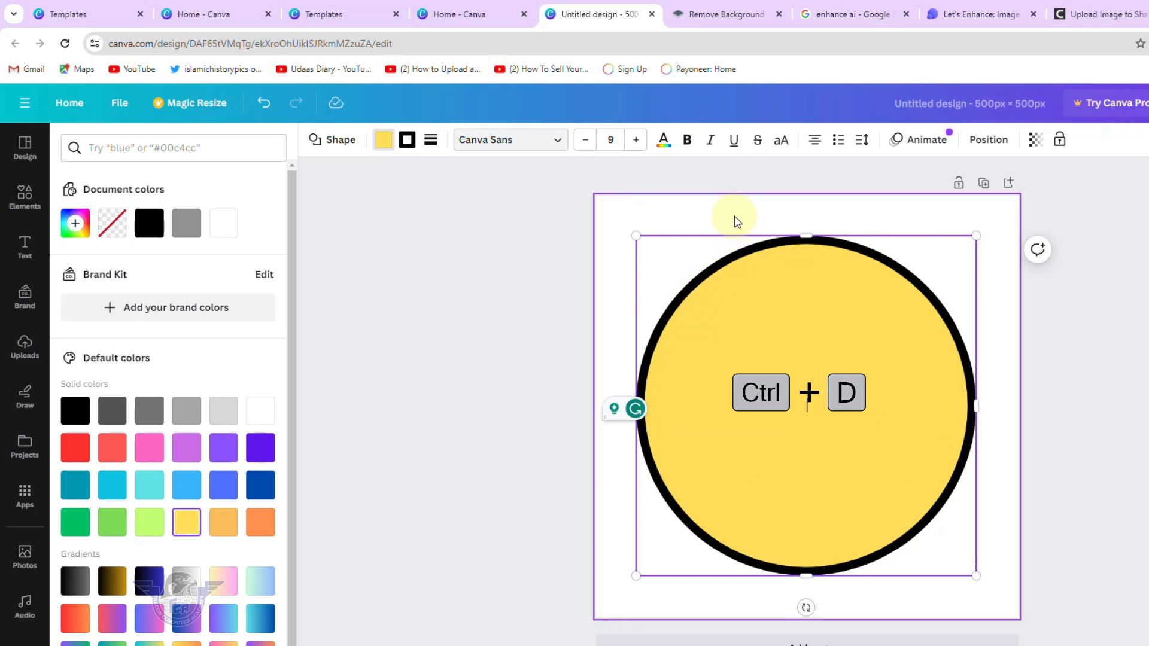
click(738, 257)
key(ctrl+d)
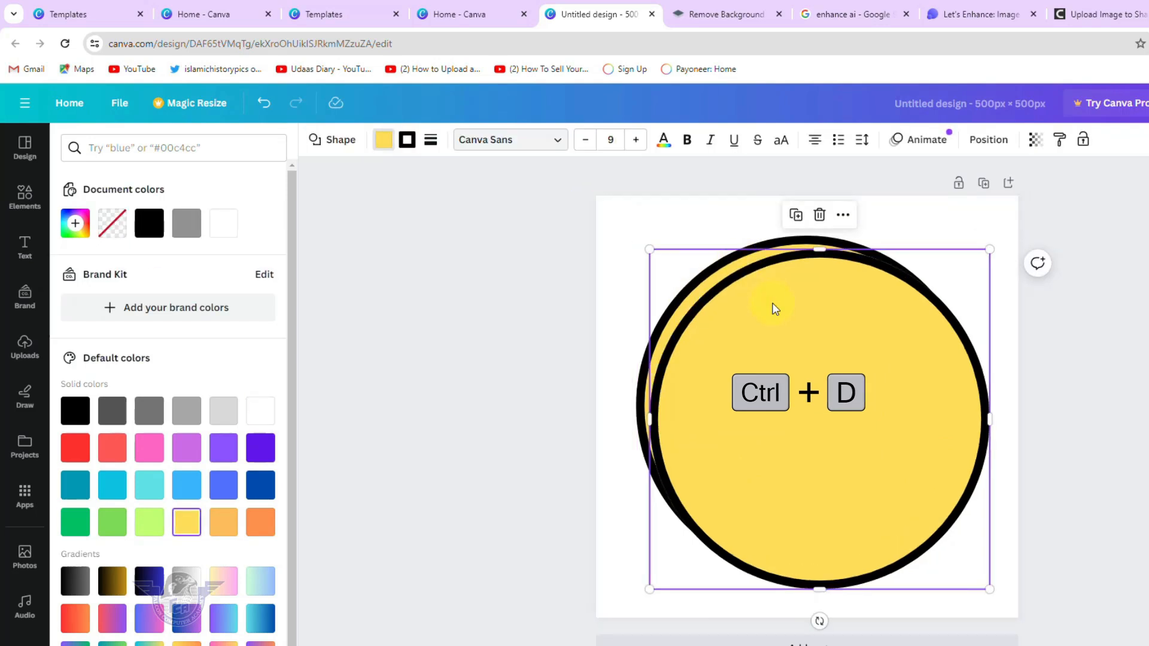
drag(988, 251, 893, 346)
drag(765, 469, 800, 413)
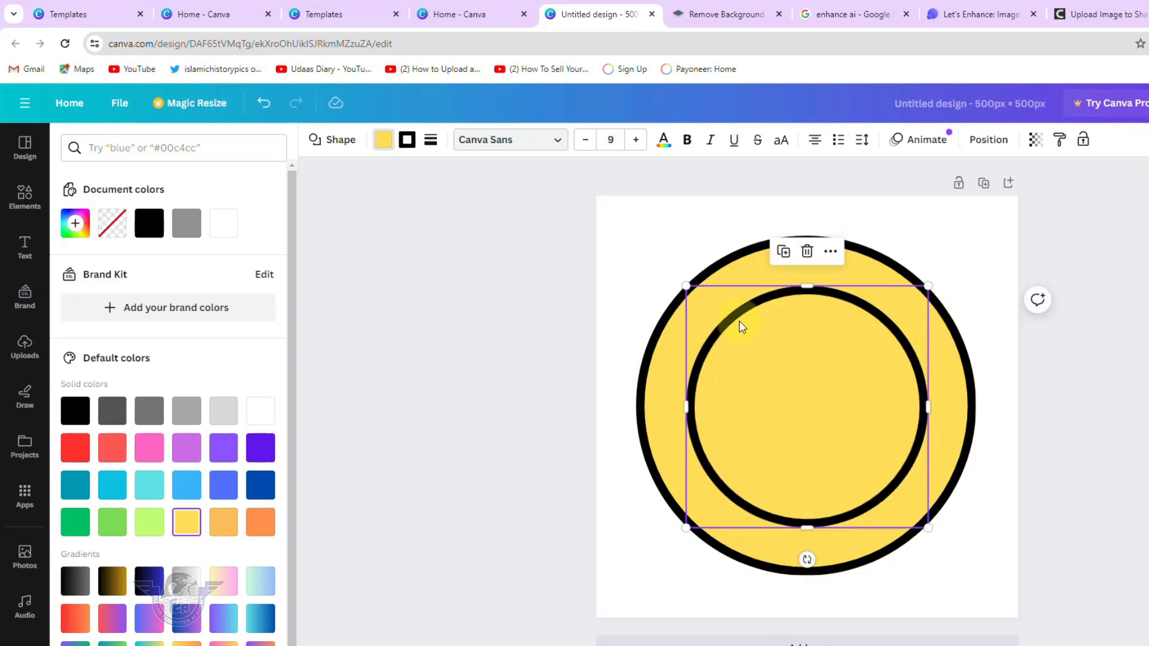
Give the inner circle a dashed border with a weight of 4 and a white fill.
click(431, 140)
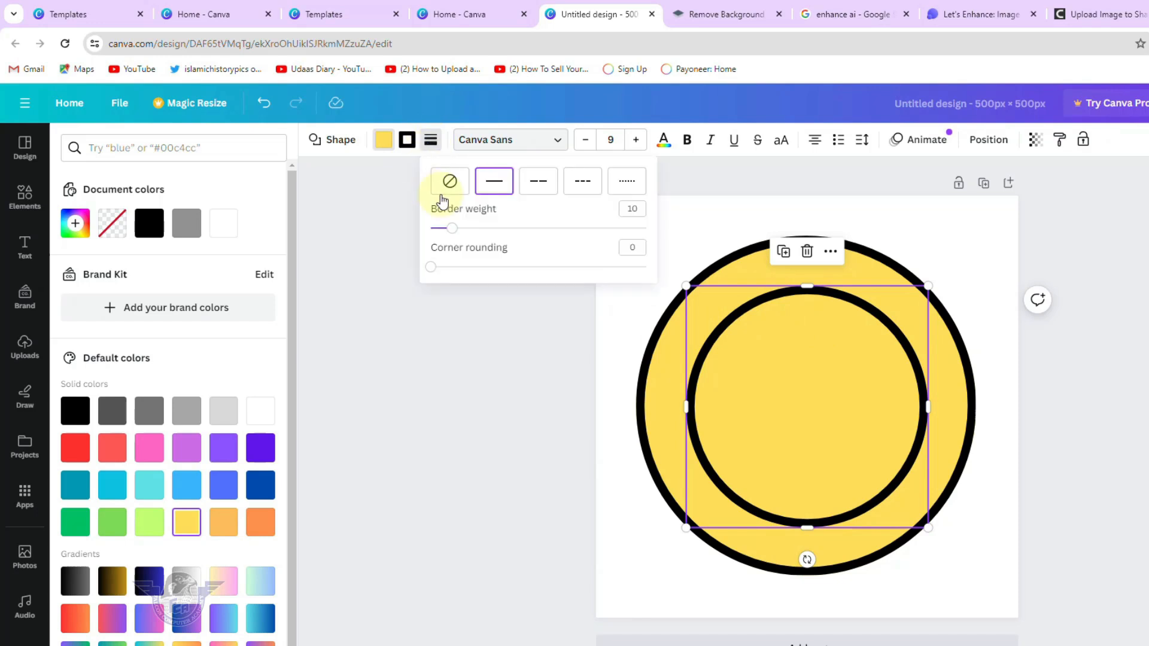
drag(460, 234, 441, 242)
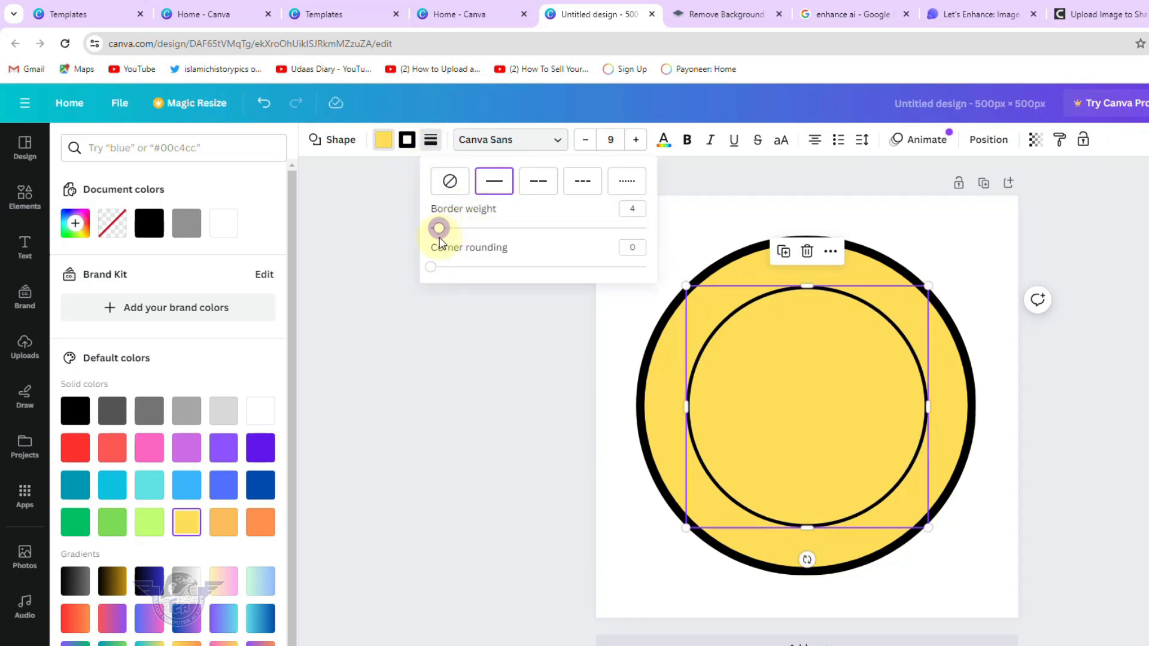
click(619, 191)
click(583, 186)
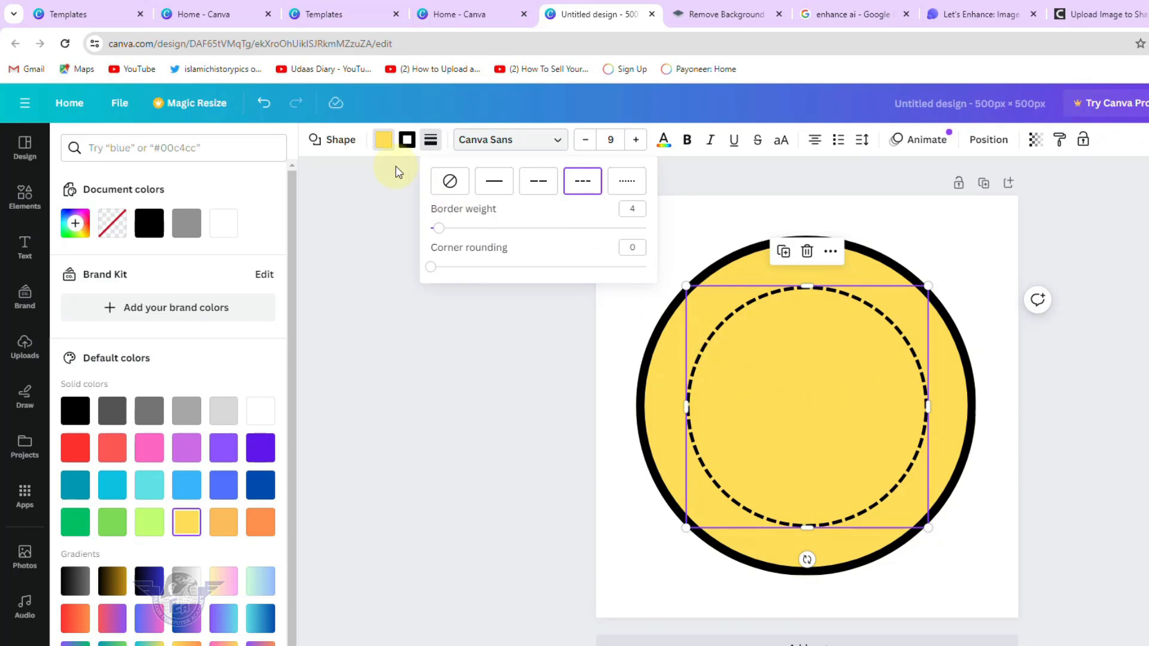
click(387, 144)
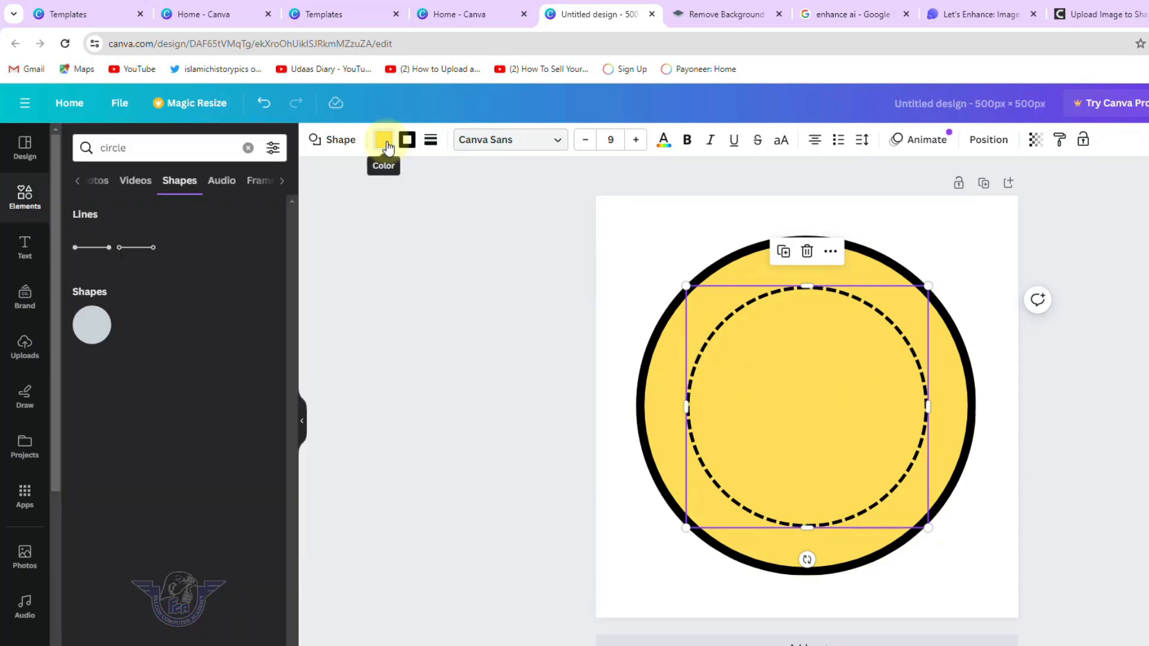
click(386, 143)
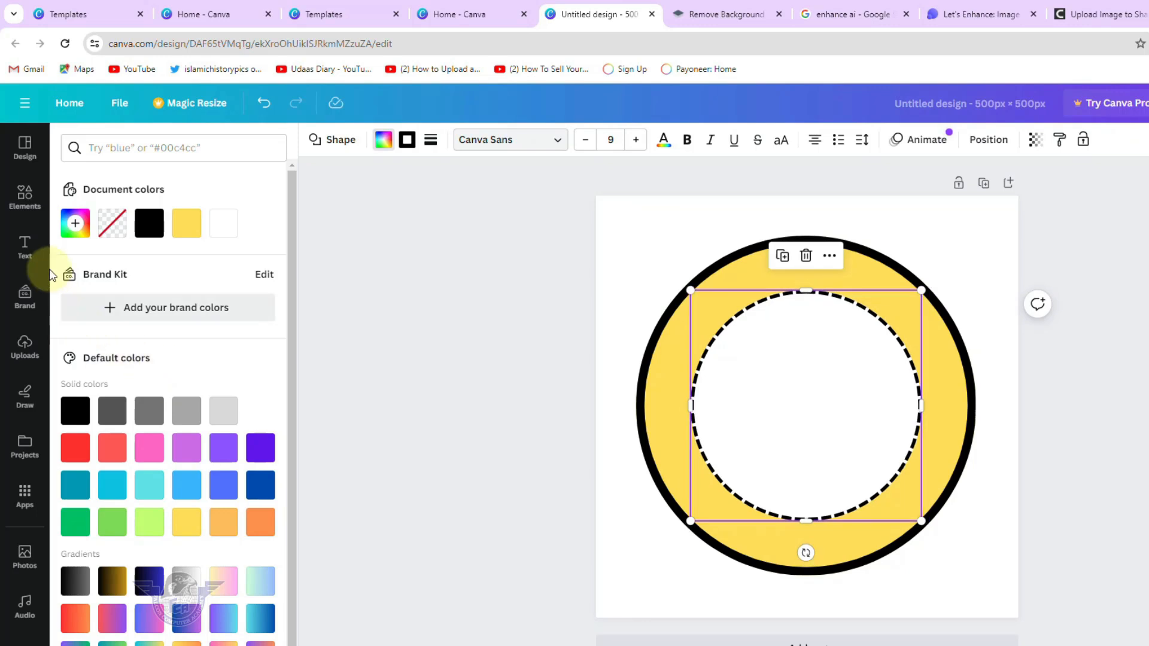
Add a heading reading "Falcon Computer Academy" to the design.
click(24, 248)
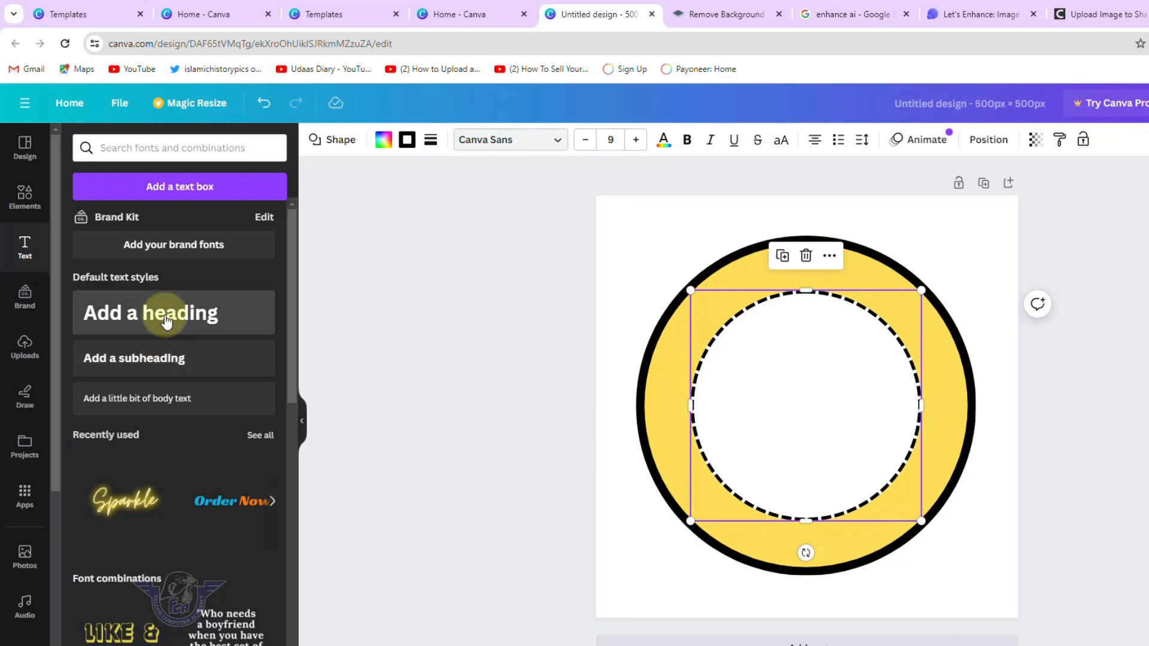
click(159, 313)
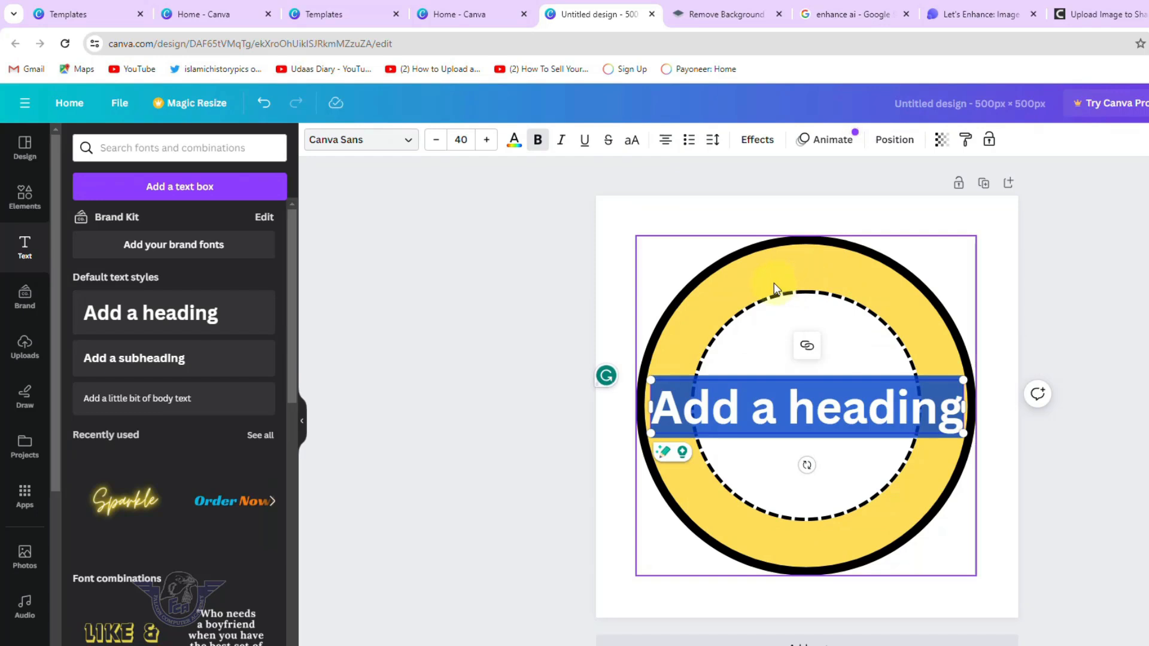
text(Falcon C)
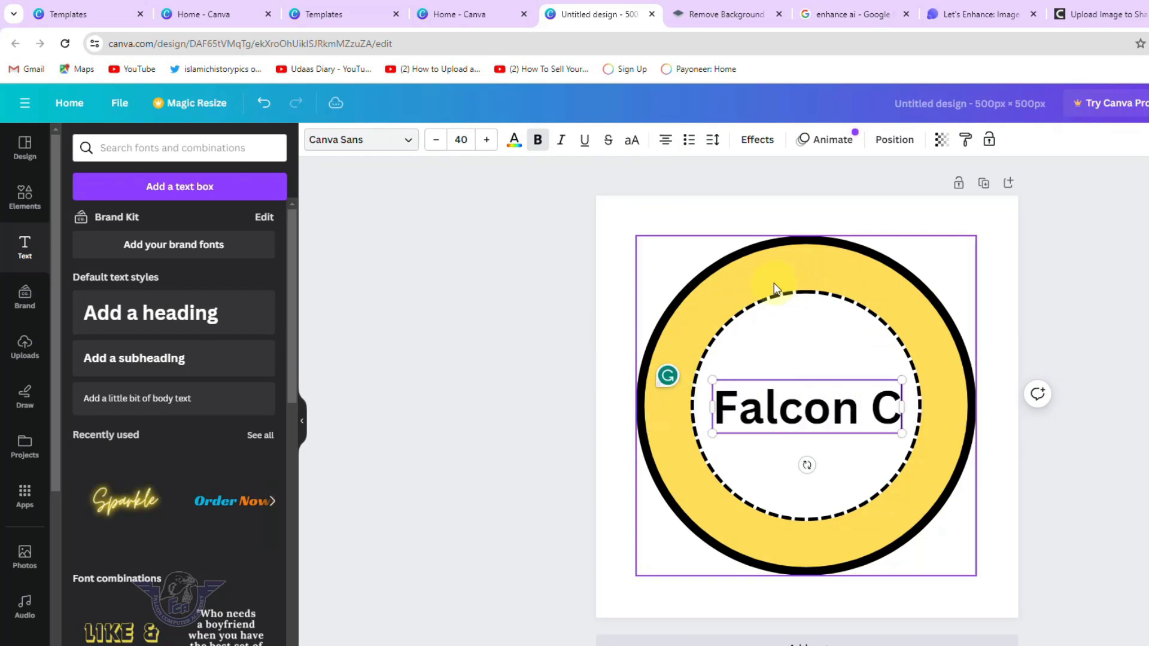
text(omputer Academy)
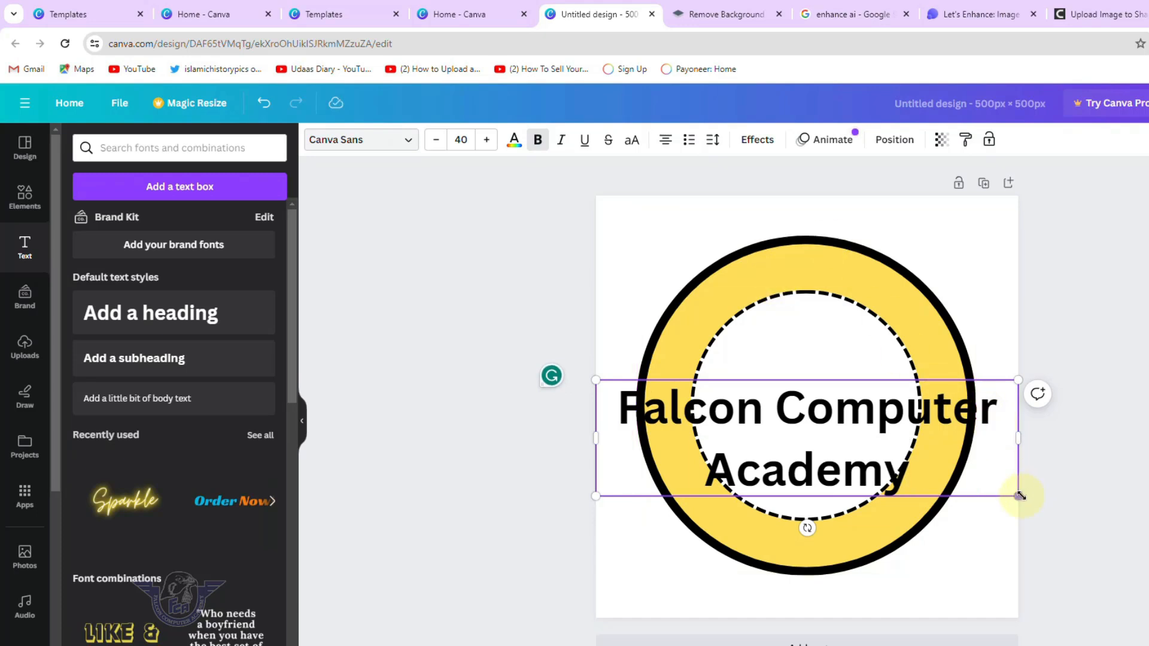
Shrink the heading to size 25.9, widen its box to fit one line and move it over the inner circle's upper part.
drag(1019, 496, 870, 455)
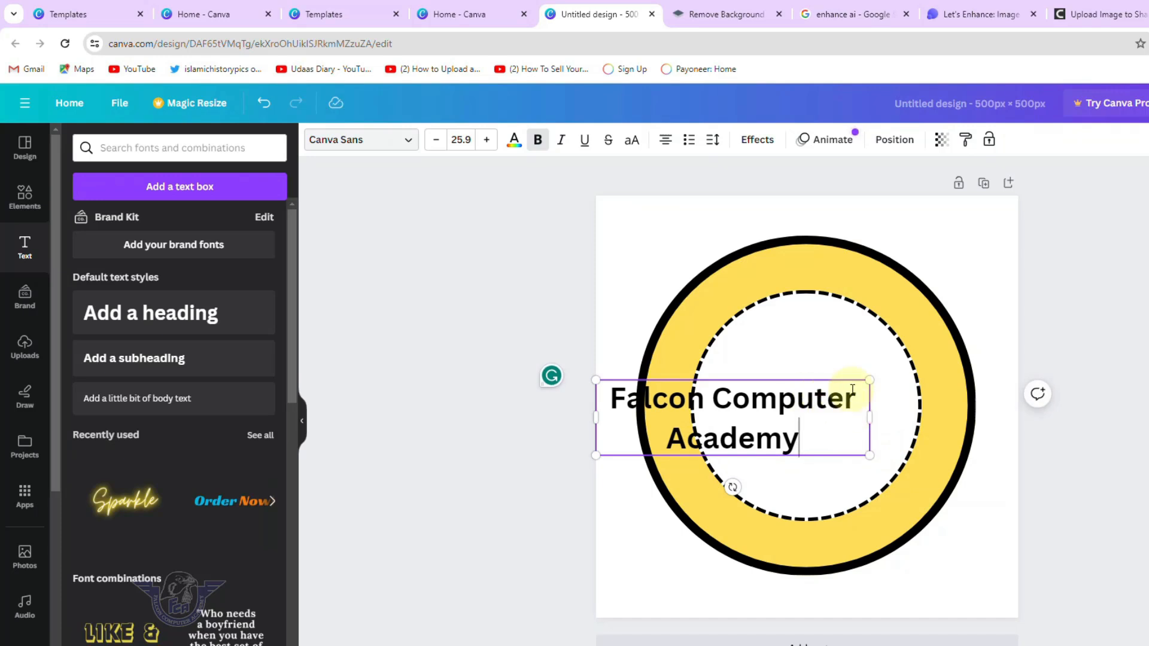
click(1131, 450)
drag(791, 407, 850, 324)
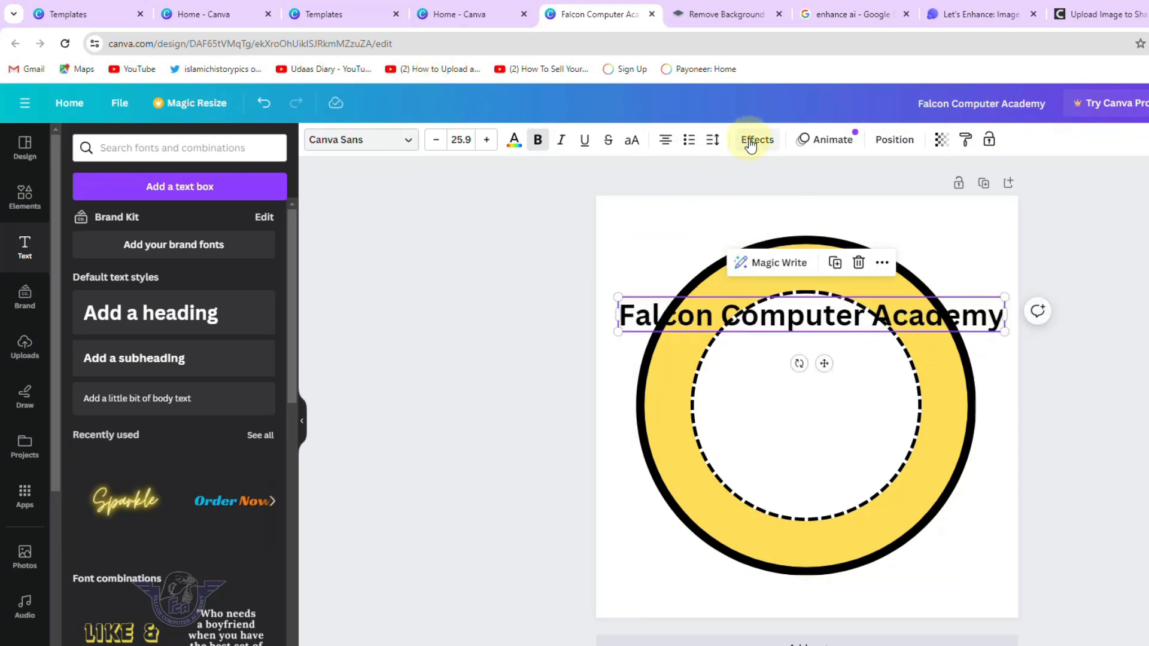
Curve the heading text, fit it into the upper half of the yellow ring and enlarge it to size 28.6.
click(751, 141)
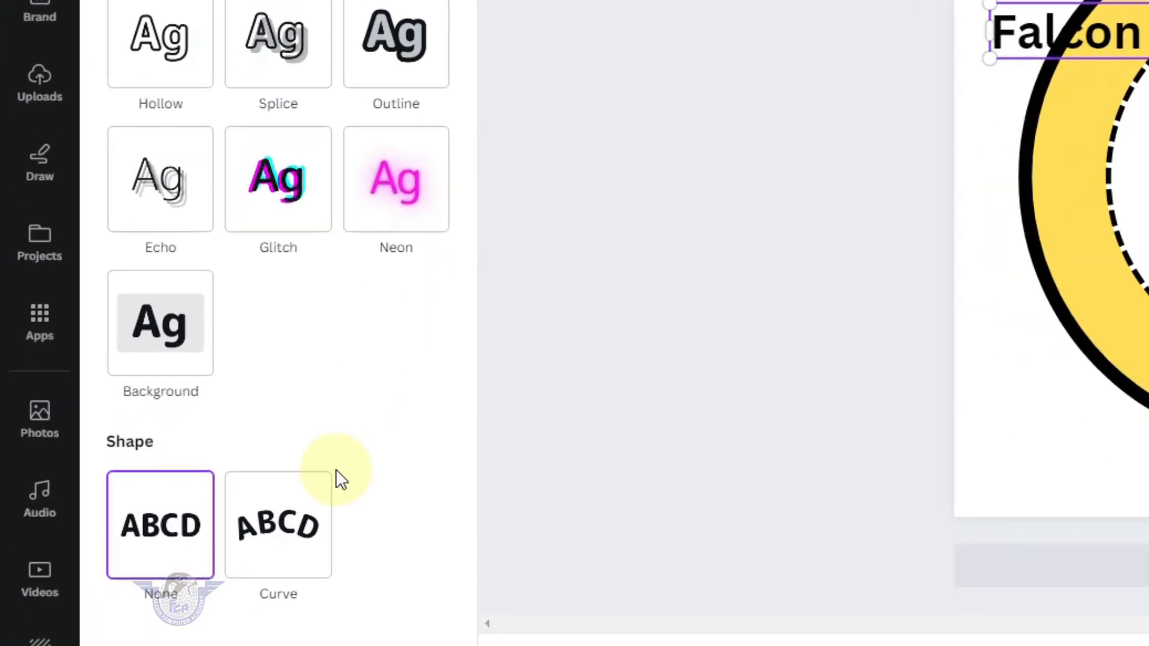
click(293, 533)
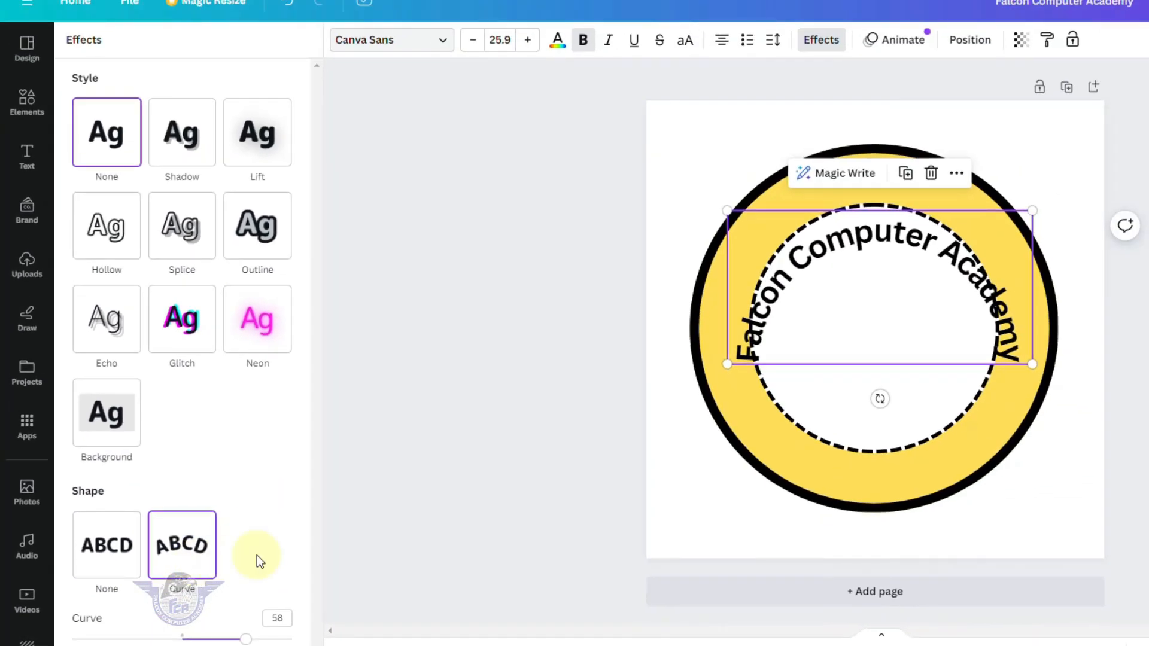
drag(862, 240, 850, 177)
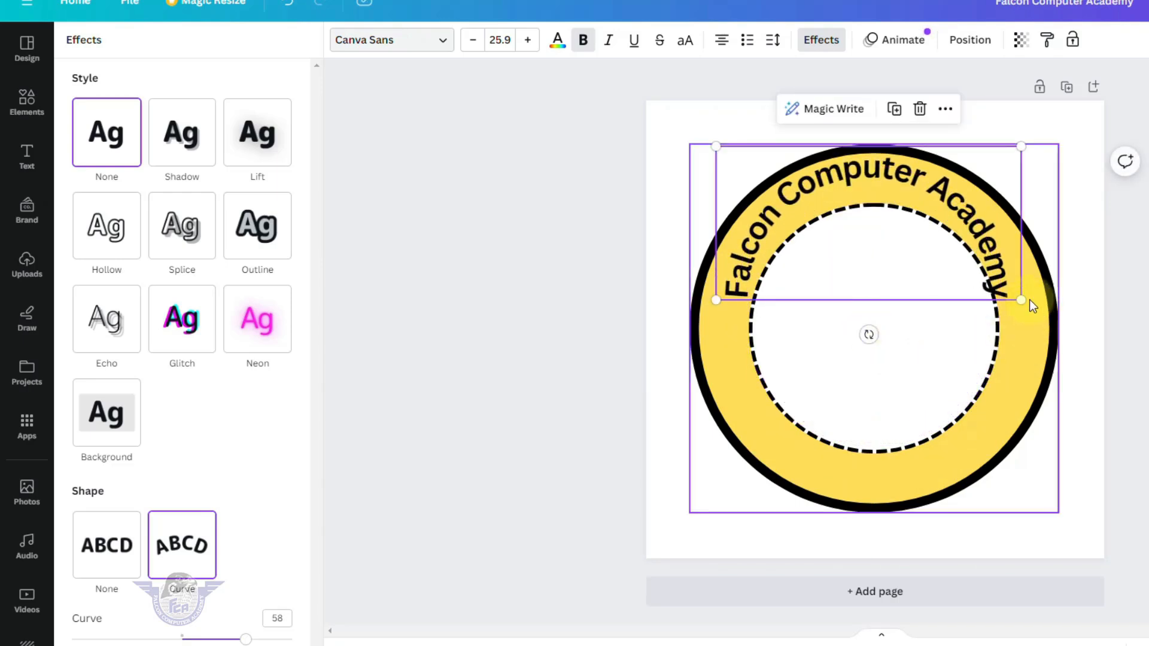
drag(1021, 300, 1054, 317)
mouse_move(892, 174)
mouse_down()
mouse_move(872, 170)
mouse_move(884, 180)
mouse_up()
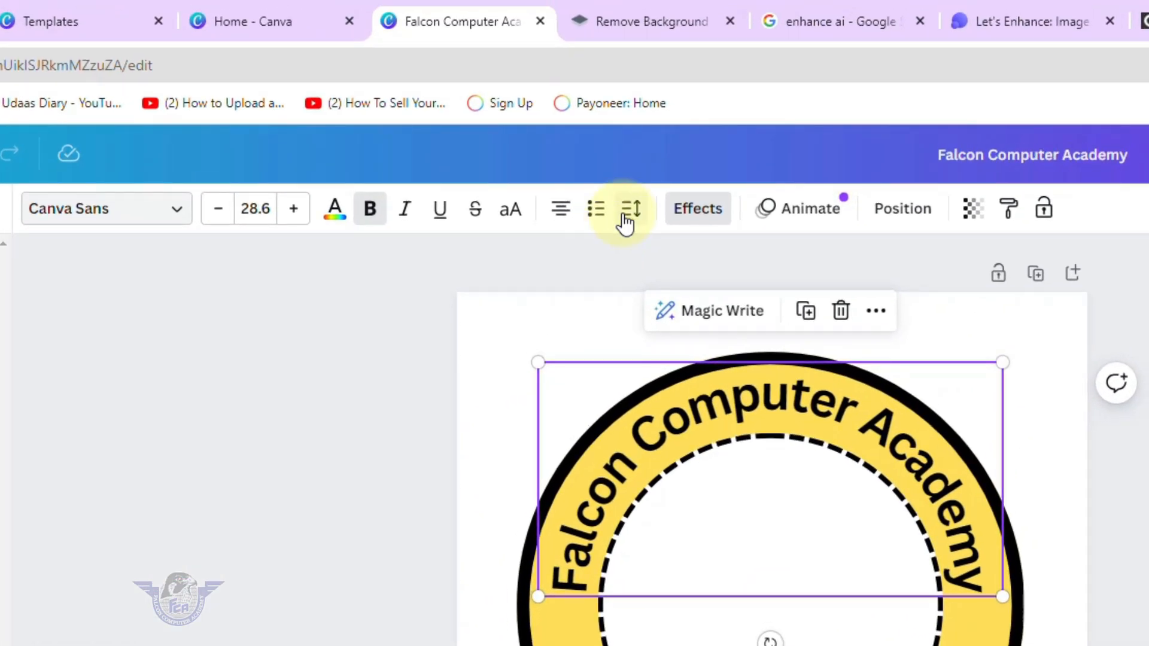
Set the curved text's letter spacing to 149 and enlarge the text to size 29.5.
click(630, 219)
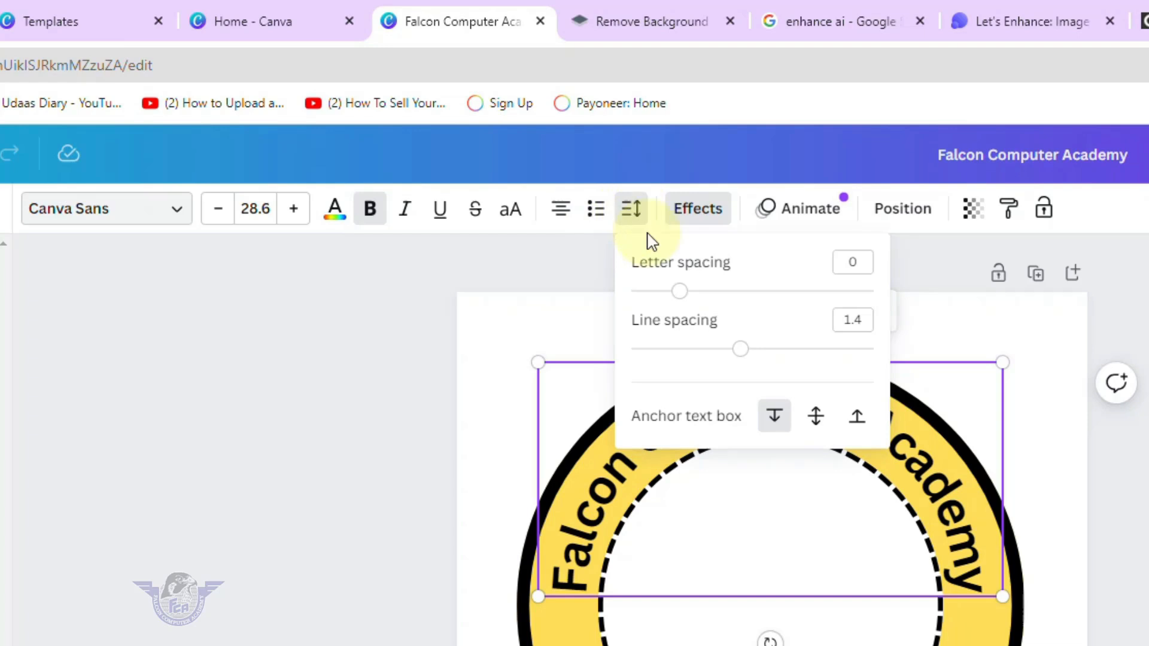
drag(680, 292, 713, 298)
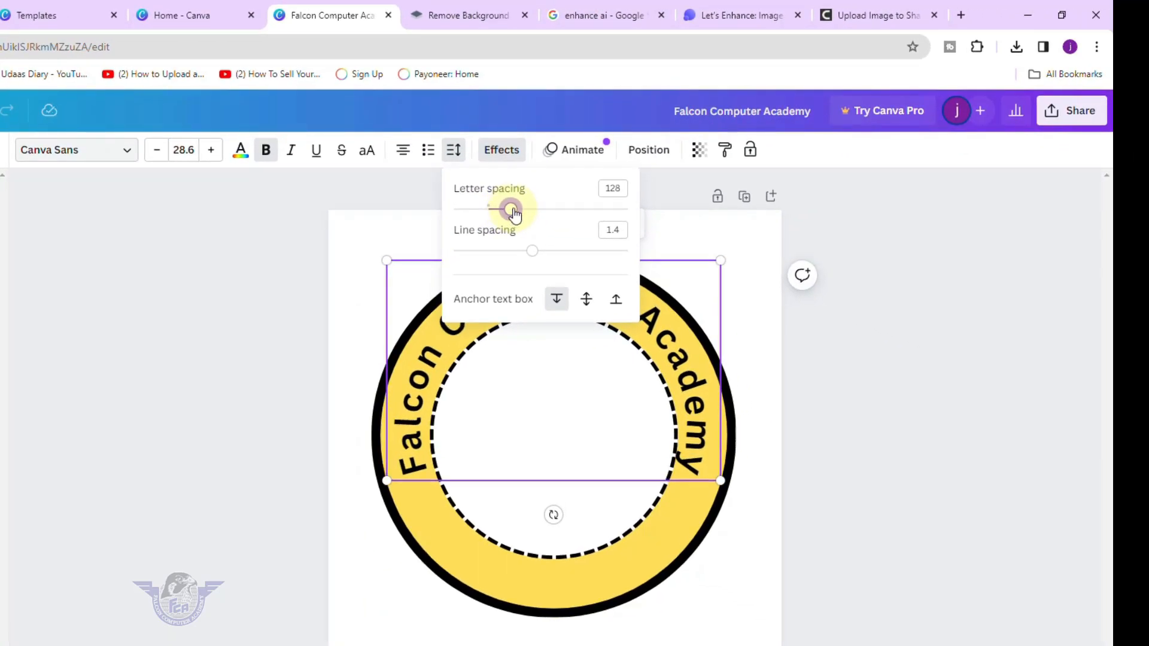
drag(513, 213, 517, 215)
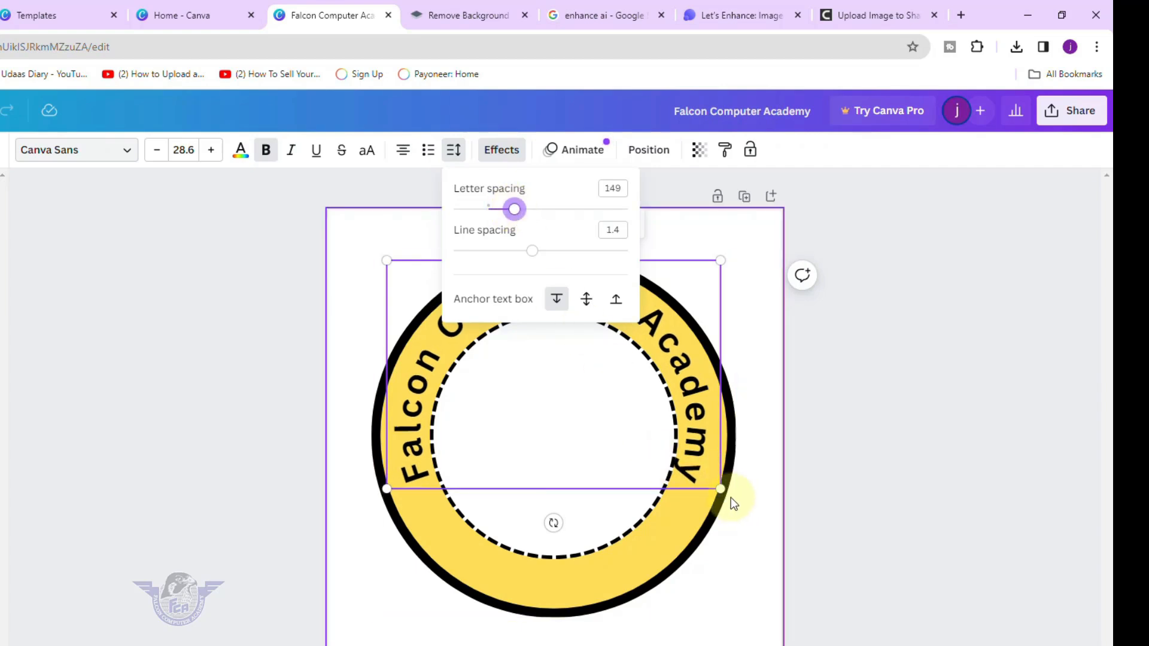
drag(721, 489, 730, 495)
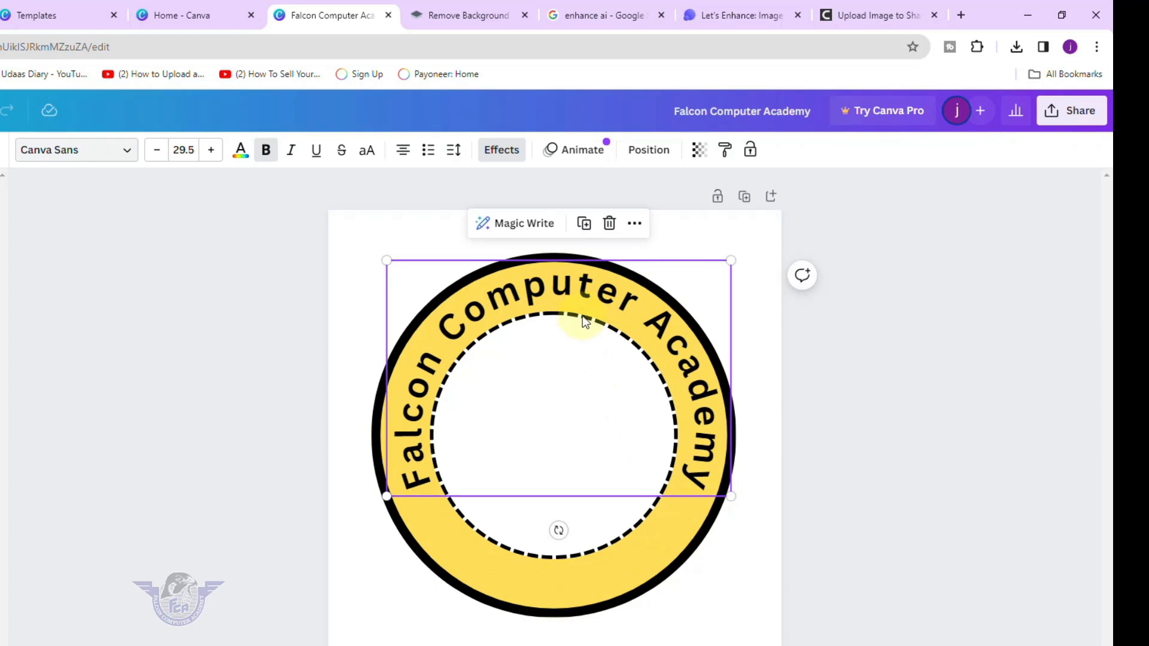
double_click(567, 285)
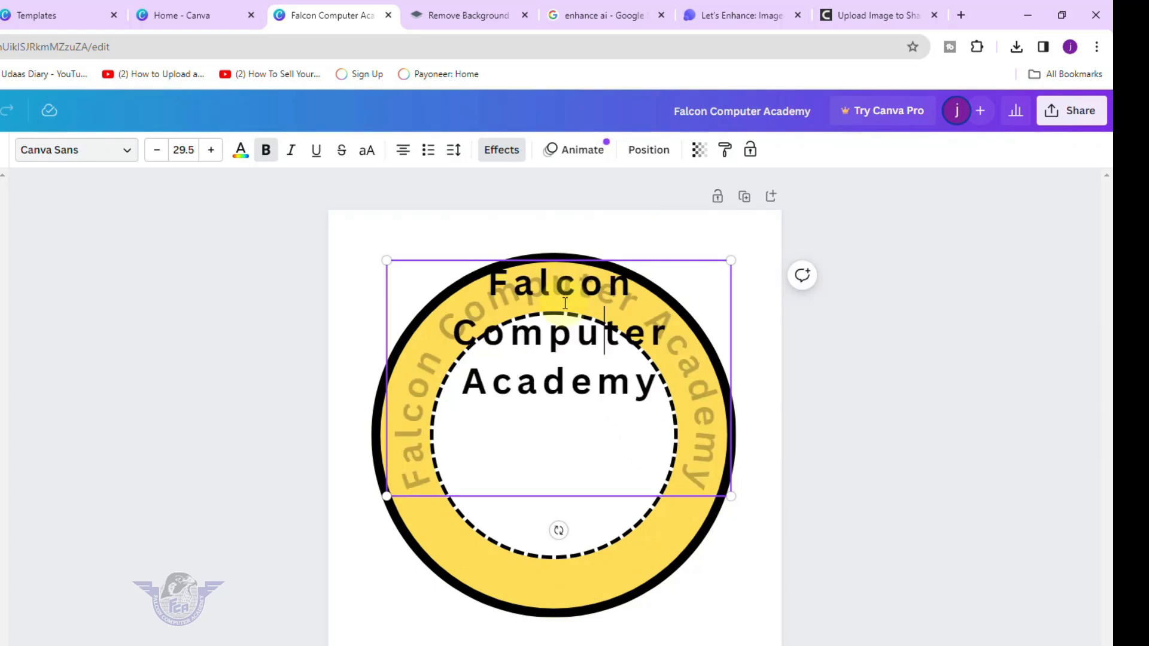
Set the letter spacing of the curved "Falcon Computer Academy" text to 85.
click(835, 543)
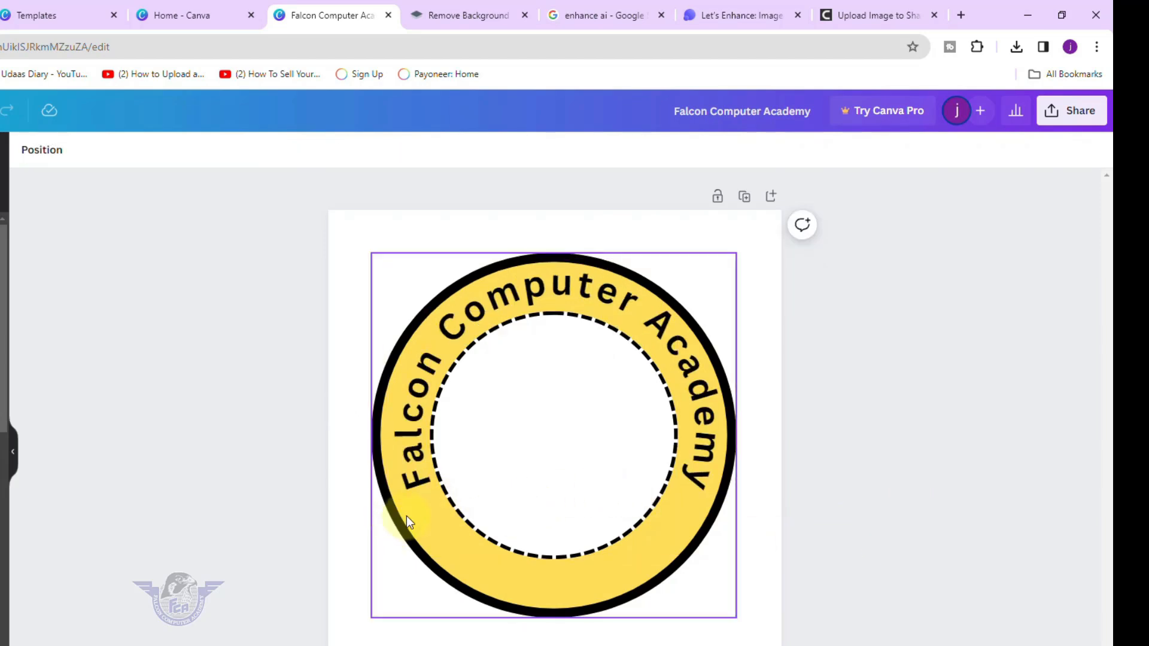
click(419, 479)
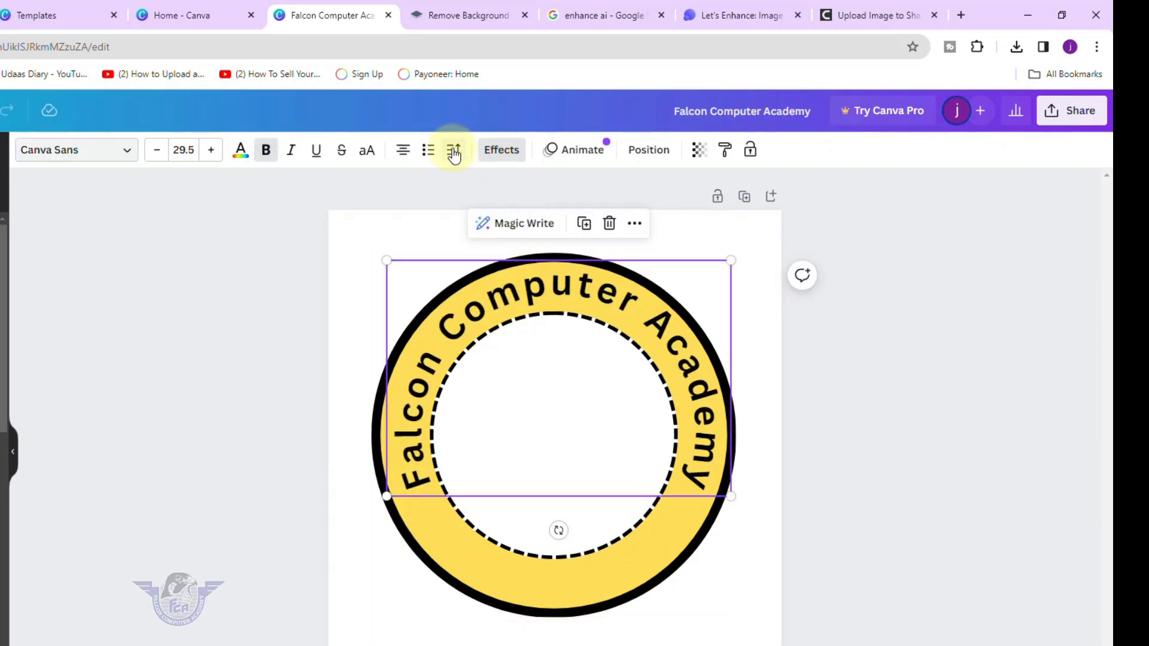
click(454, 152)
drag(513, 213, 505, 215)
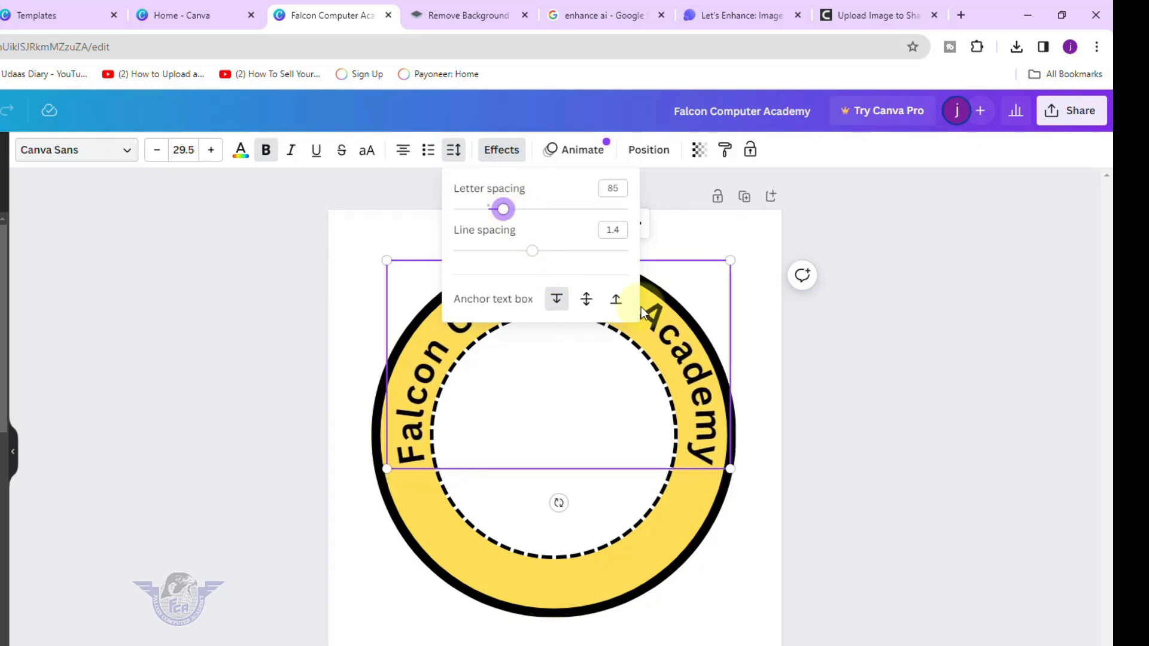
click(867, 371)
click(868, 368)
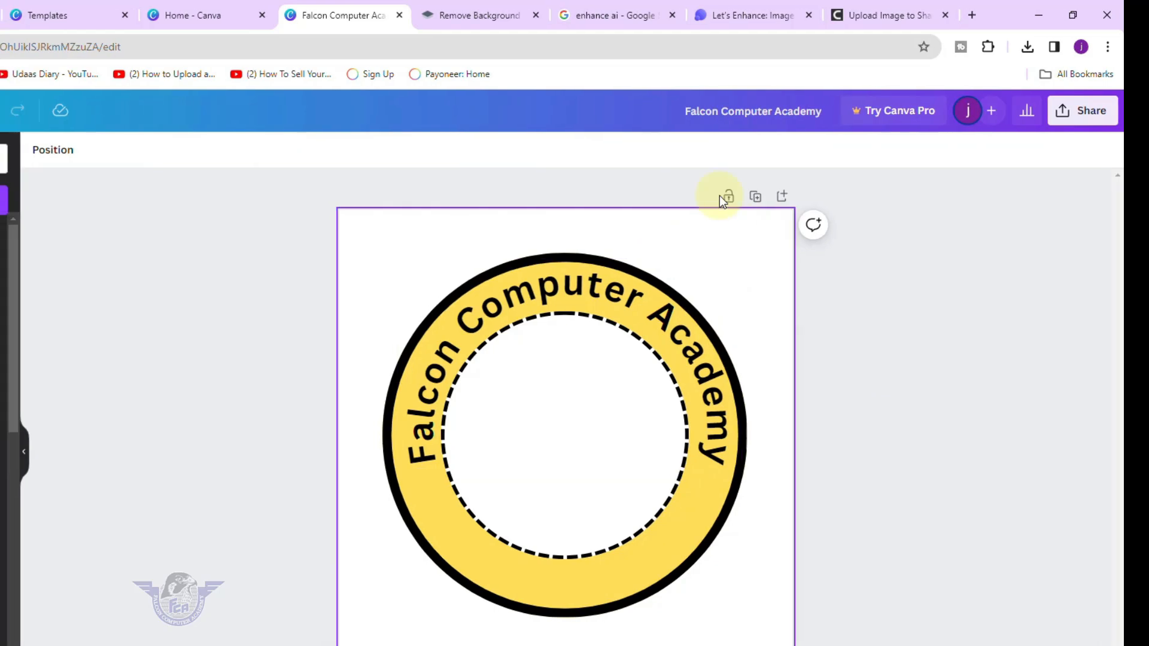
Find a five-pointed star among the "star" shapes, add it and shrink it onto the yellow ring just below the "F" of Falcon.
click(150, 159)
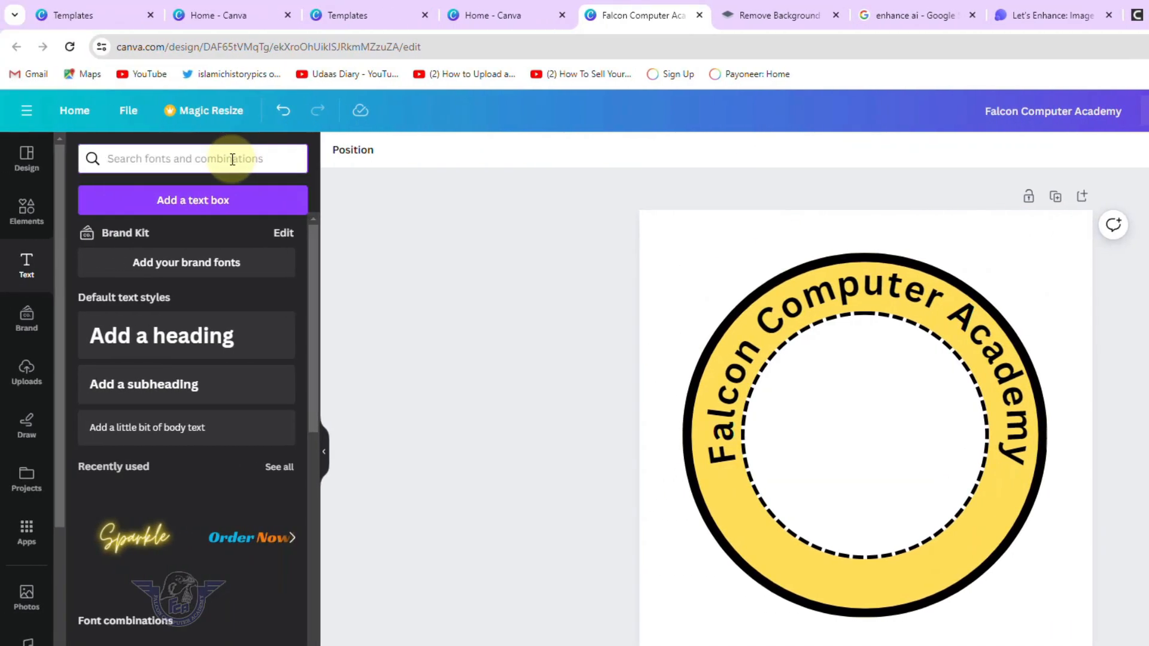
click(27, 208)
click(156, 160)
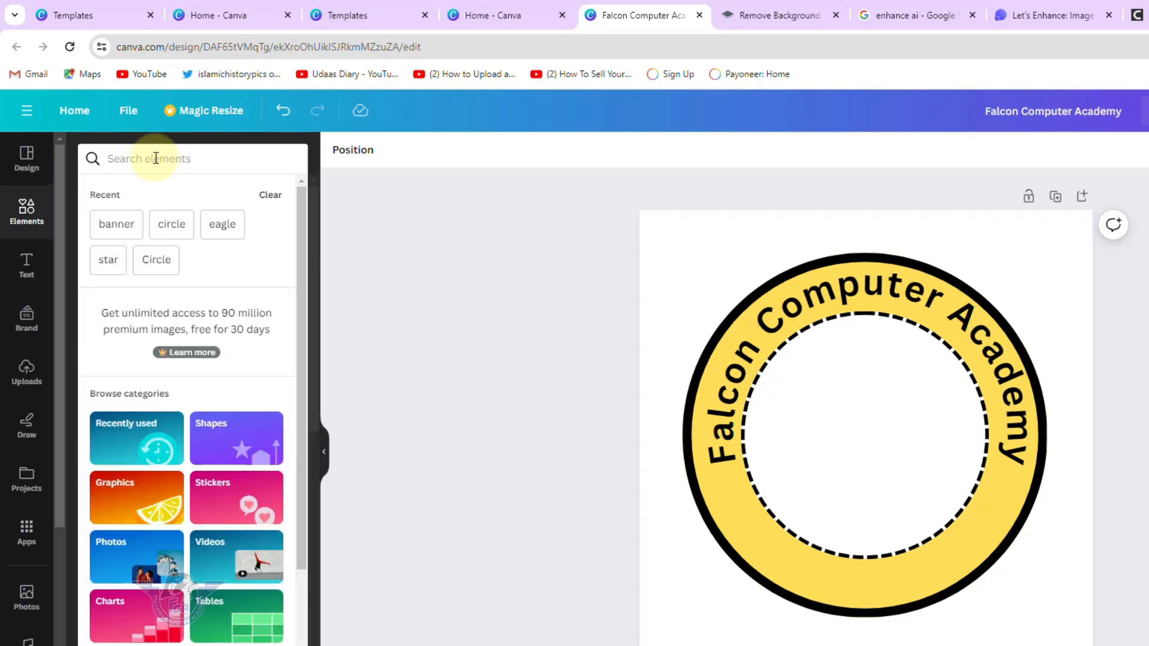
text(star)
key(Return)
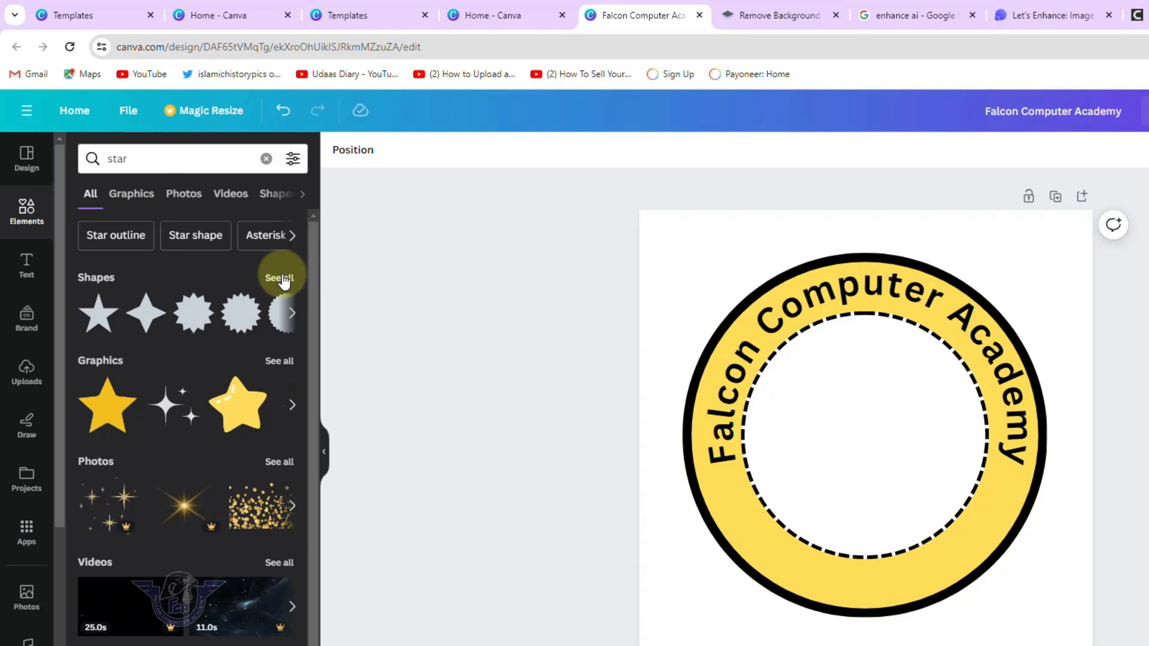
click(280, 279)
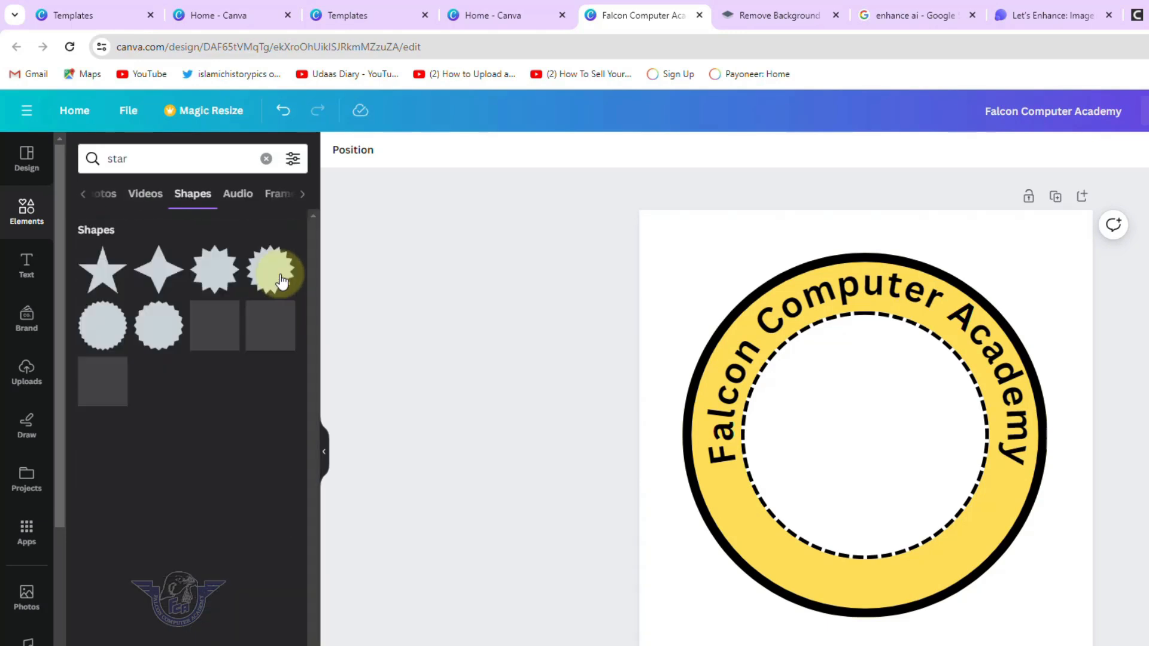
click(102, 281)
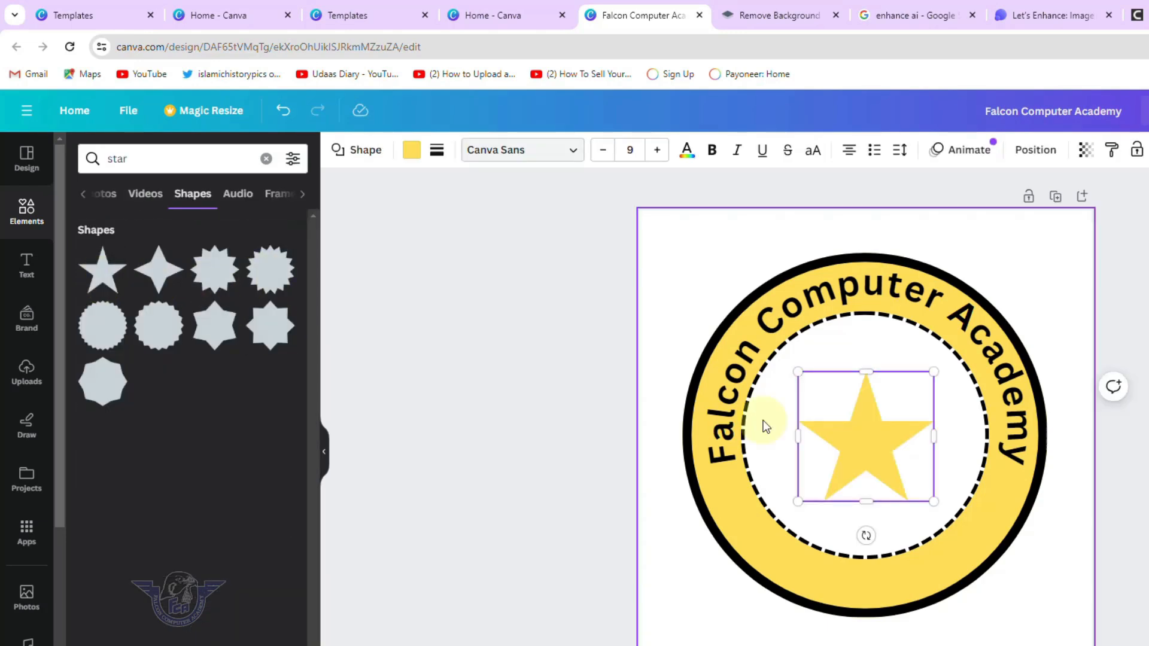
drag(933, 373, 736, 503)
click(882, 513)
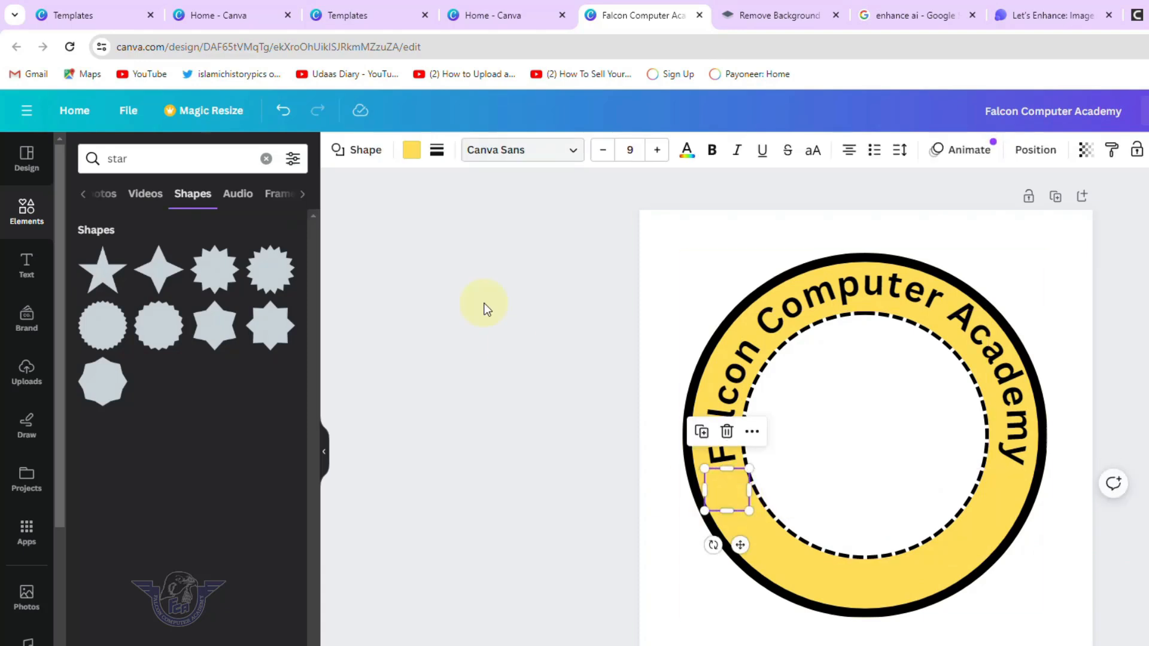
Colour the star black and place a duplicate on the opposite side of the ring, below the "y" of Academy.
click(411, 151)
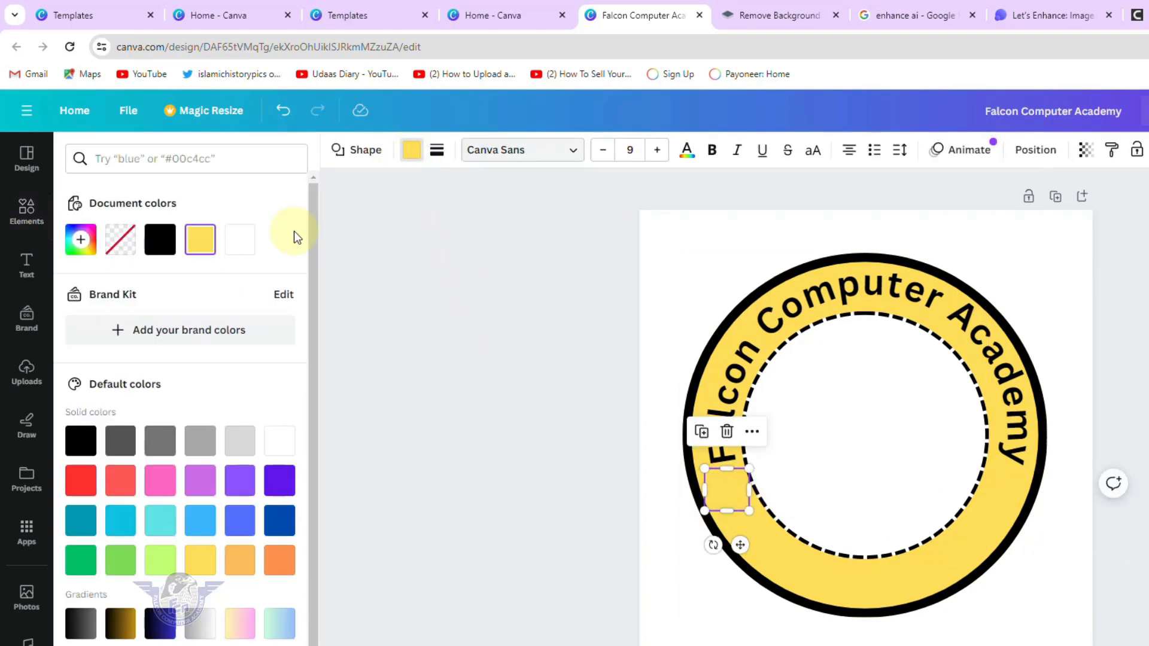
click(160, 246)
key(ctrl+d)
drag(743, 515, 1005, 489)
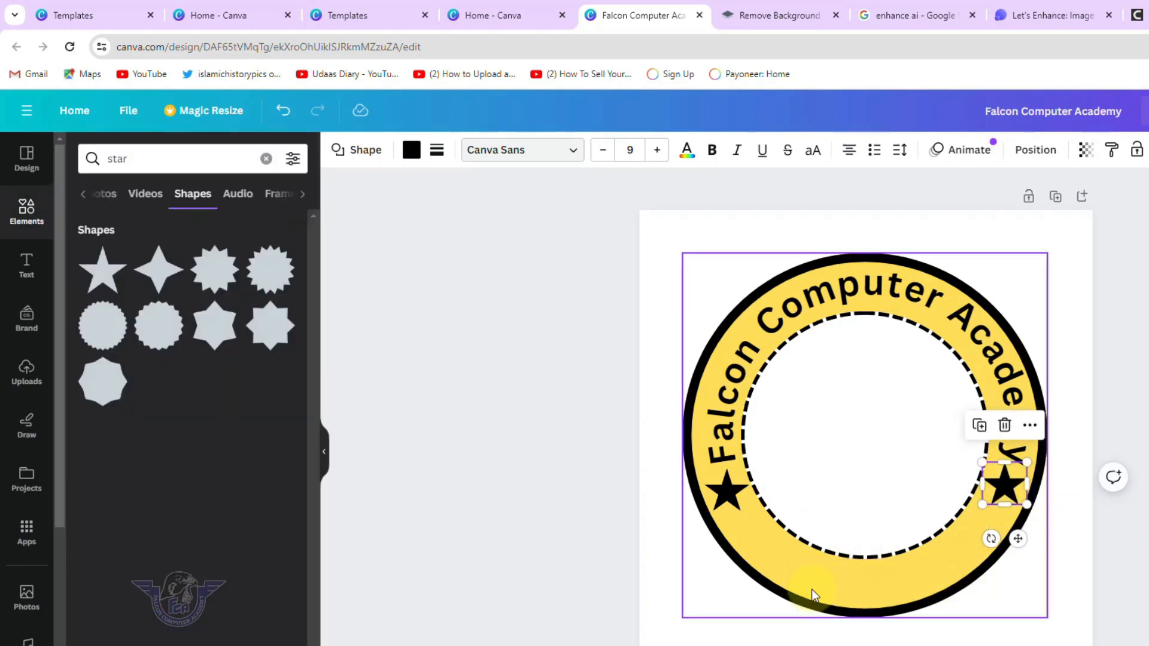
Add a subheading reading "Online Free Courses" to the design.
click(26, 269)
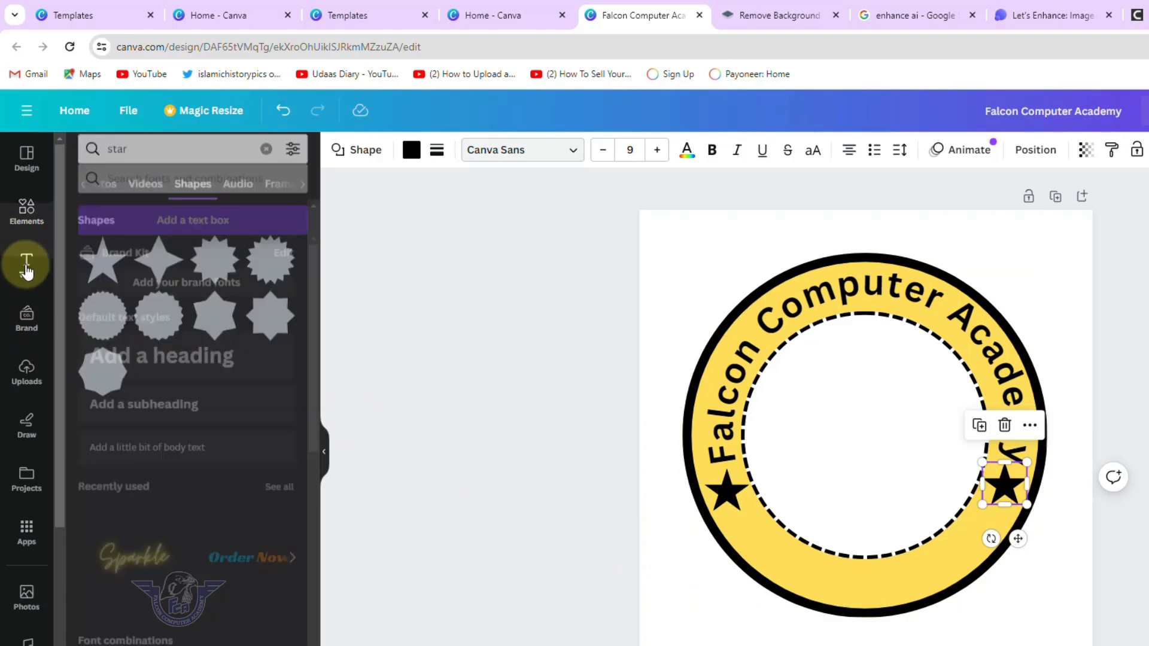
click(154, 385)
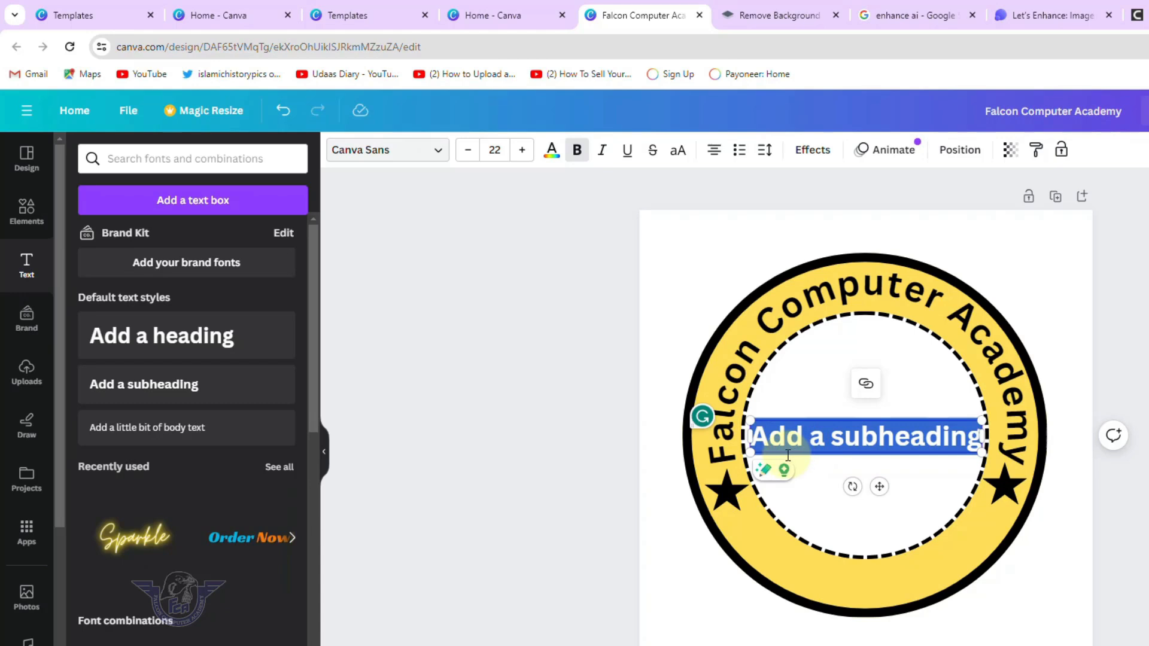
text(Online)
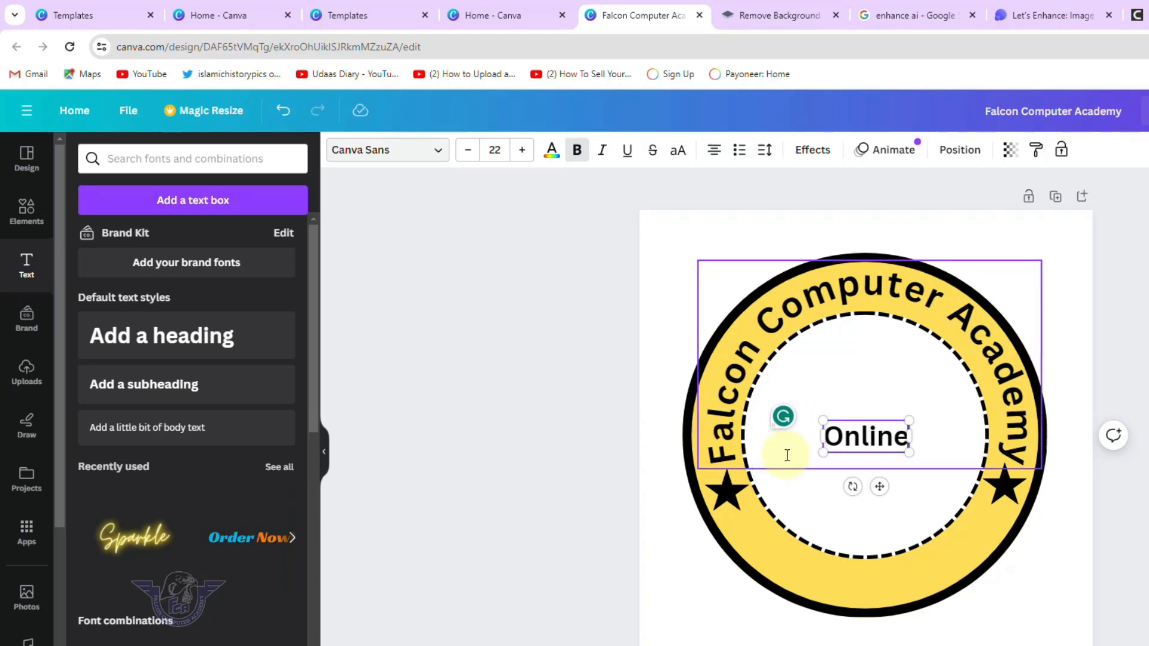
text( Free Couses)
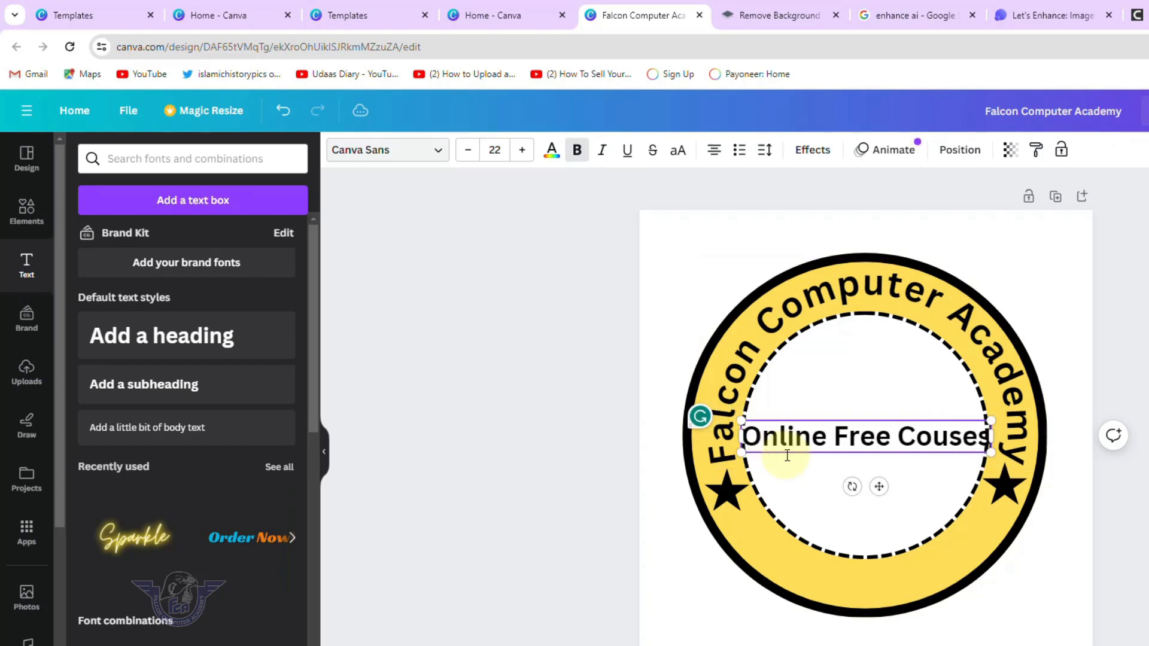
key(BackSpace)
key(BackSpace)
key(BackSpace)
text(rses)
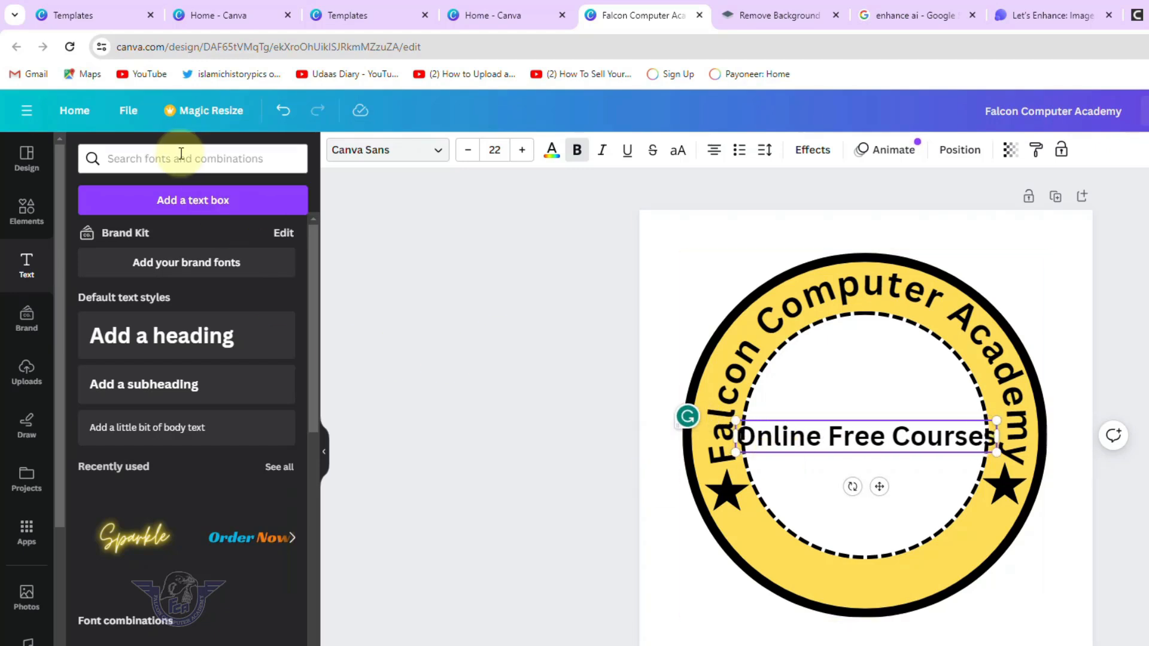
click(1068, 522)
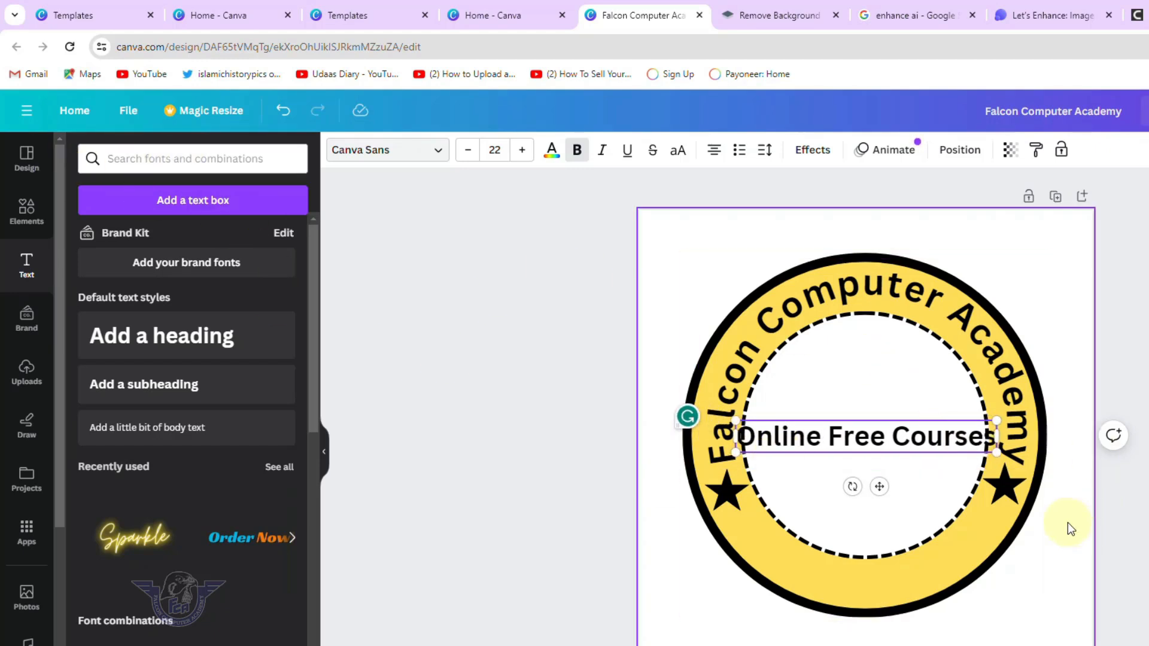
Apply the Curve effect to the "Online Free Courses" text and bend it downward with a curve of -64.
click(947, 440)
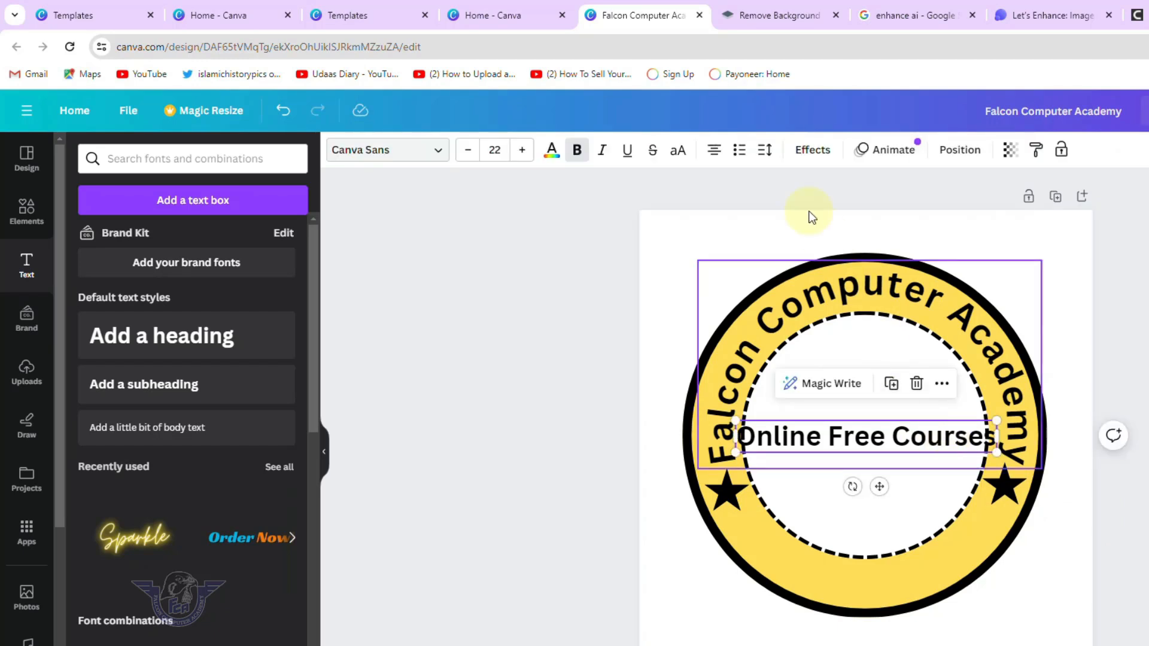
click(812, 149)
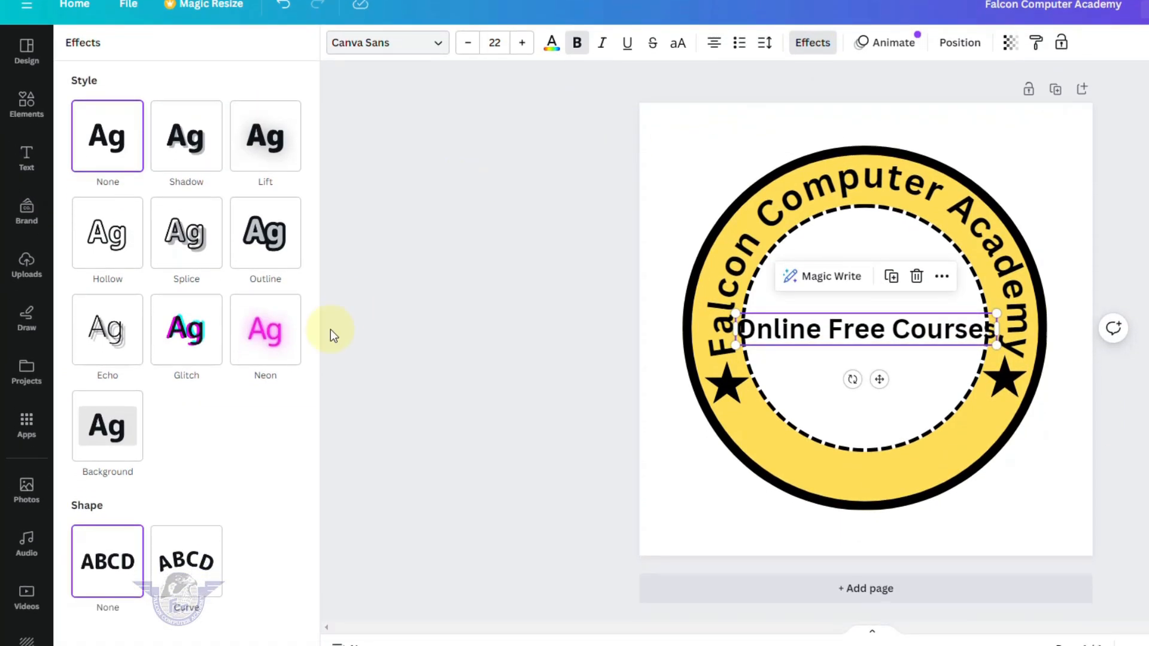
click(204, 549)
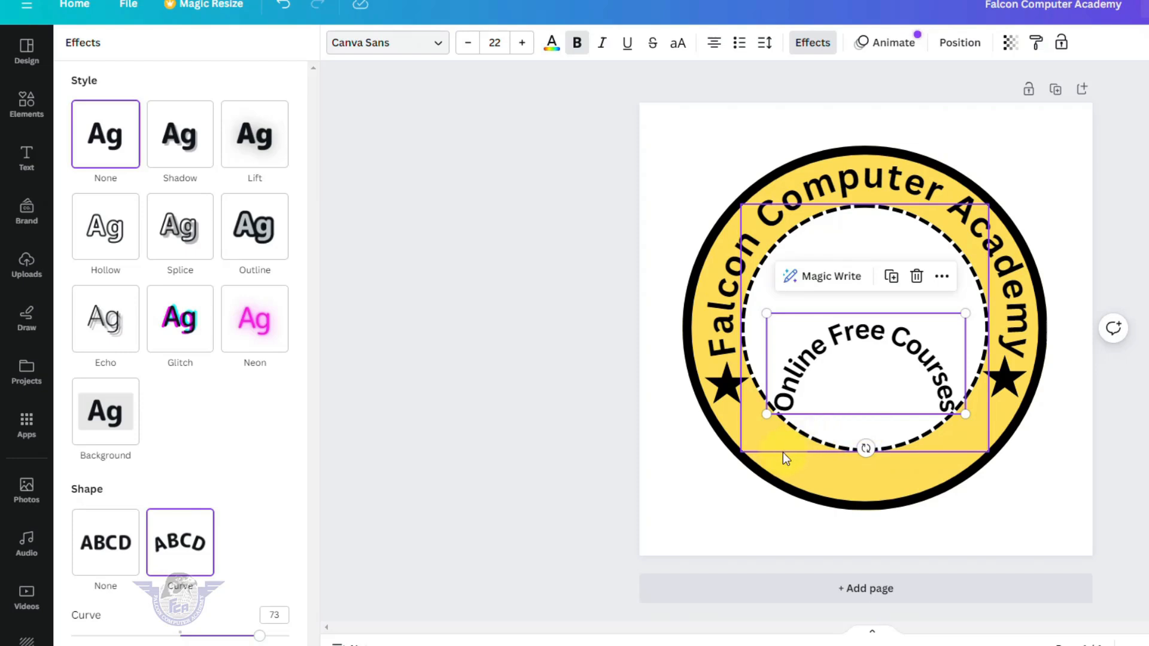
drag(261, 635, 141, 457)
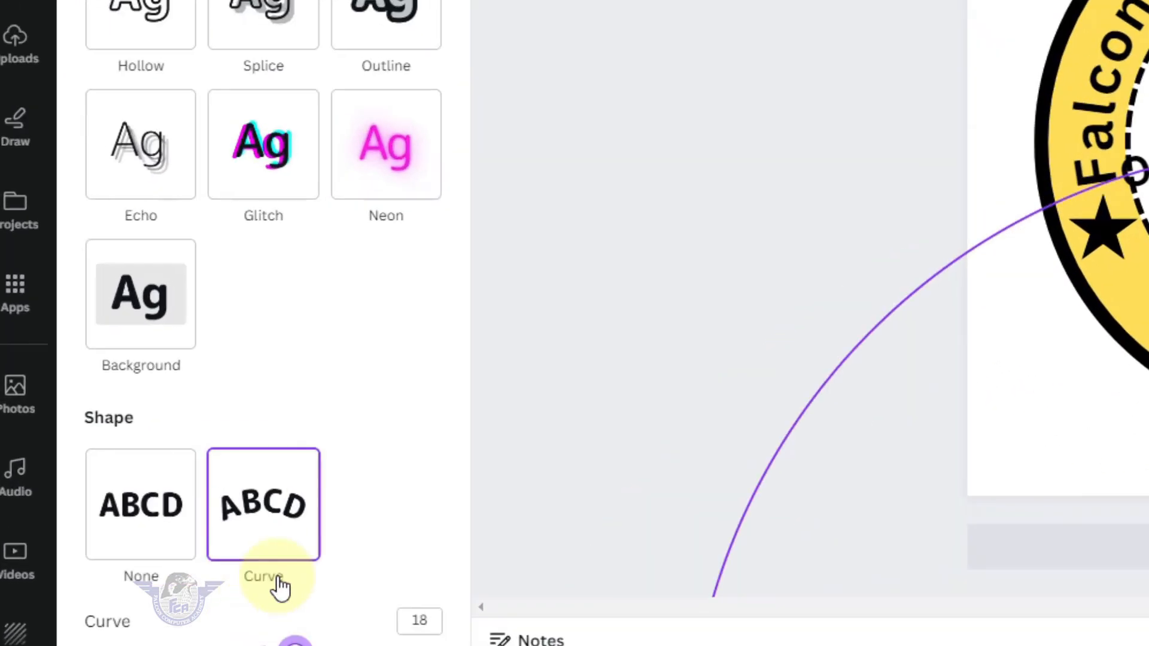
drag(274, 256, 250, 278)
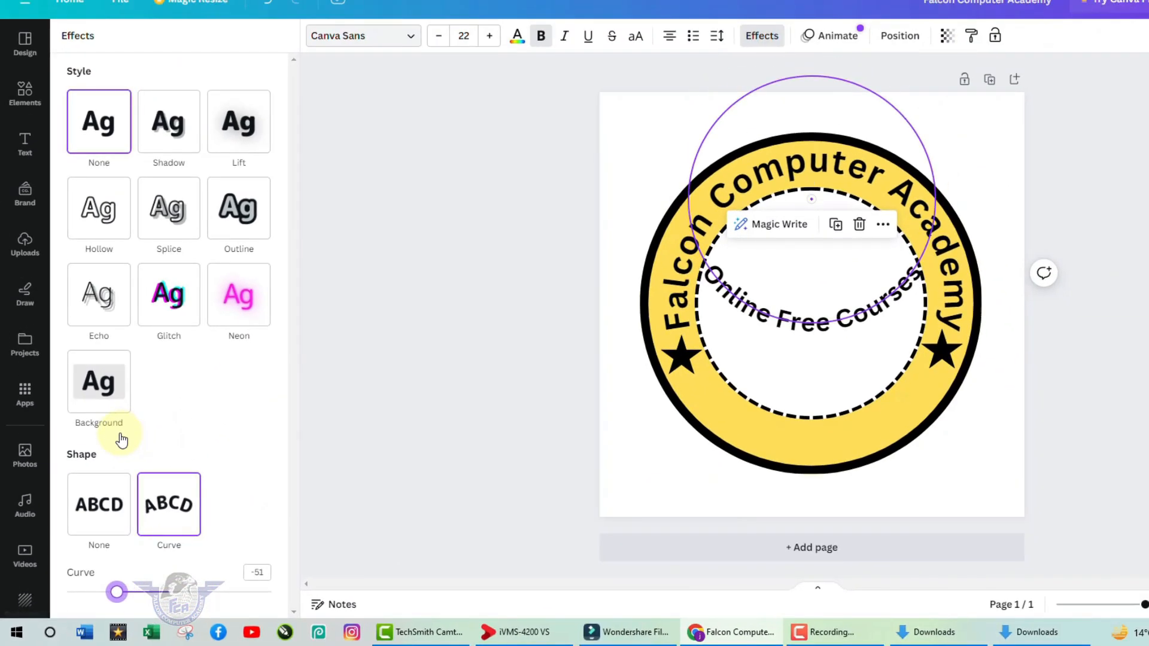
drag(121, 440, 107, 428)
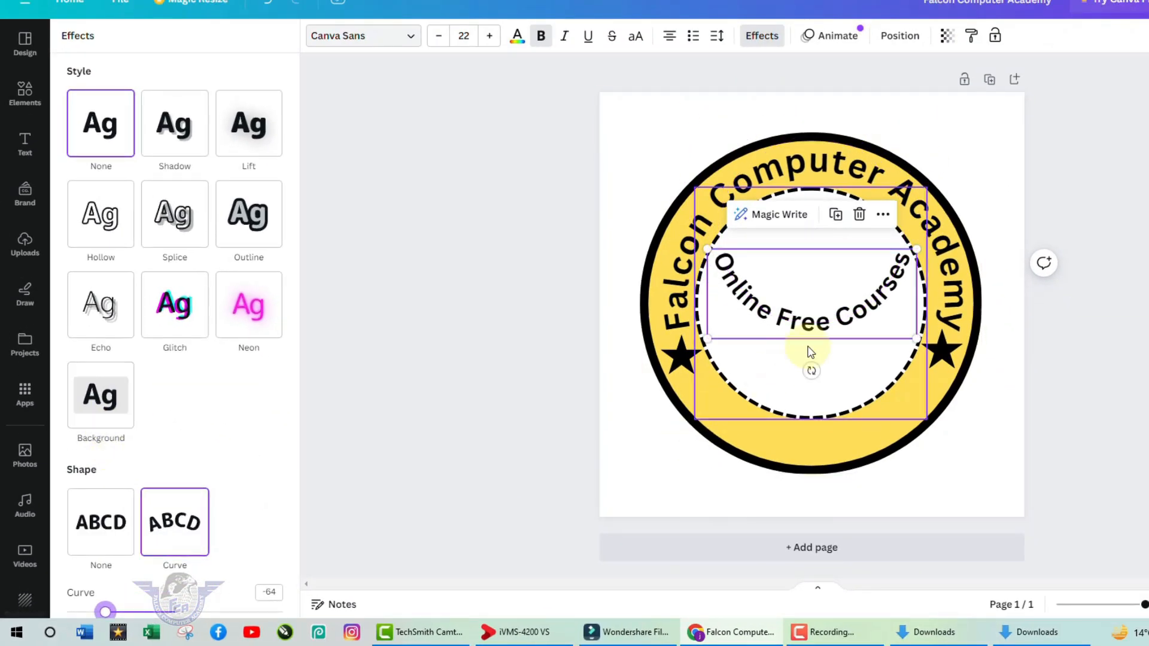
Fit the "Online Free Courses" text into the lower half of the yellow ring at size 25.7 with a curve of -59.
drag(821, 330, 821, 473)
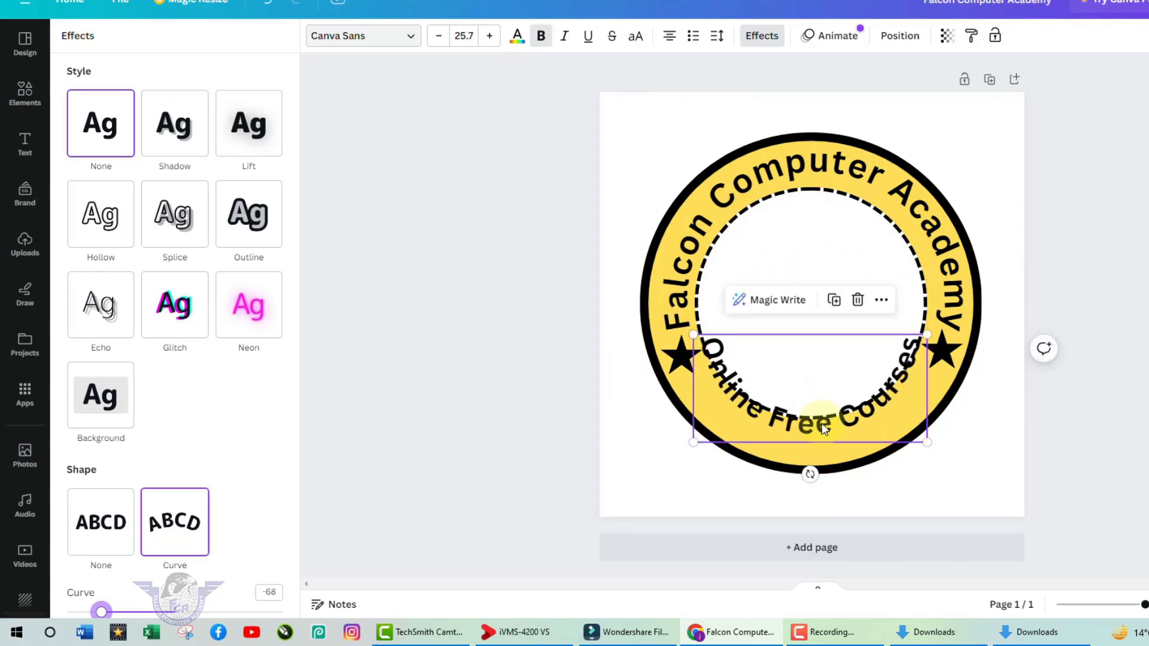
mouse_move(823, 427)
mouse_down()
mouse_move(821, 353)
mouse_move(832, 427)
mouse_up()
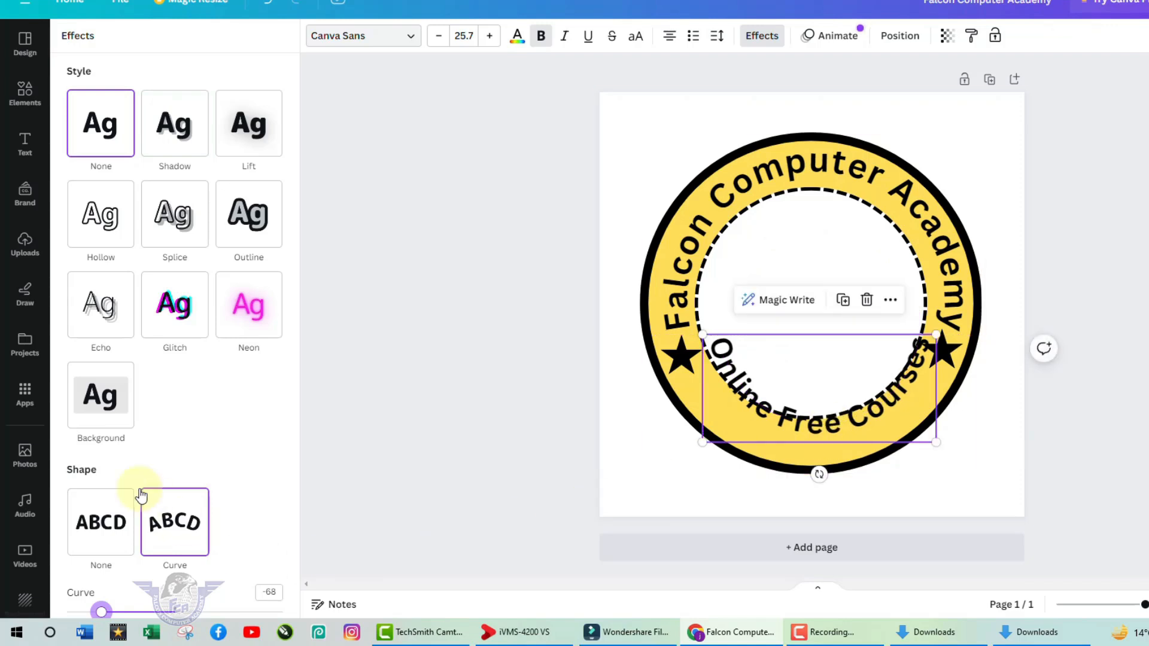
click(761, 37)
click(762, 37)
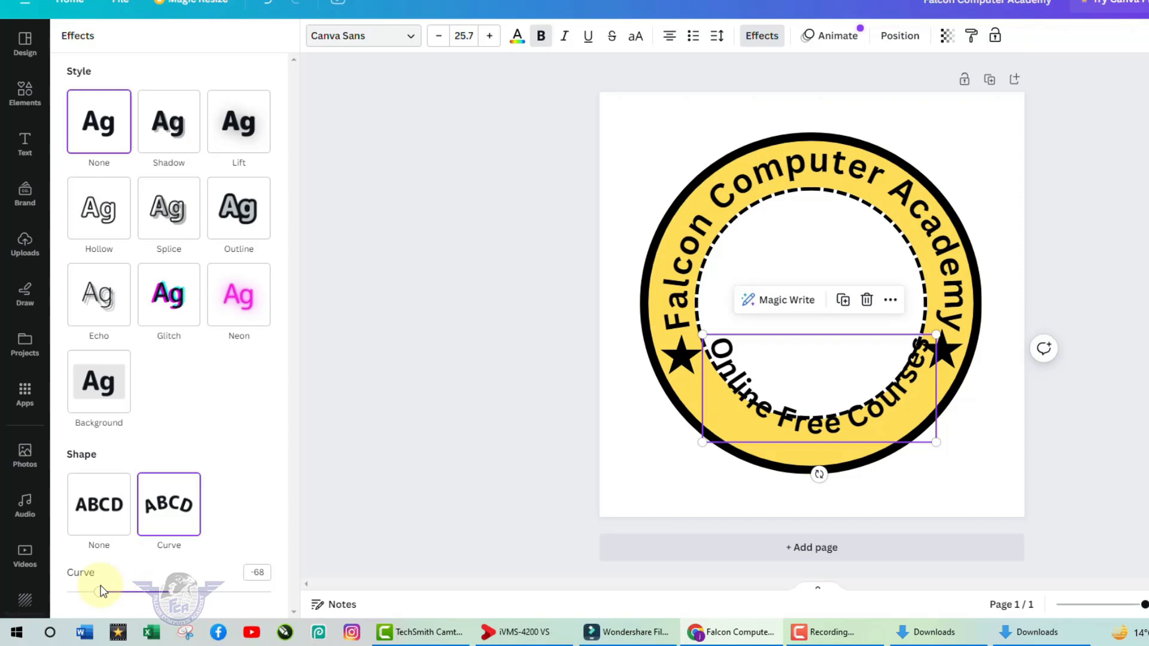
mouse_move(103, 594)
mouse_down()
mouse_move(89, 604)
mouse_move(114, 599)
mouse_move(110, 588)
mouse_up()
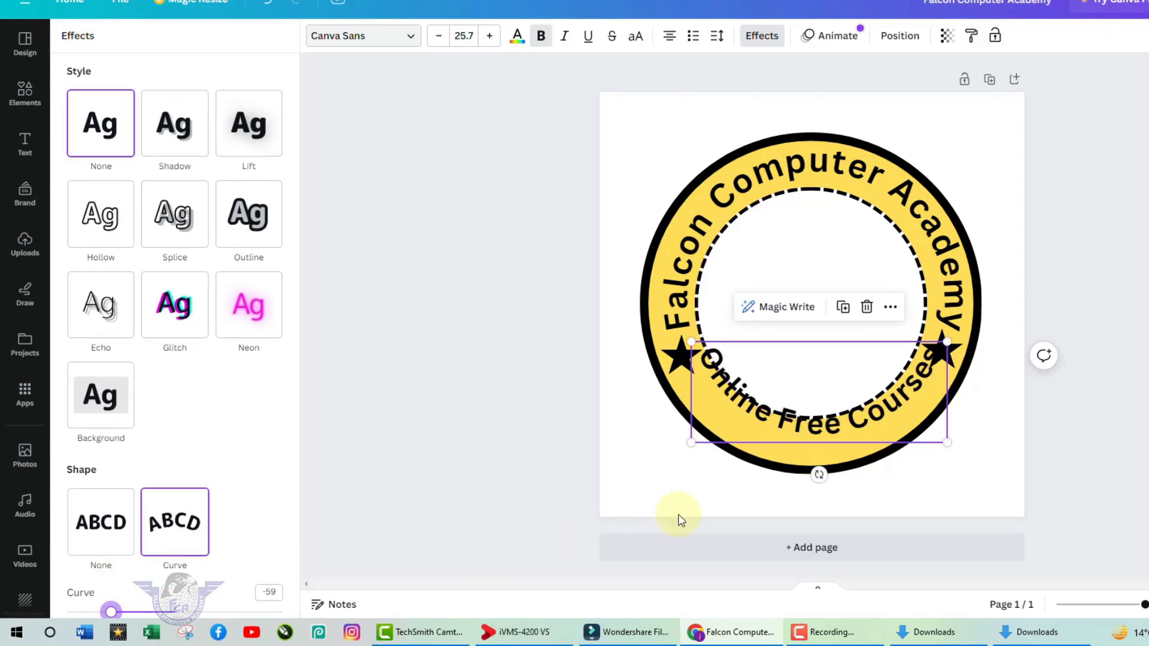
drag(813, 426, 808, 455)
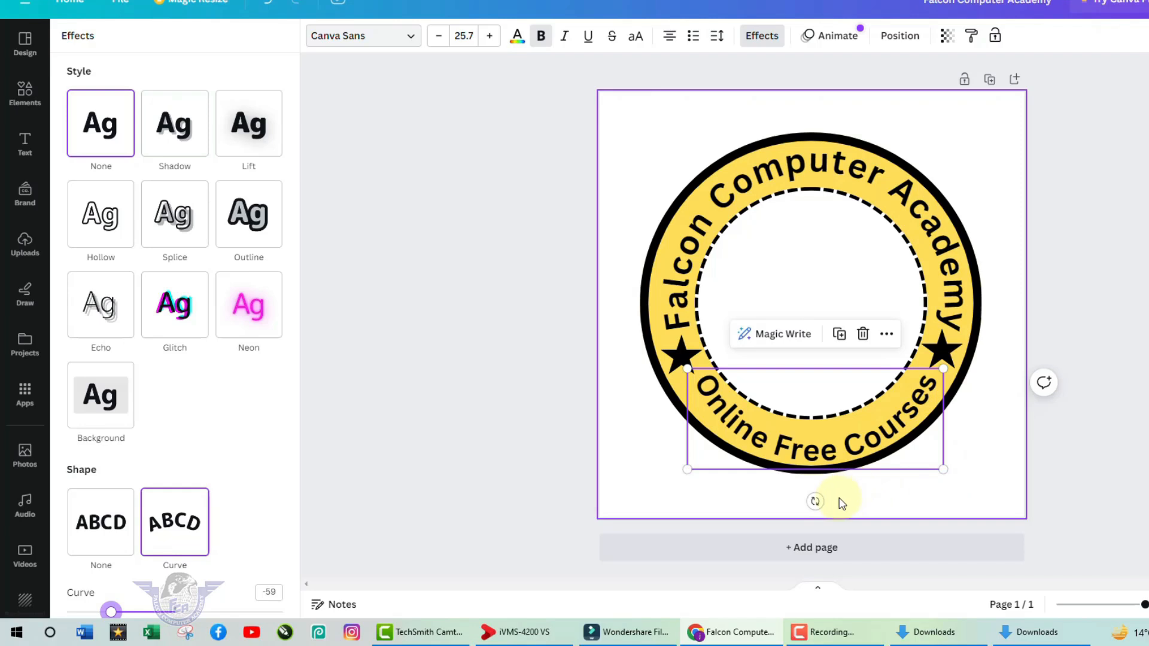
Rotate the "Online Free Courses" text slightly counterclockwise to level it between the two stars.
mouse_move(815, 501)
mouse_down()
mouse_move(832, 501)
mouse_move(819, 500)
mouse_up()
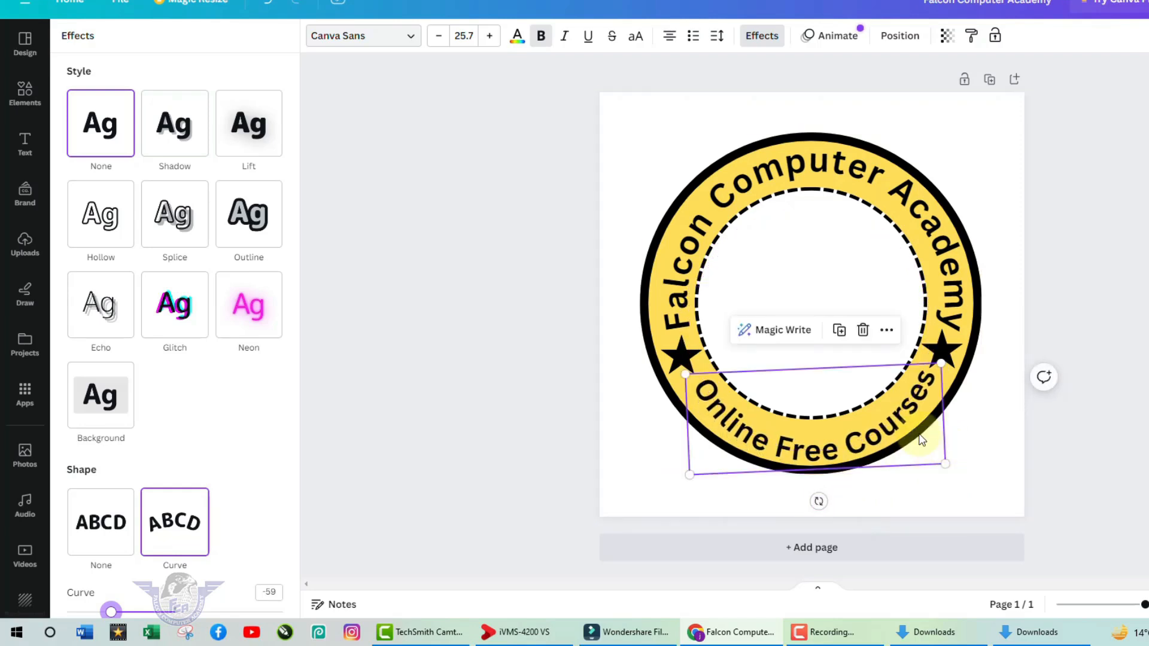
double_click(908, 411)
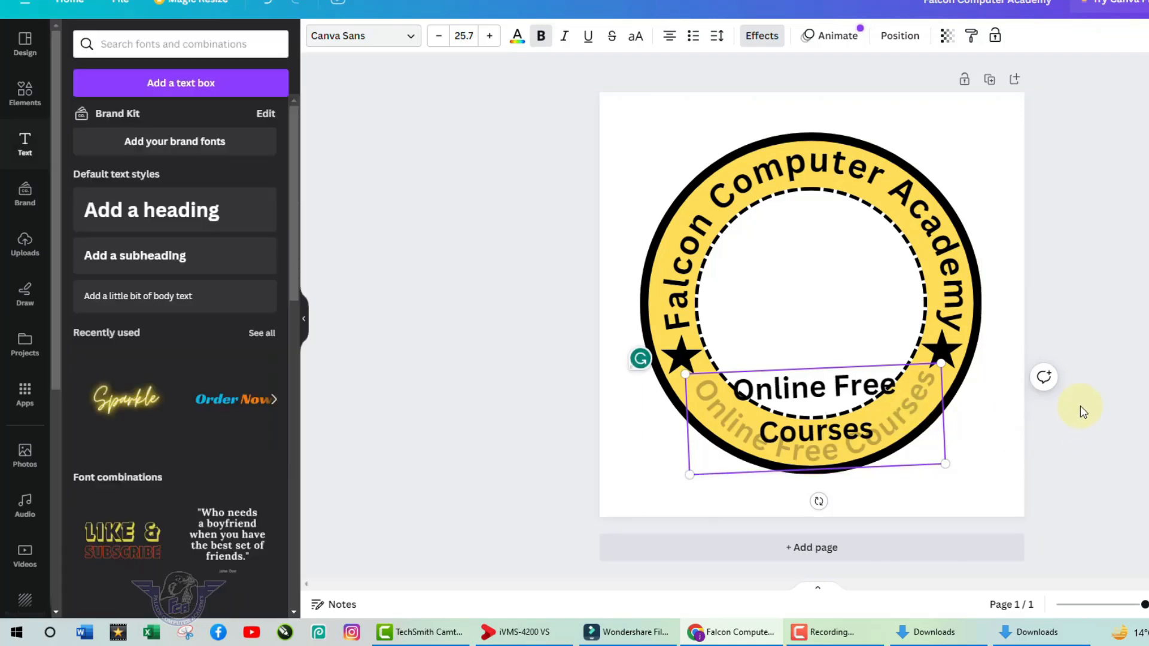
click(978, 433)
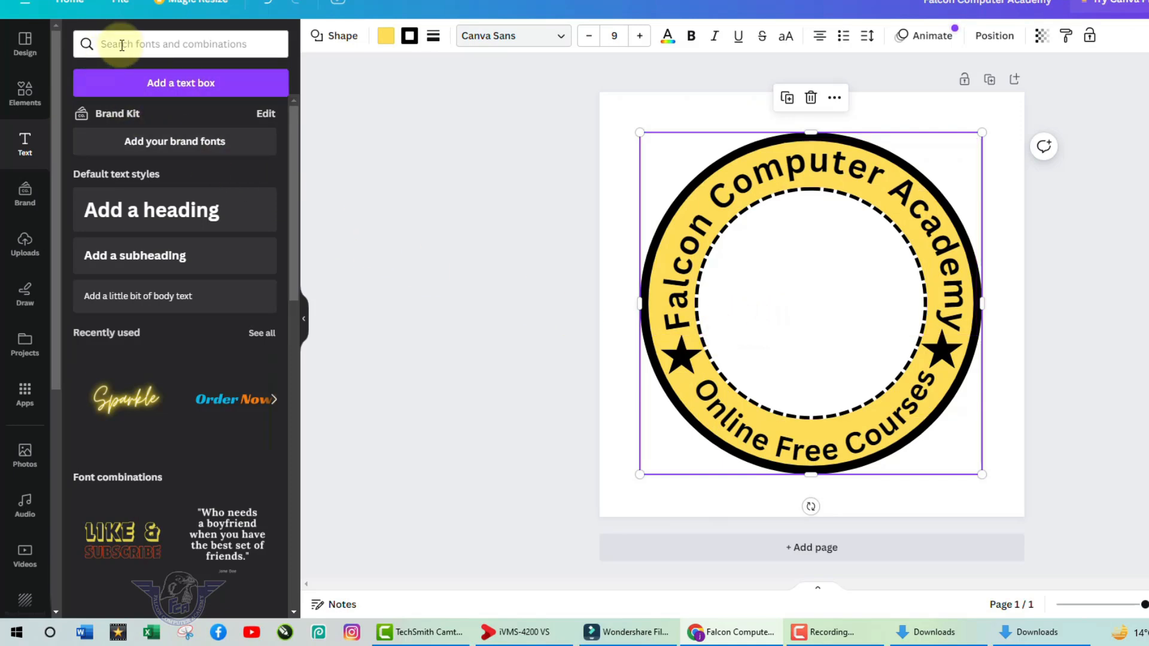
Search the design elements for "eagle".
click(21, 102)
click(157, 43)
double_click(121, 42)
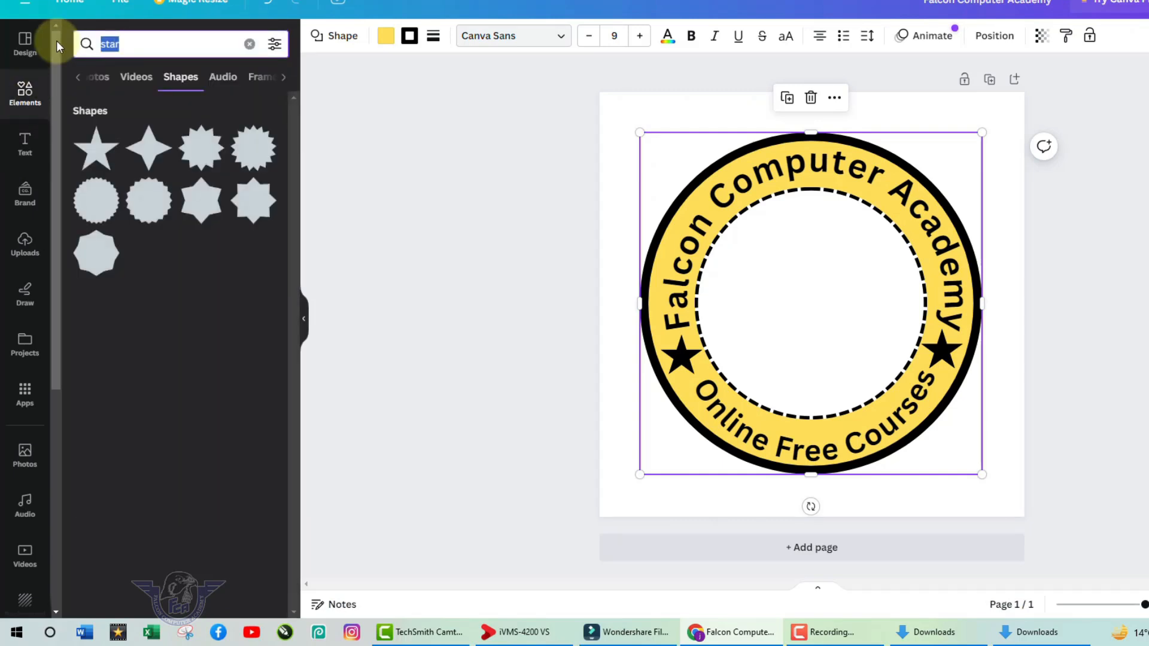
text(eagle)
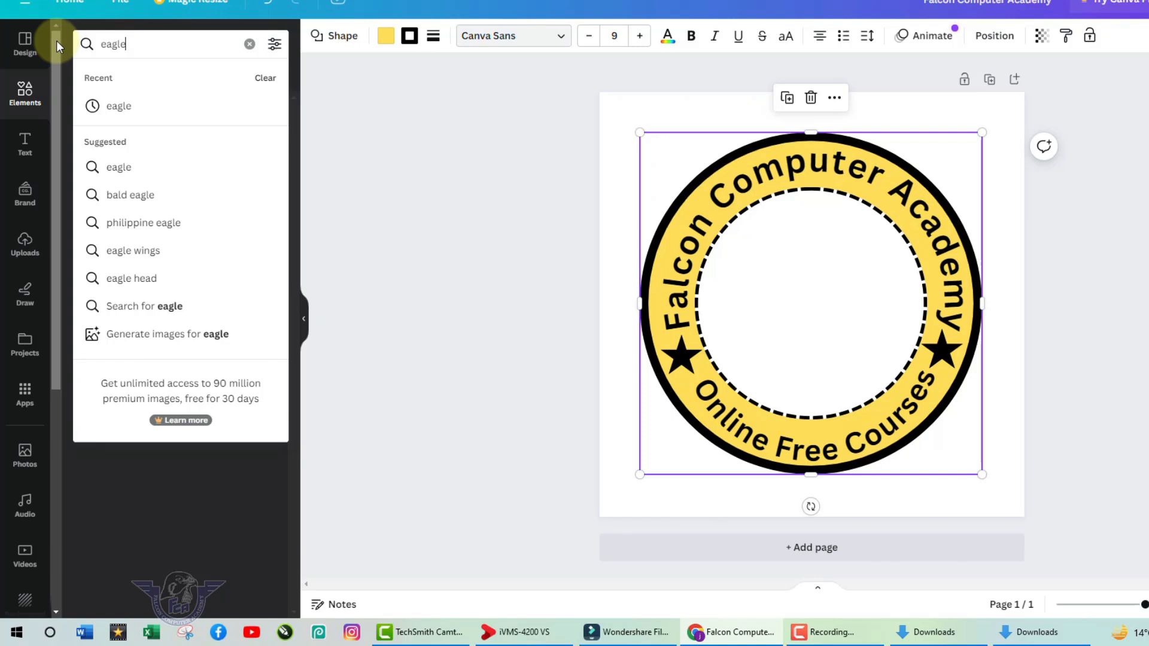
key(Return)
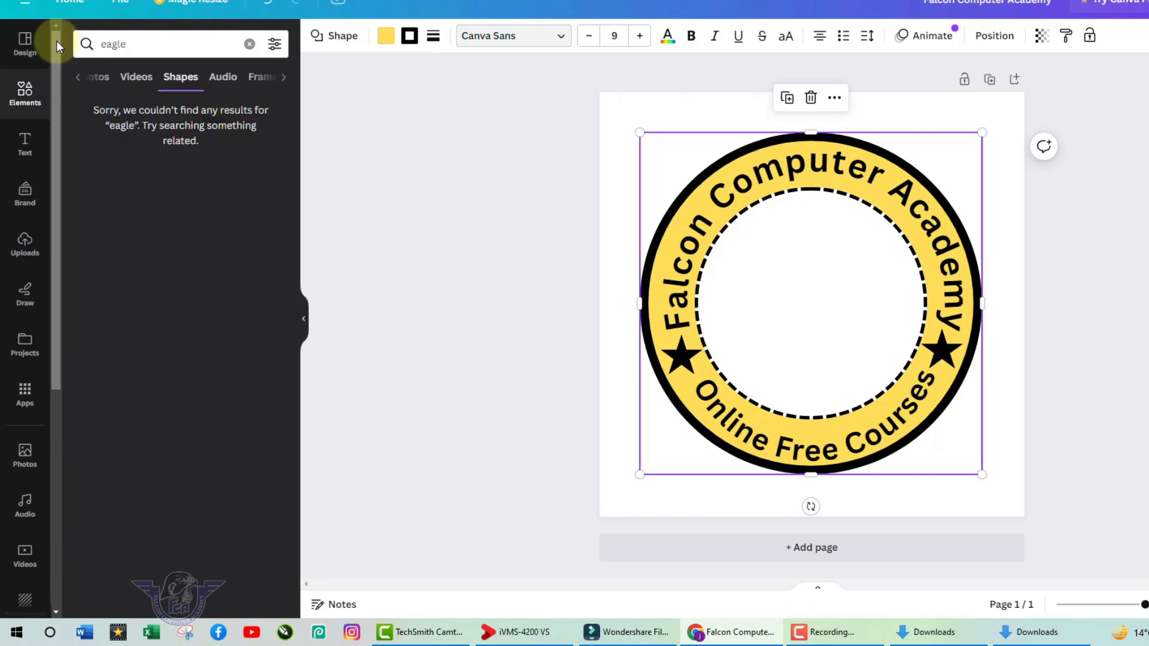
Search the general elements library for "eagle" graphics and add the white eagle head with the orange beak to the badge.
click(25, 93)
click(196, 44)
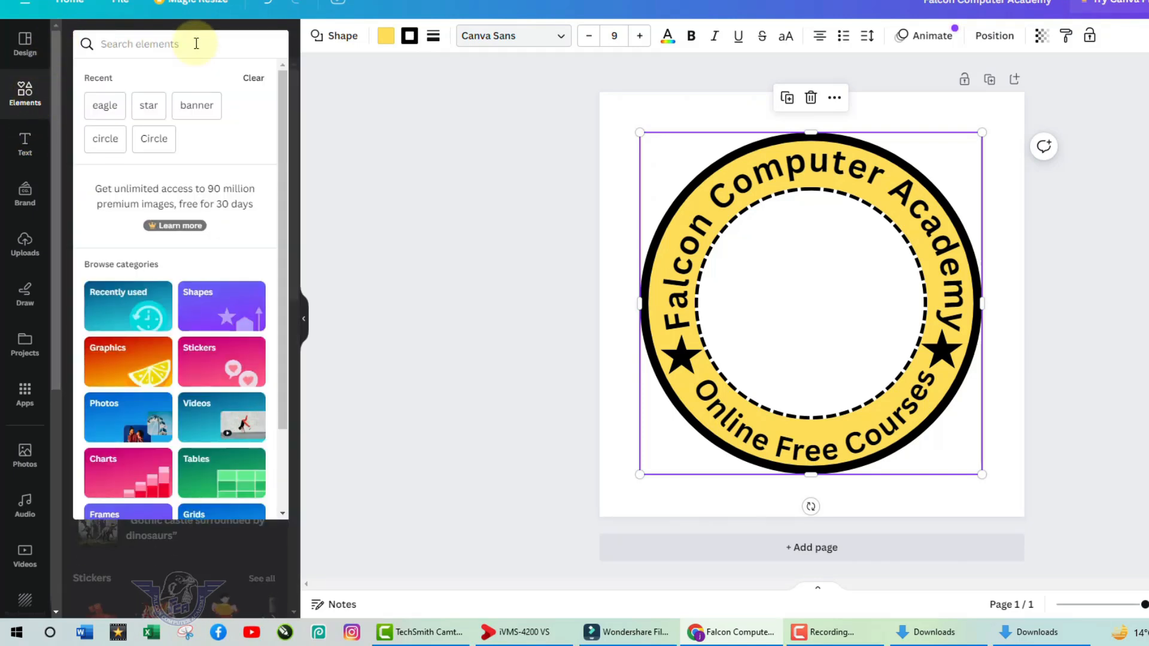
text(eagle)
key(Return)
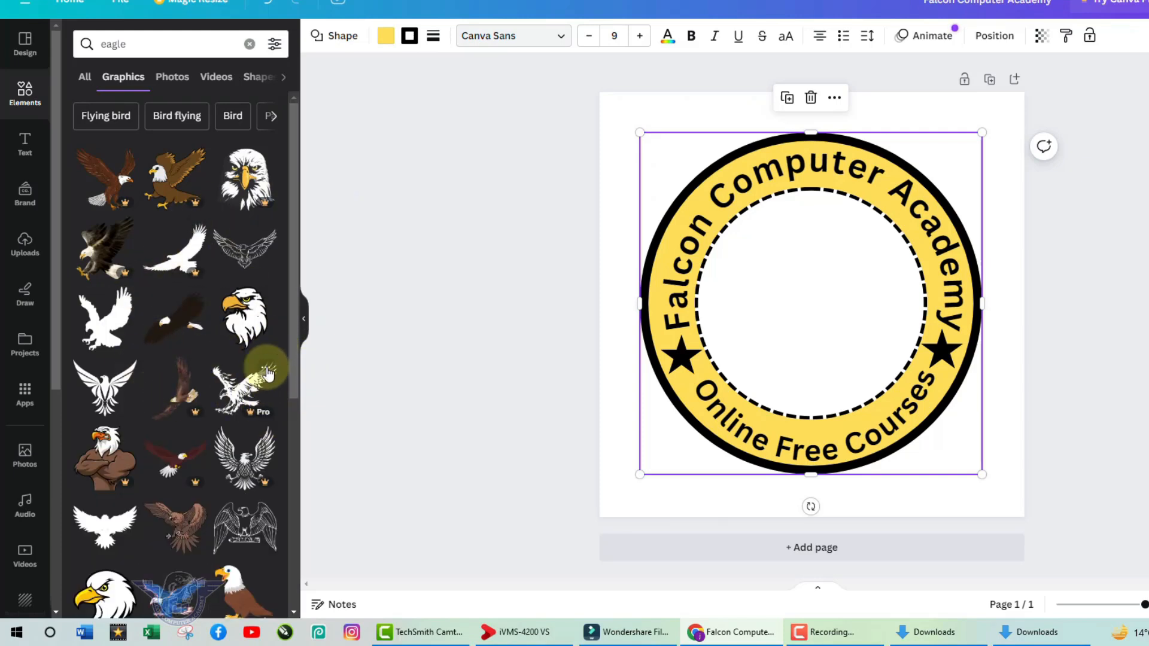
click(238, 322)
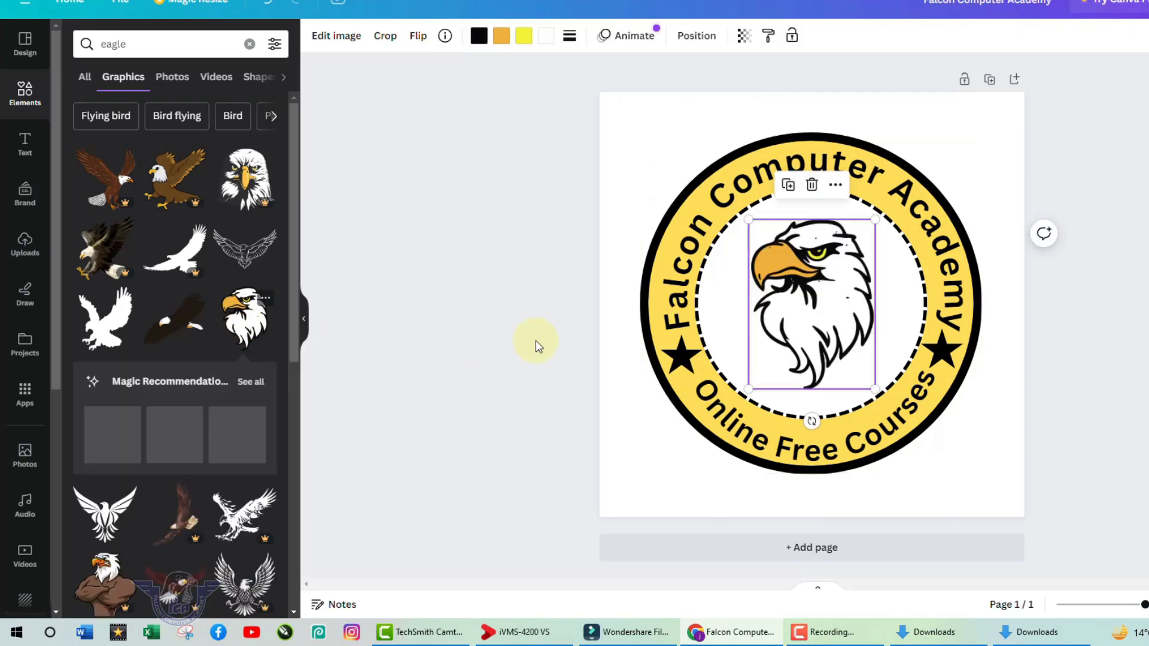
Enlarge the eagle head to about 165 × 222 and centre it inside the dashed inner circle.
drag(808, 310, 802, 314)
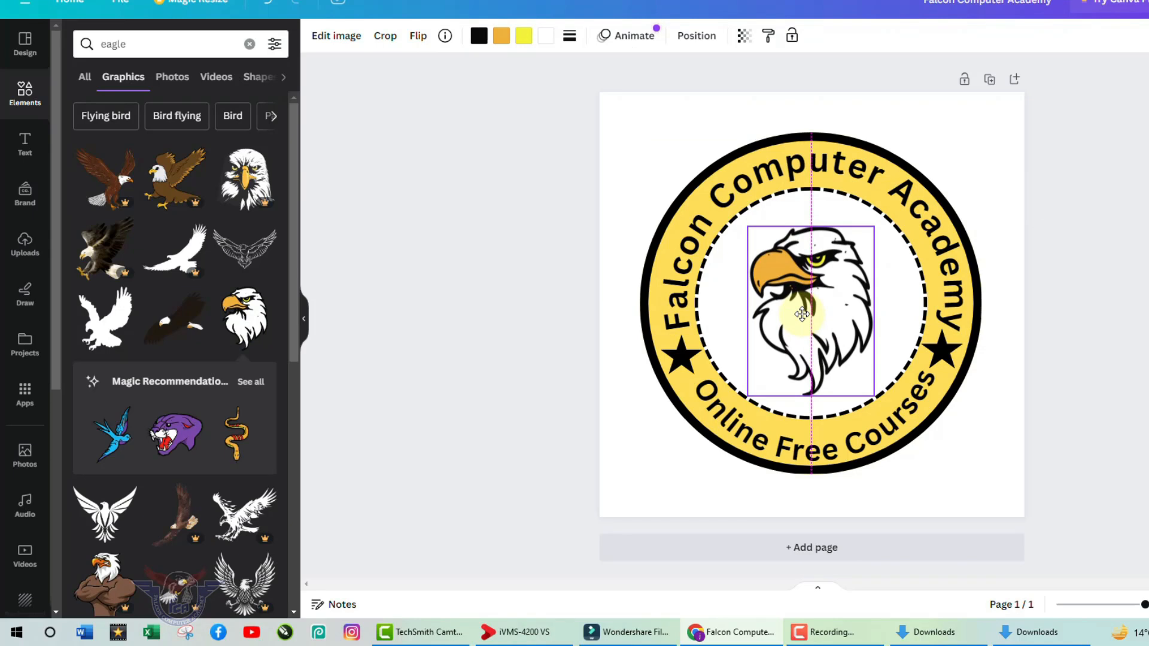
drag(874, 226, 889, 207)
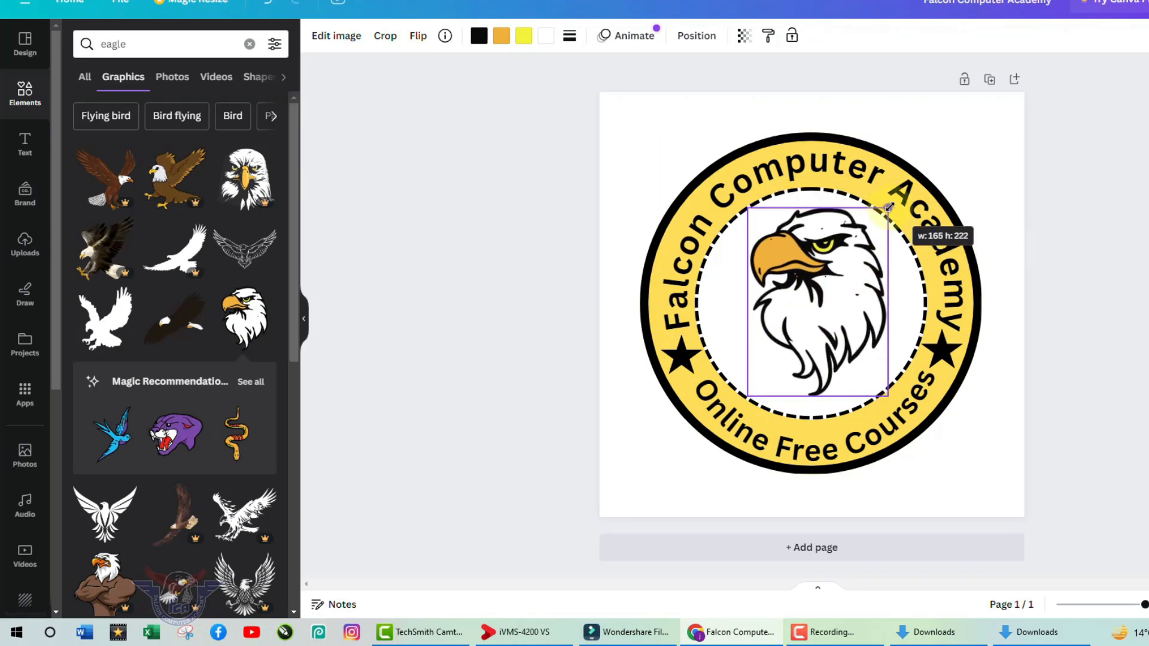
drag(824, 269, 831, 287)
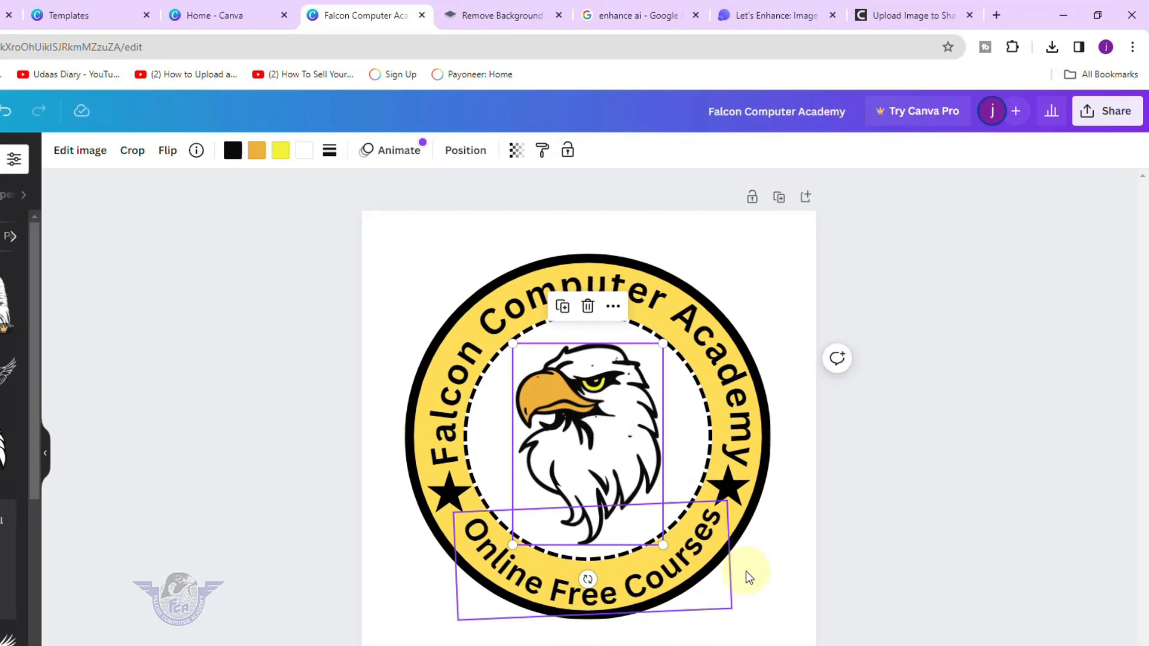
click(790, 638)
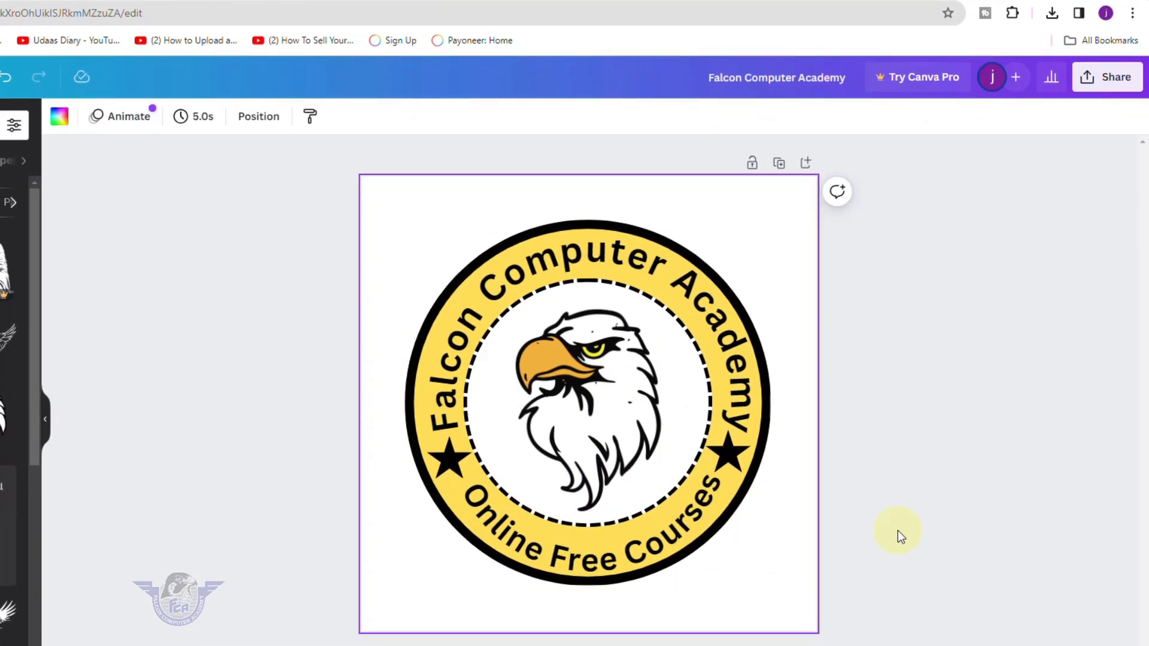
Download the finished badge as a PNG at 500 × 500 px and open the downloaded file.
click(1115, 79)
click(898, 453)
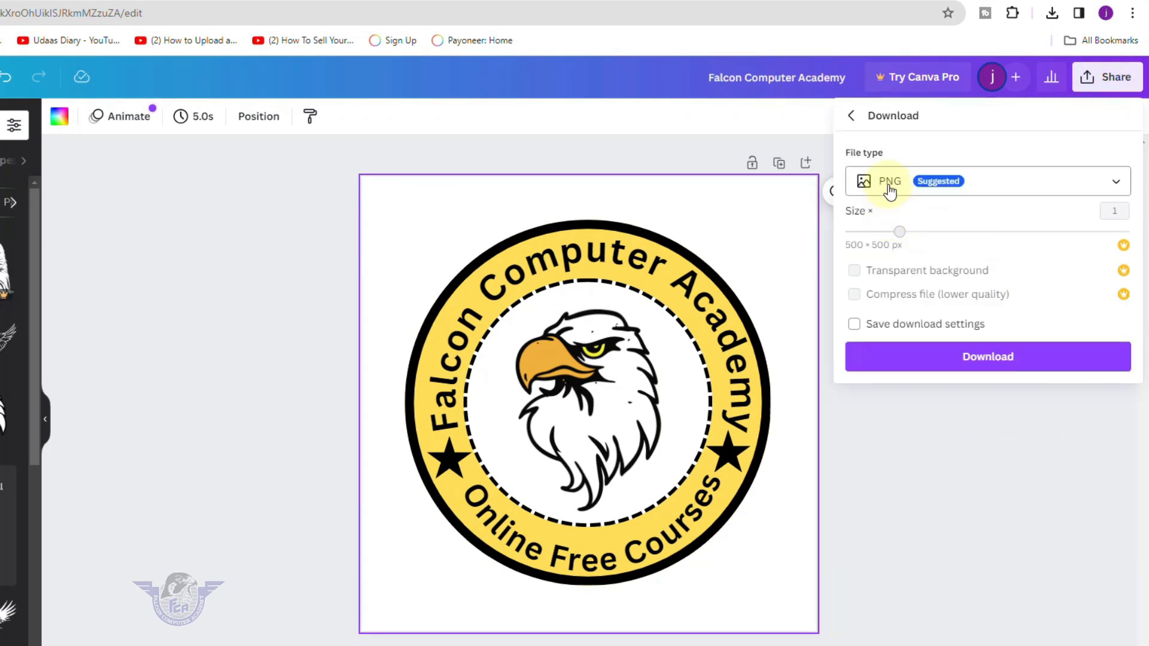
click(937, 359)
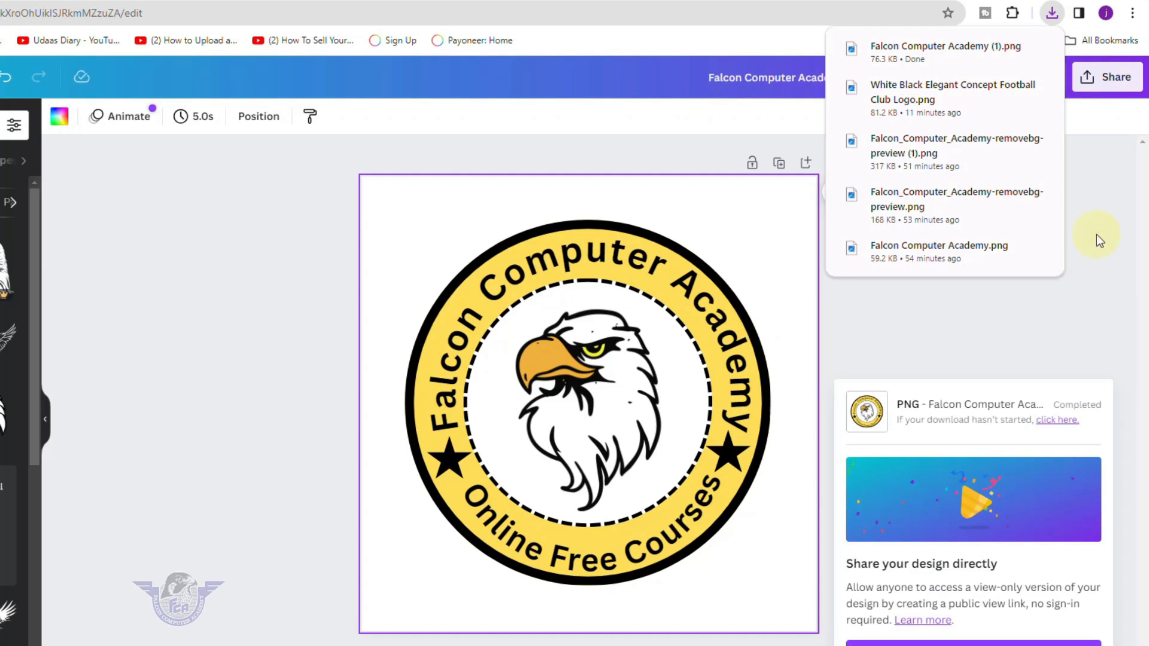
click(922, 52)
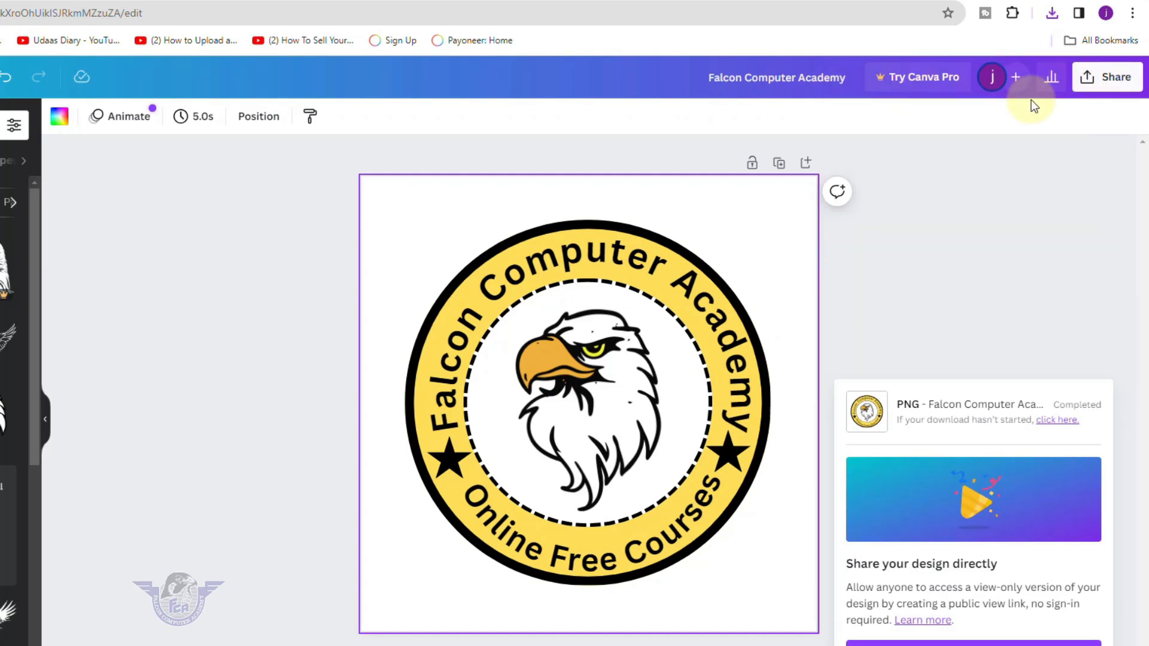